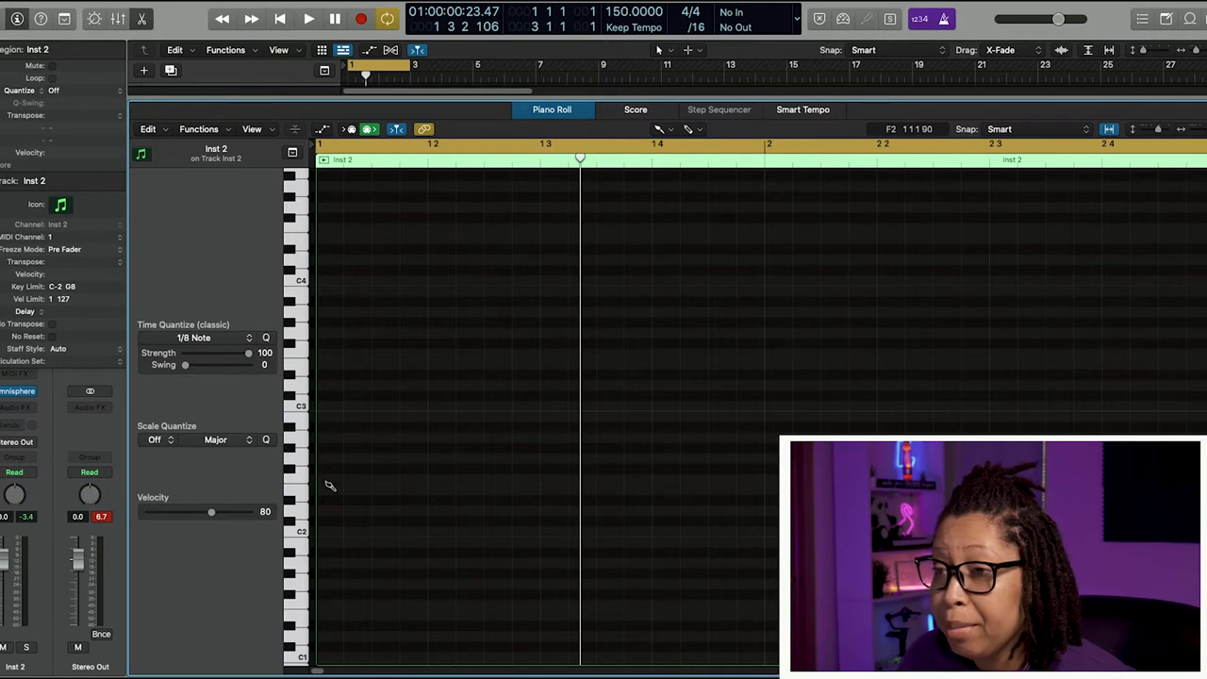
Draw an E minor chord of E2, G2 and B2 at bar 1 of Inst 2, stretch it across the bar and play it
left_click(321, 490)
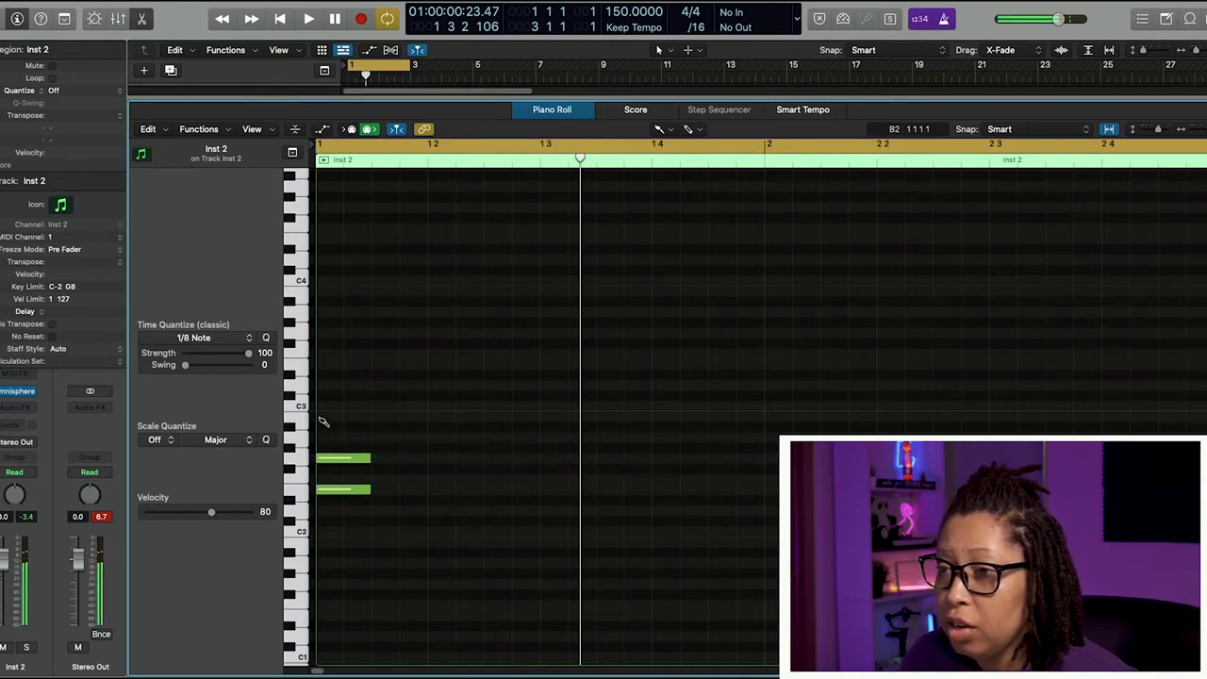
key("t")
key("t")
key("super+a")
left_click_drag(368, 416, 745, 473)
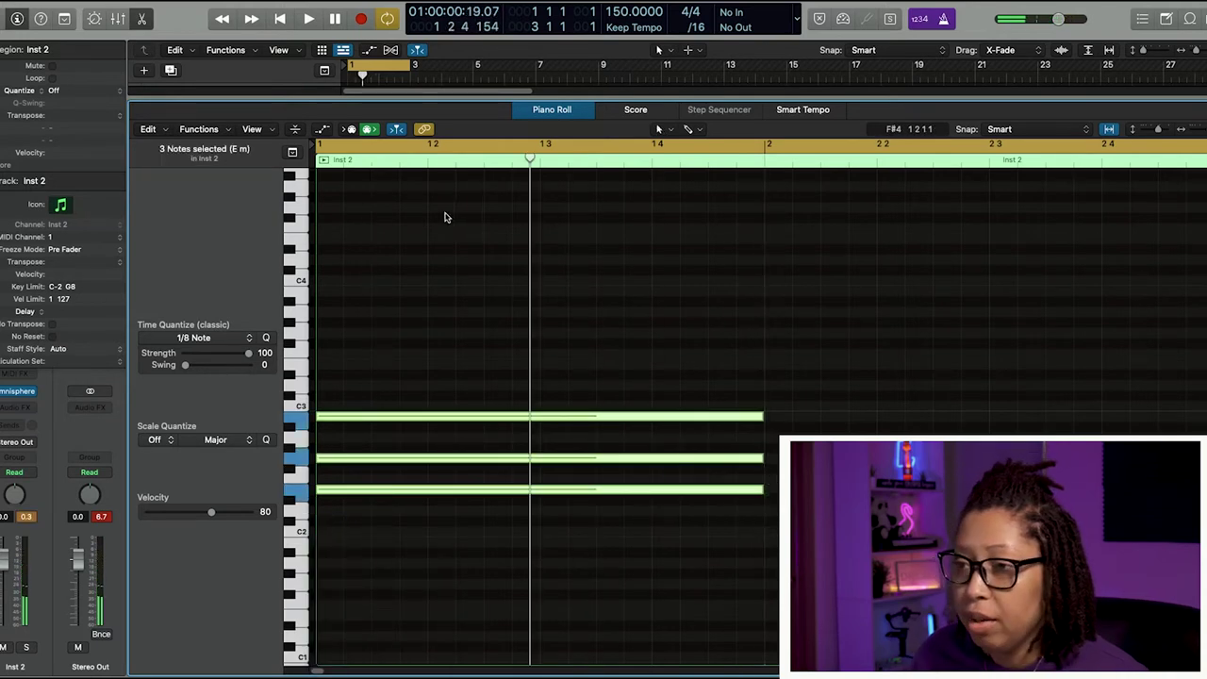
key("space")
key("space")
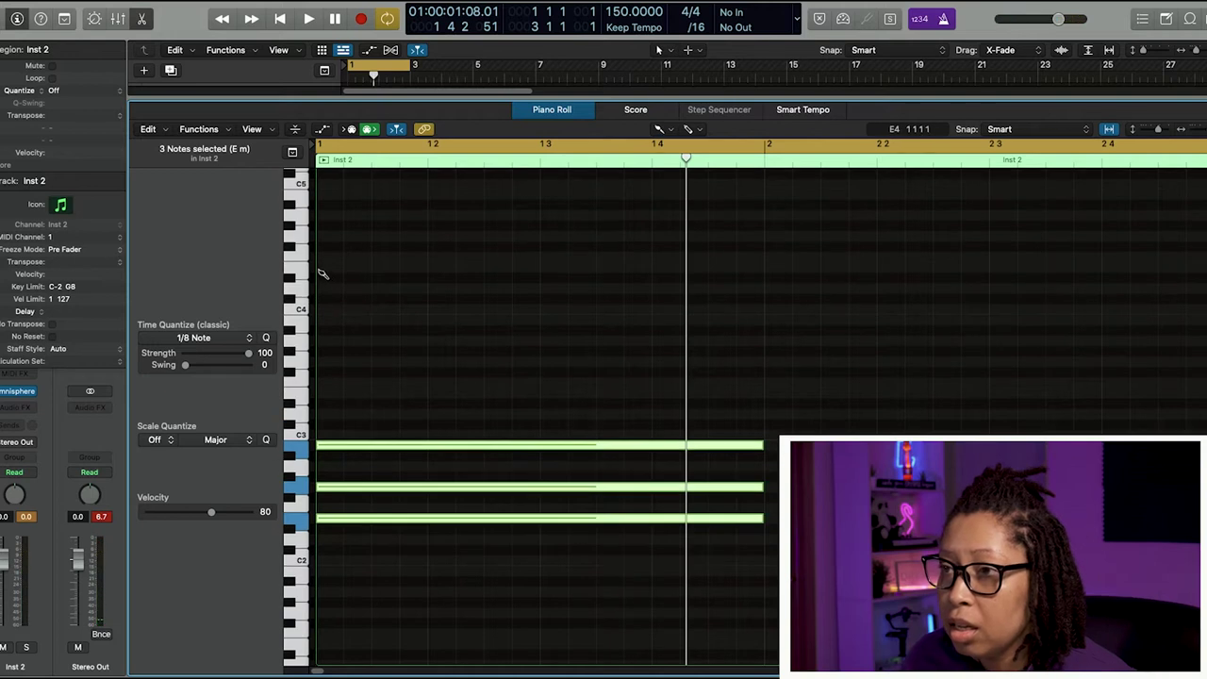
Draw consecutive eighth notes E4, F#4, G4 and E4 above the chord from the start of bar 1, and listen back
left_click(324, 267)
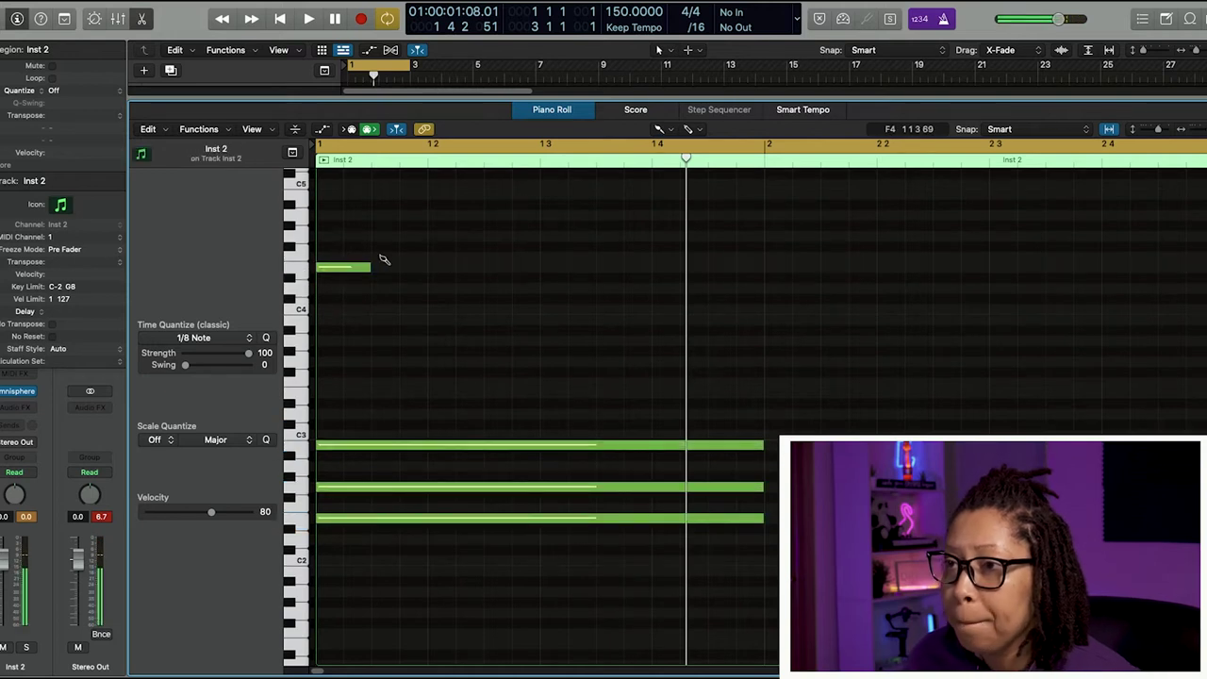
left_click(372, 247)
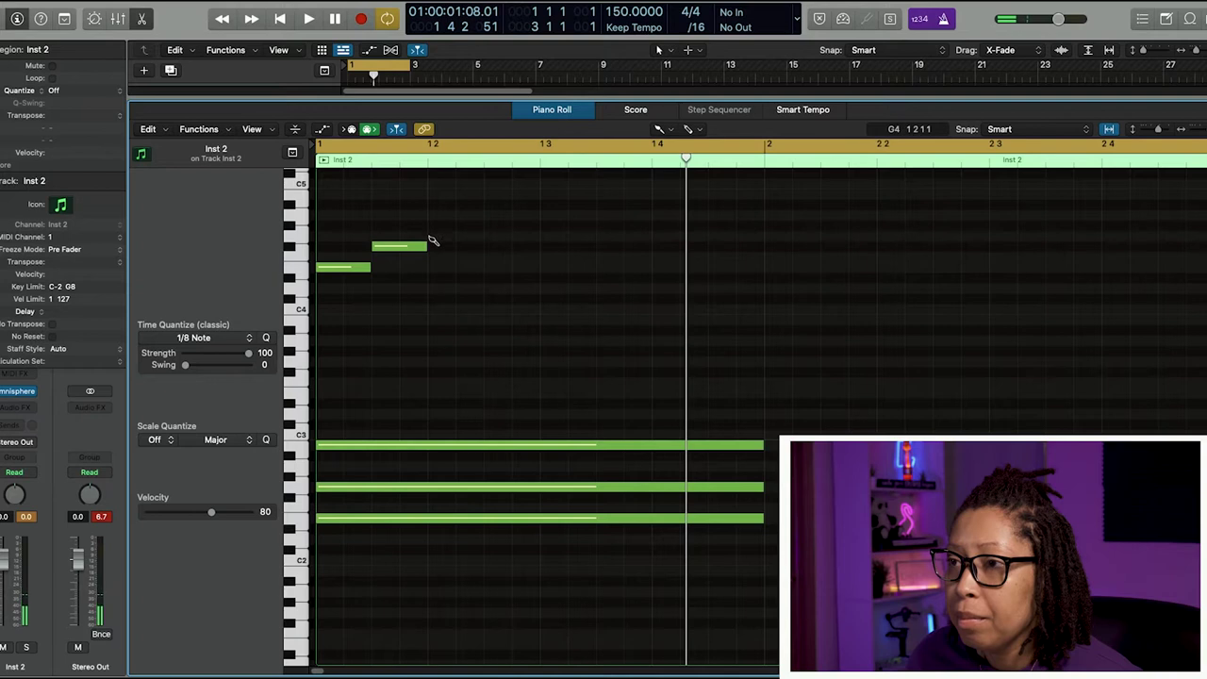
left_click(486, 257)
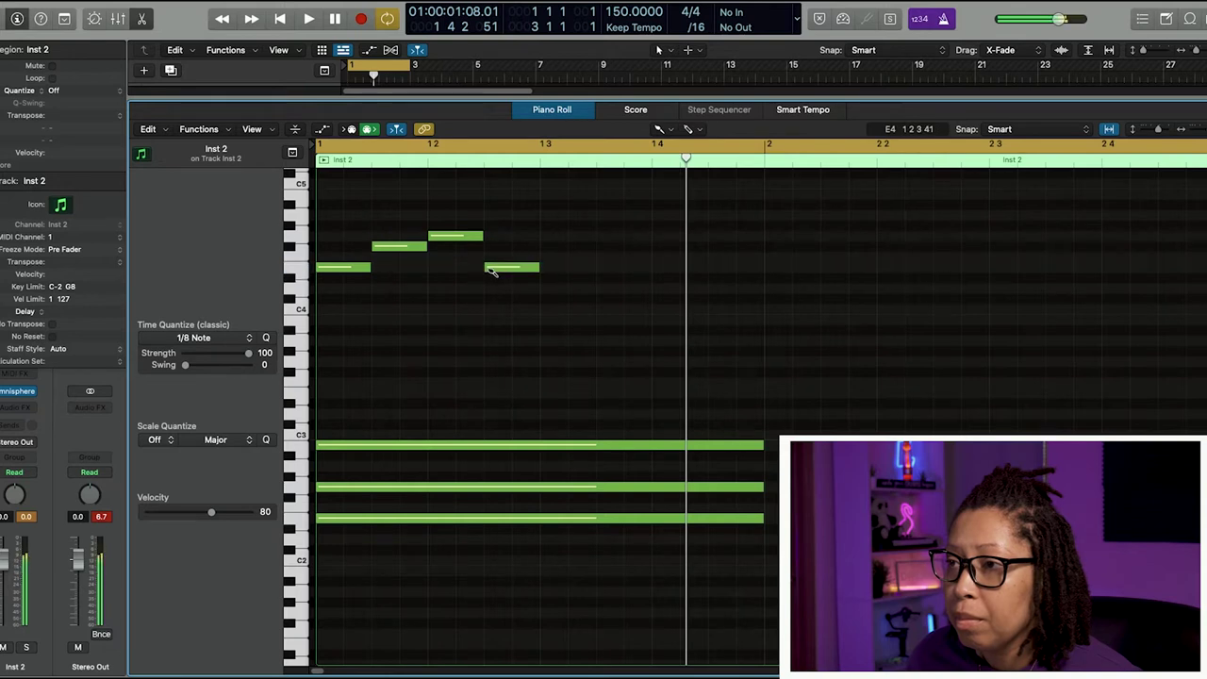
key("space")
key("space")
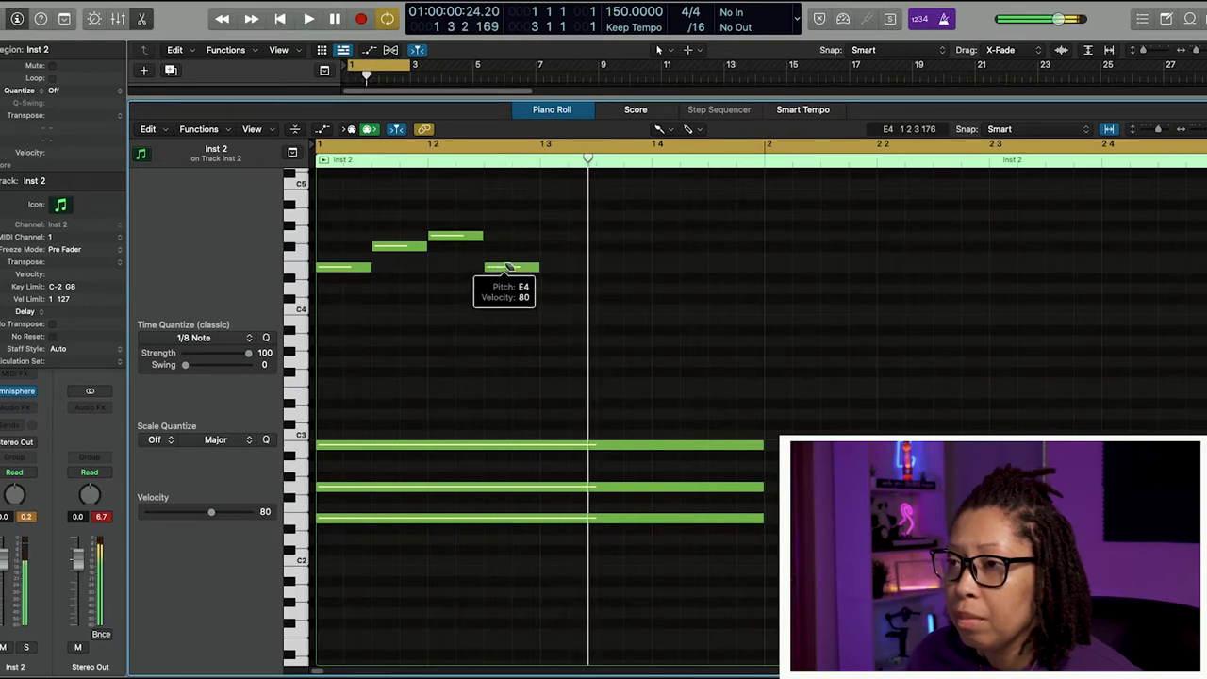
key("space")
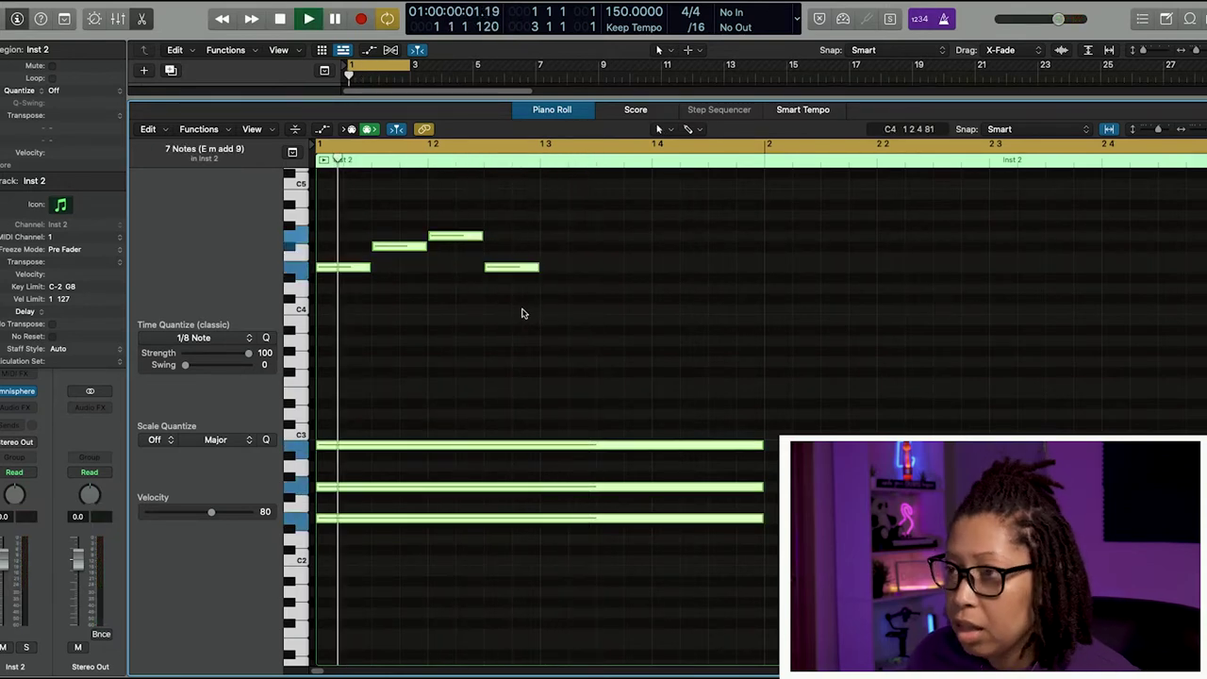
key("space")
Repeat the four-note melody to extend the eighth-note pattern through bars 1 and 2, and play it back
left_click_drag(549, 303, 339, 238)
key("super+r")
key("space")
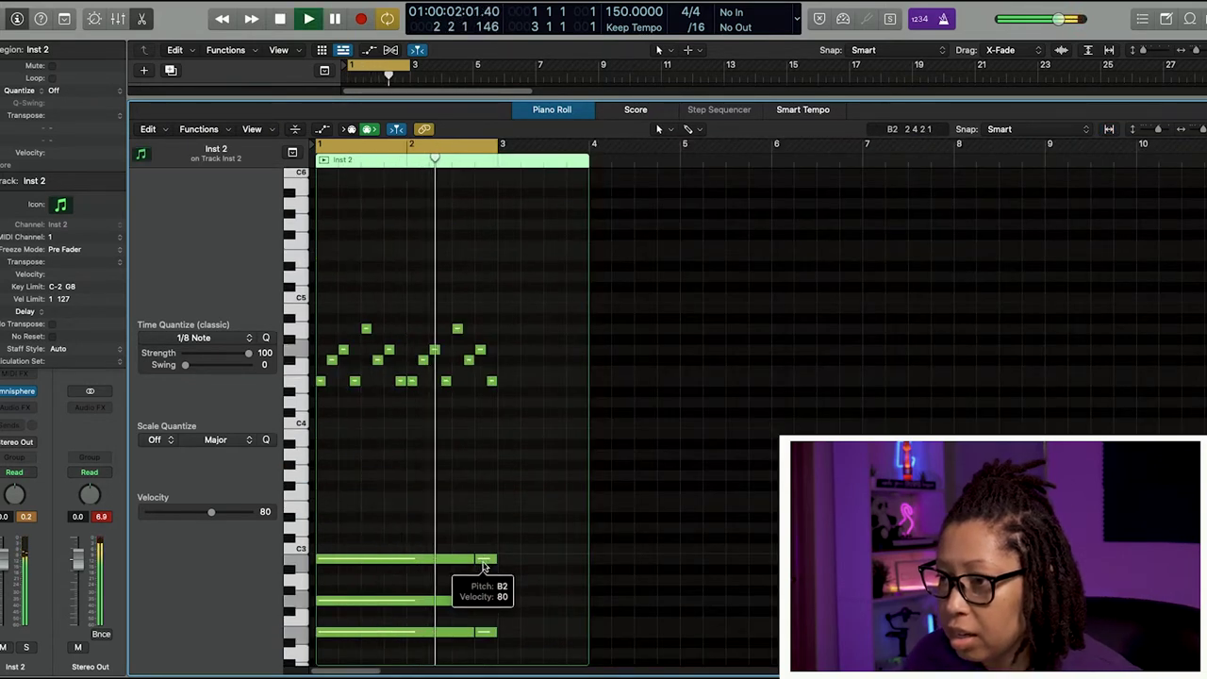
key("space")
In the short chord at the end of bar 2, raise the upper note to C3 and the middle note to A2, then listen
left_click_drag(484, 564, 485, 552)
left_click_drag(484, 602, 484, 587)
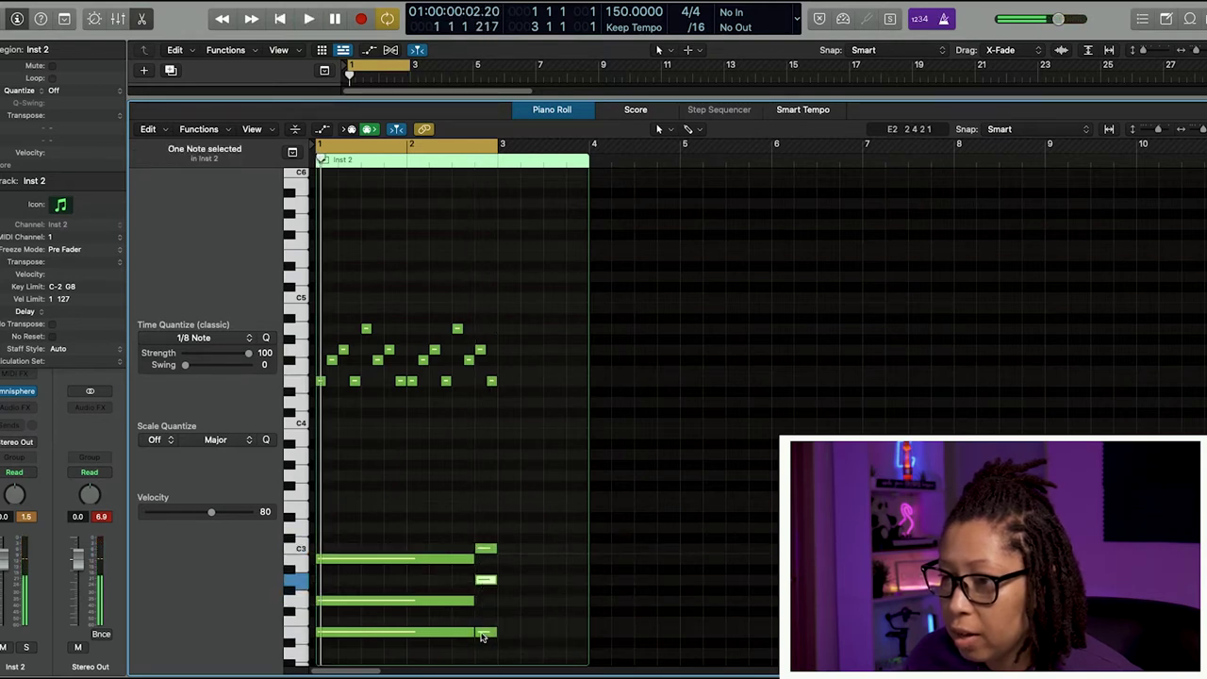
key("space")
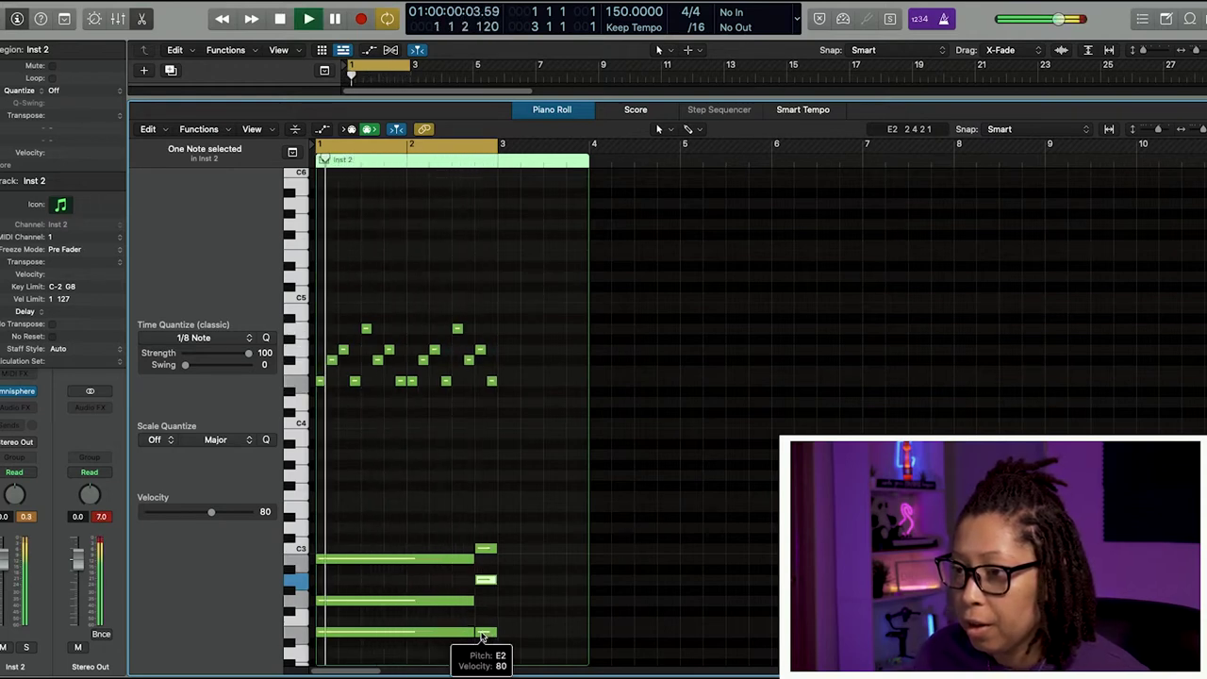
Transpose the long G2 chord note up an octave to G3 and play the pattern
left_click(418, 602)
key("alt+Up")
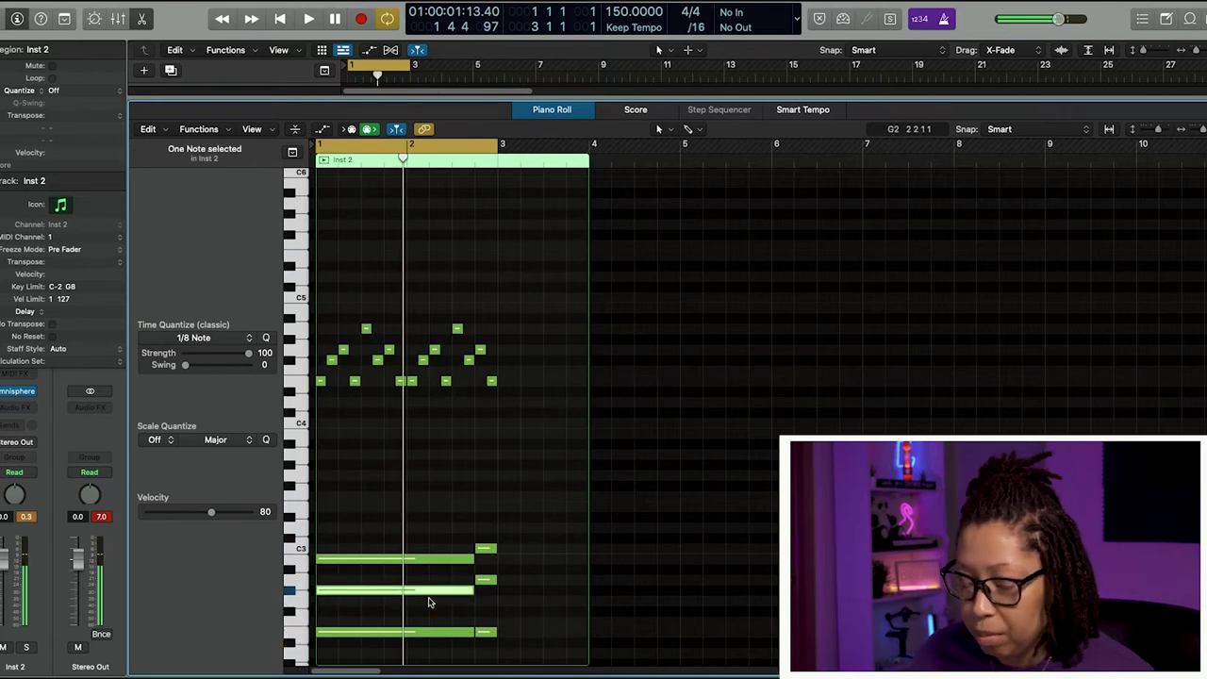
key("alt+Down")
key("alt+shift+Up")
key("space")
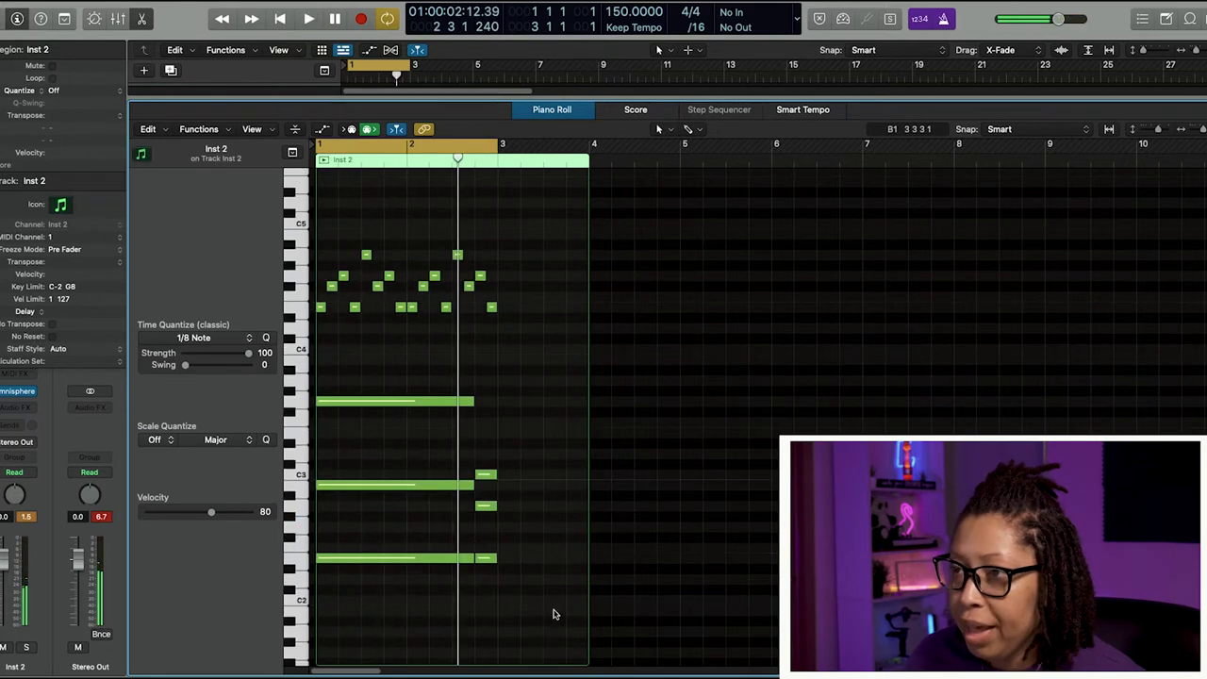
Set the velocity of the six chord notes to 55, leaving the melody notes out, and play the pattern
left_click_drag(558, 617, 251, 21)
scroll(556, 349, "down", 10)
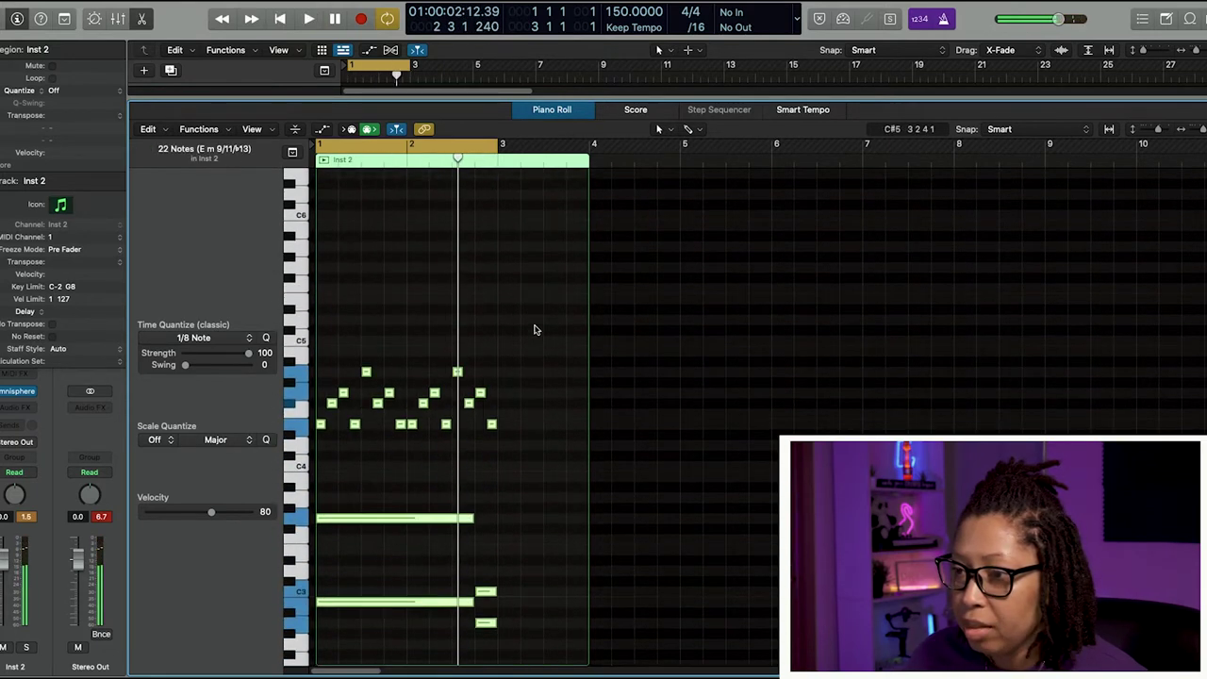
left_click_drag(528, 588, 332, 329)
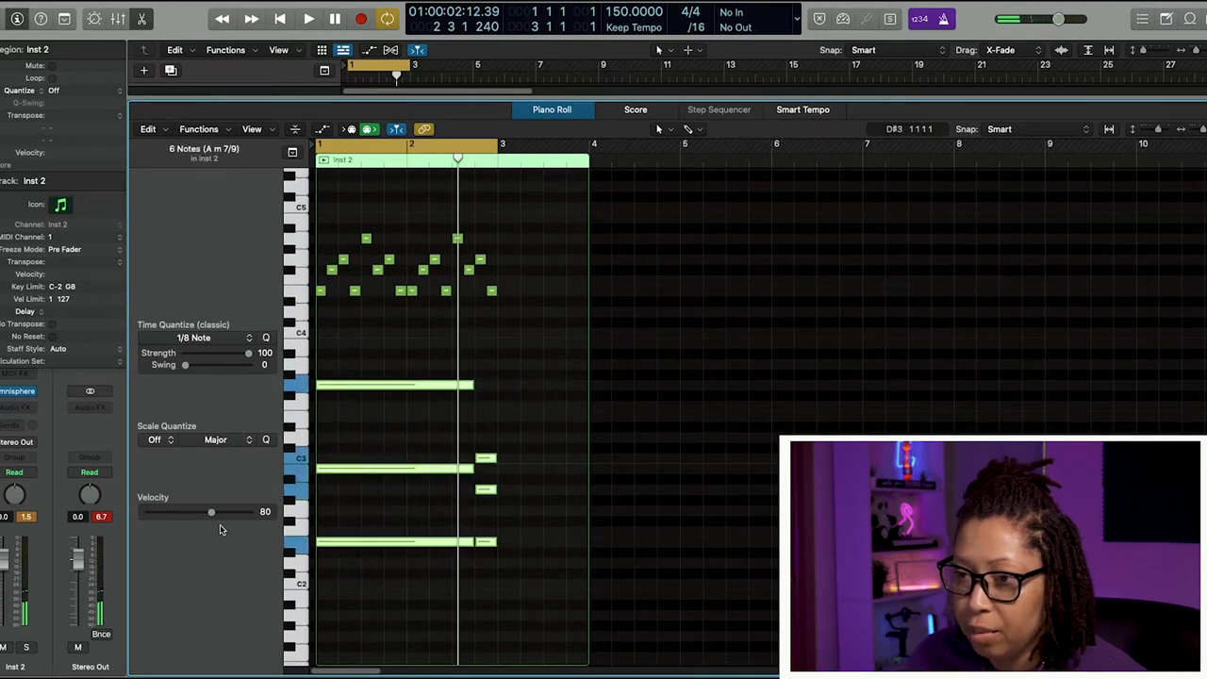
left_click_drag(215, 514, 183, 517)
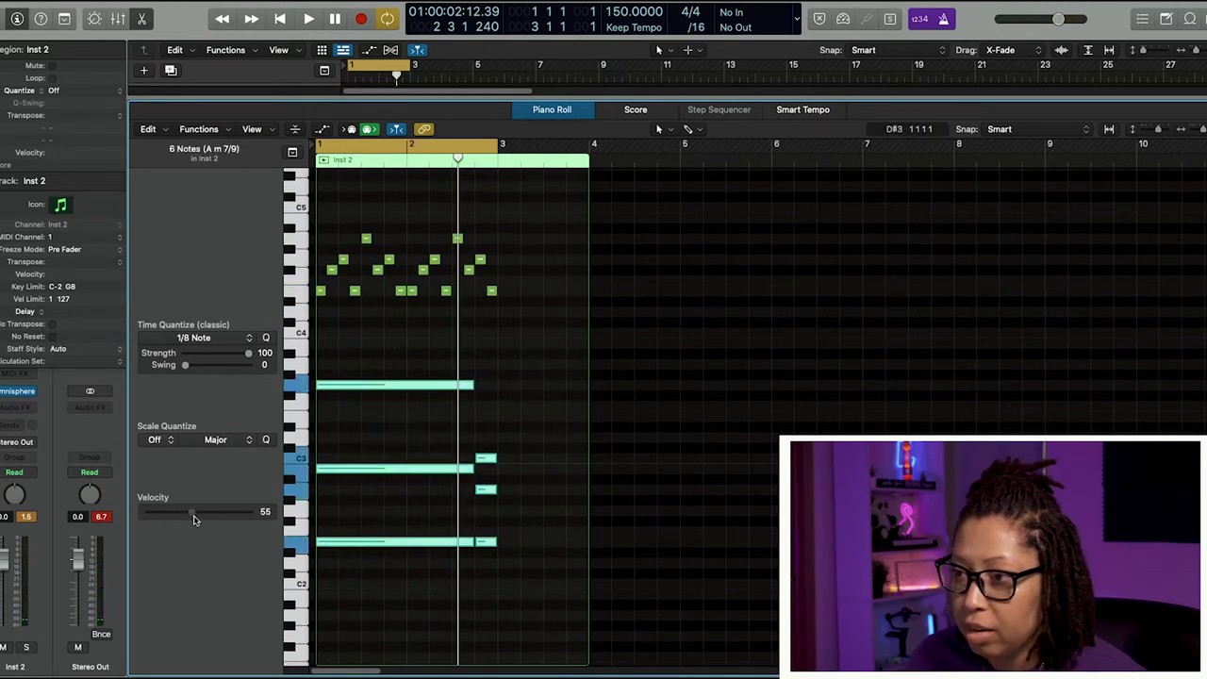
left_click(670, 487)
key("space")
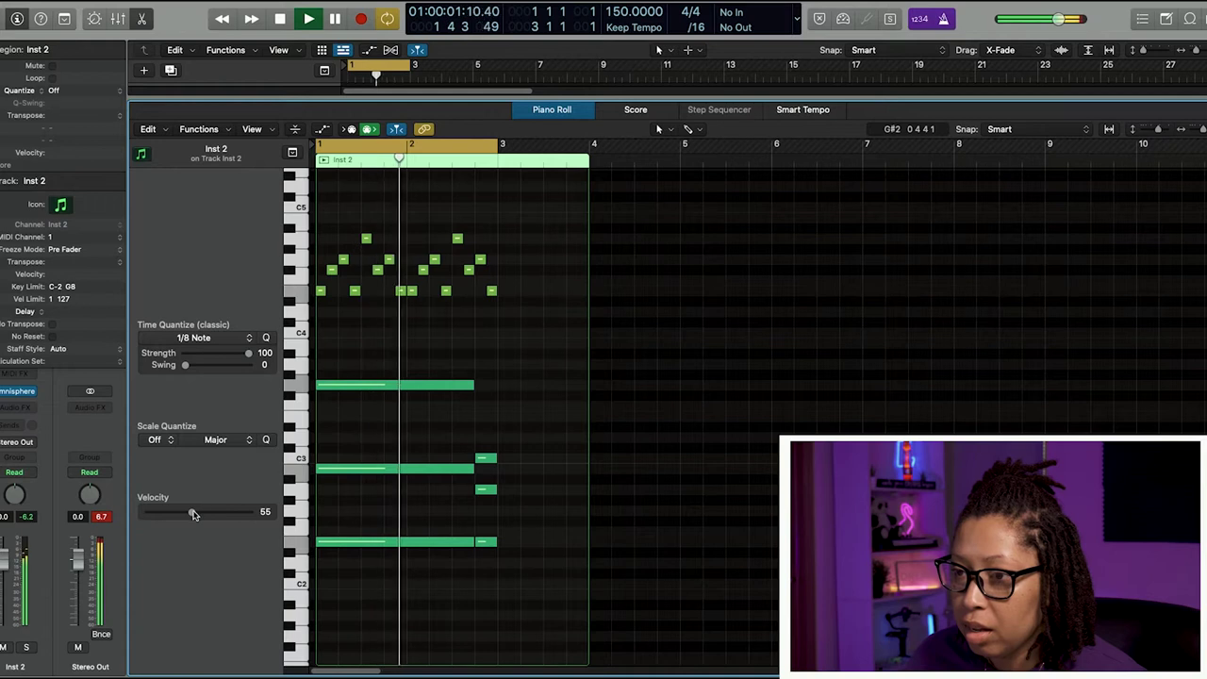
Apply the Random Velocity MIDI transform with its random limits set to 89 and 46
left_click_drag(295, 298, 295, 228)
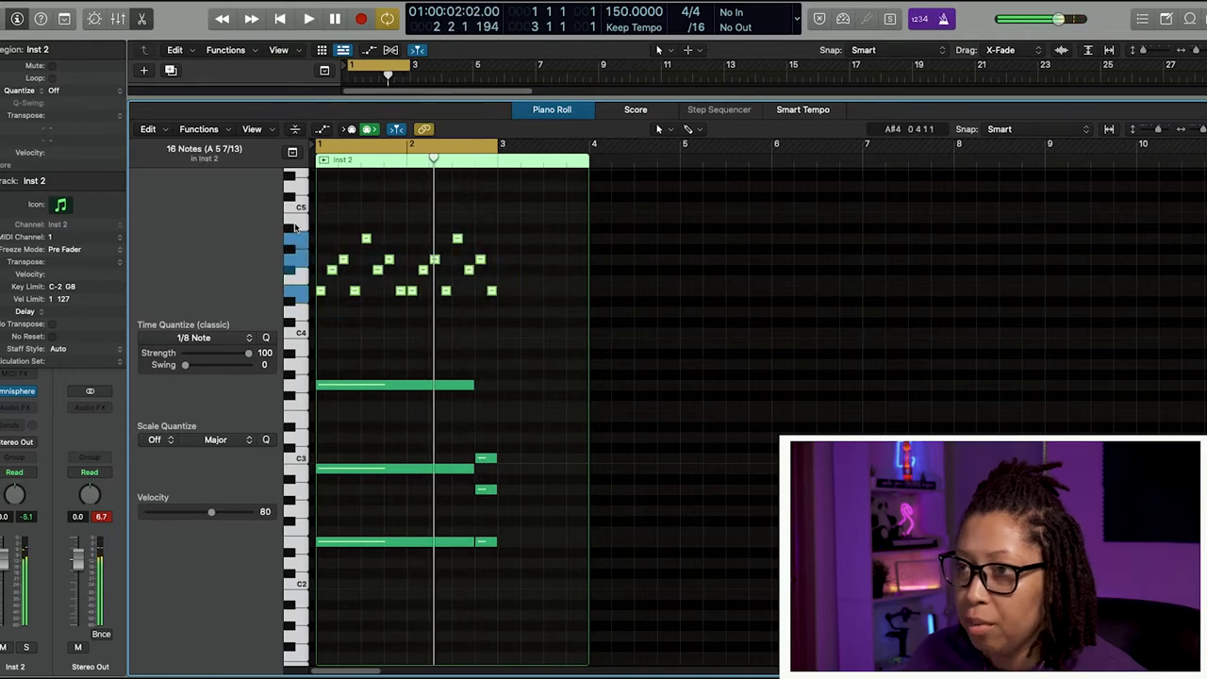
left_click(198, 128)
mouse_move(242, 262)
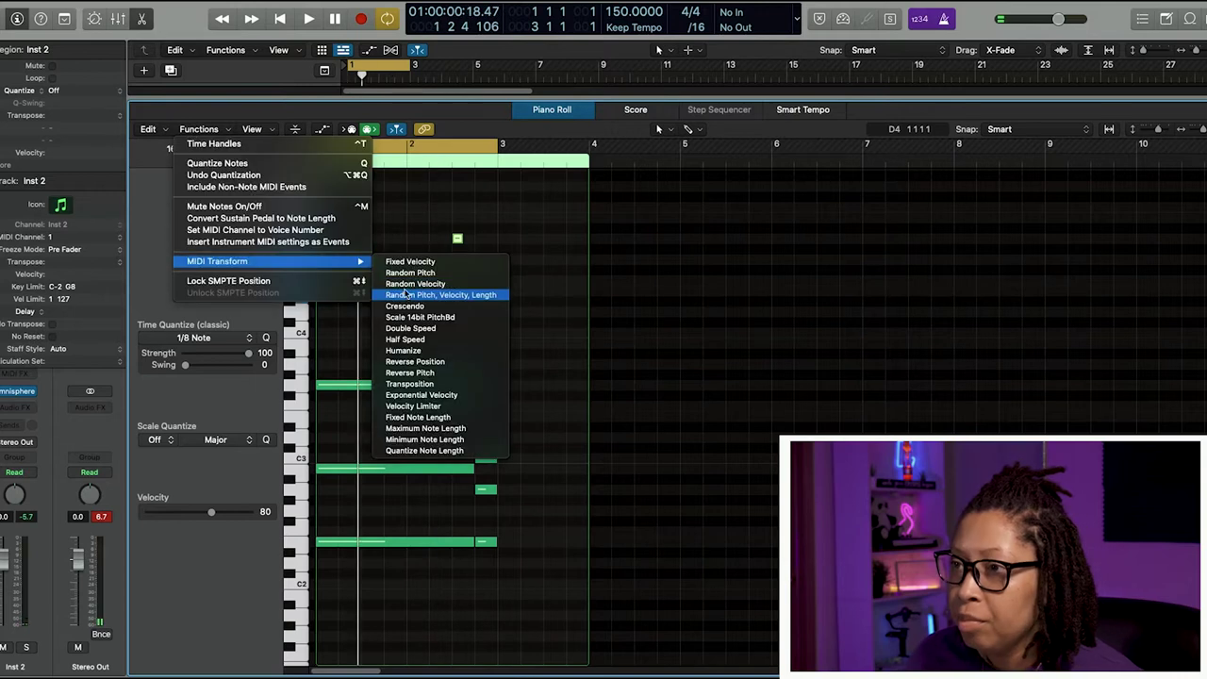
left_click(405, 278)
left_click_drag(1043, 148, 851, 112)
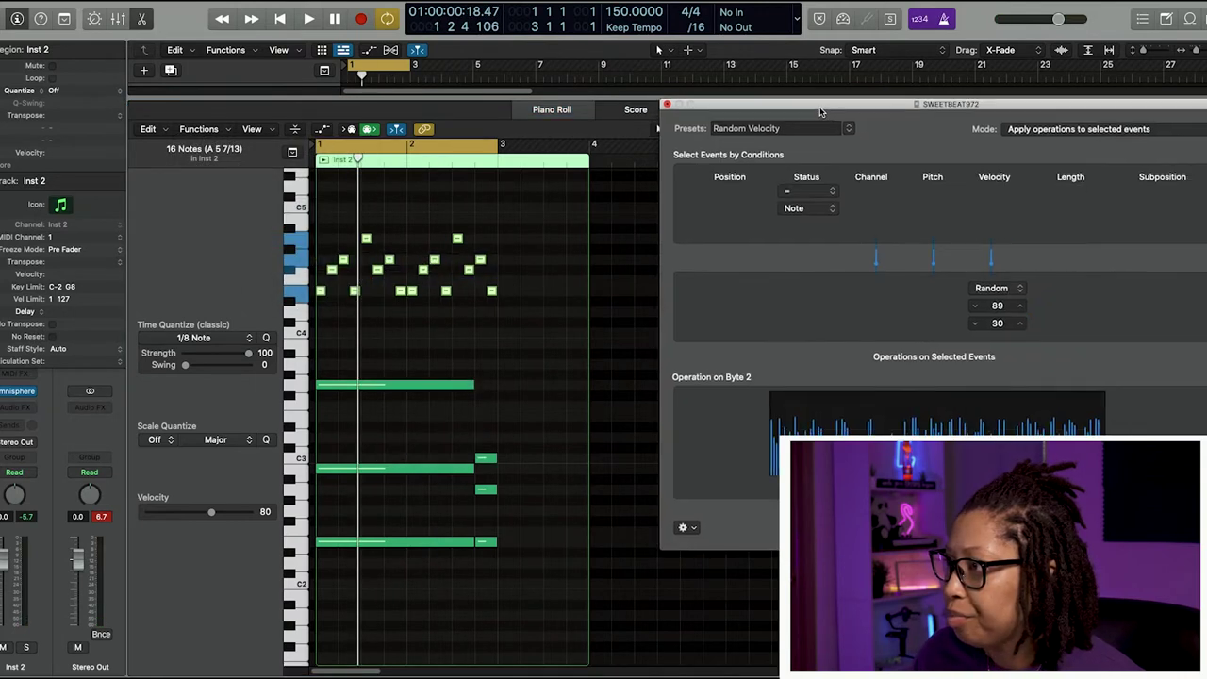
left_click_drag(1020, 336, 1022, 328)
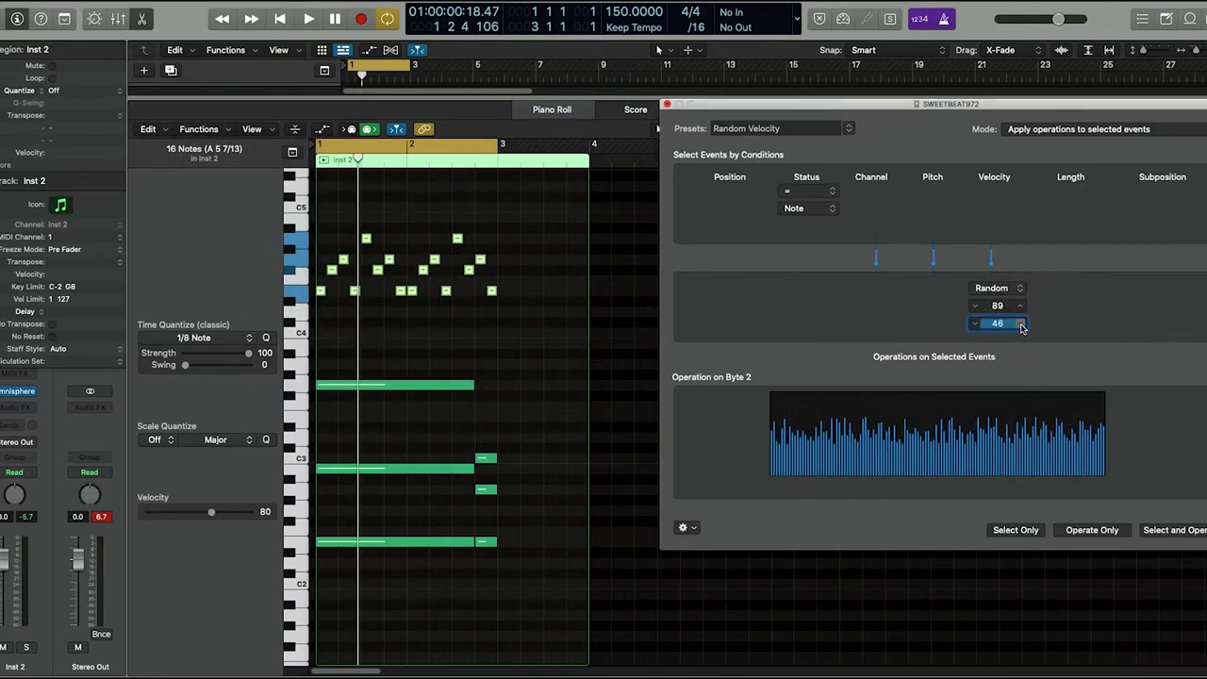
left_click(1159, 532)
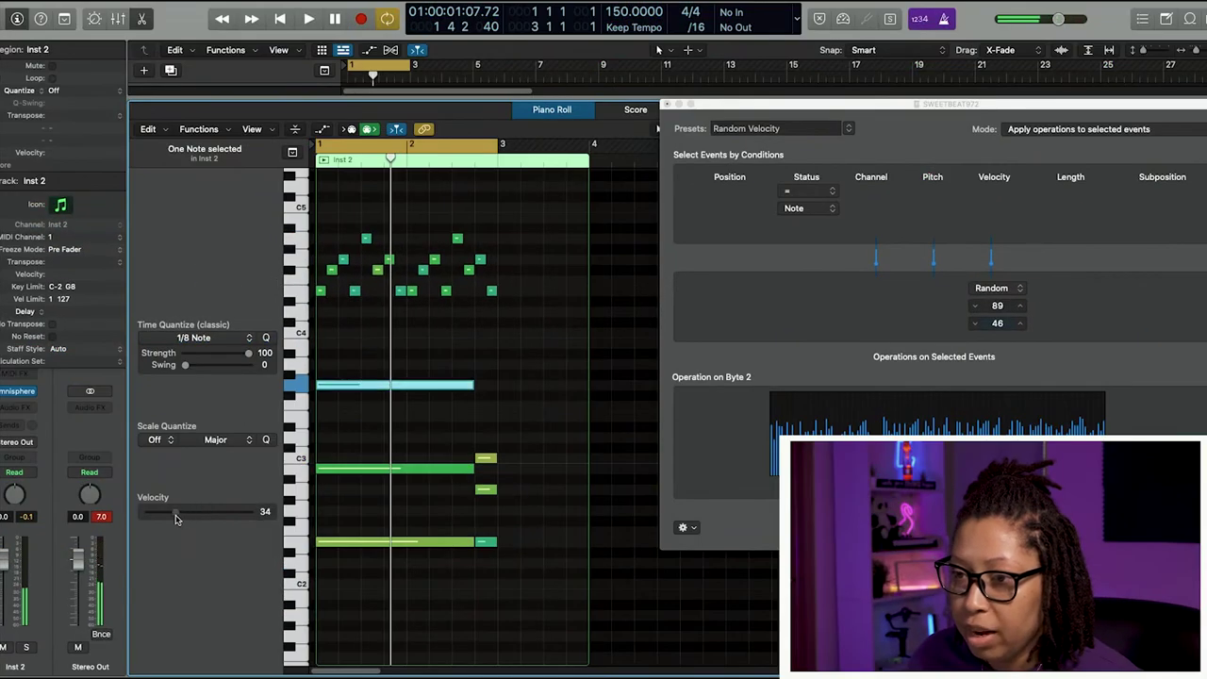
Lower the velocities of the long B2 and E2 chord notes individually while checking playback
left_click(411, 471)
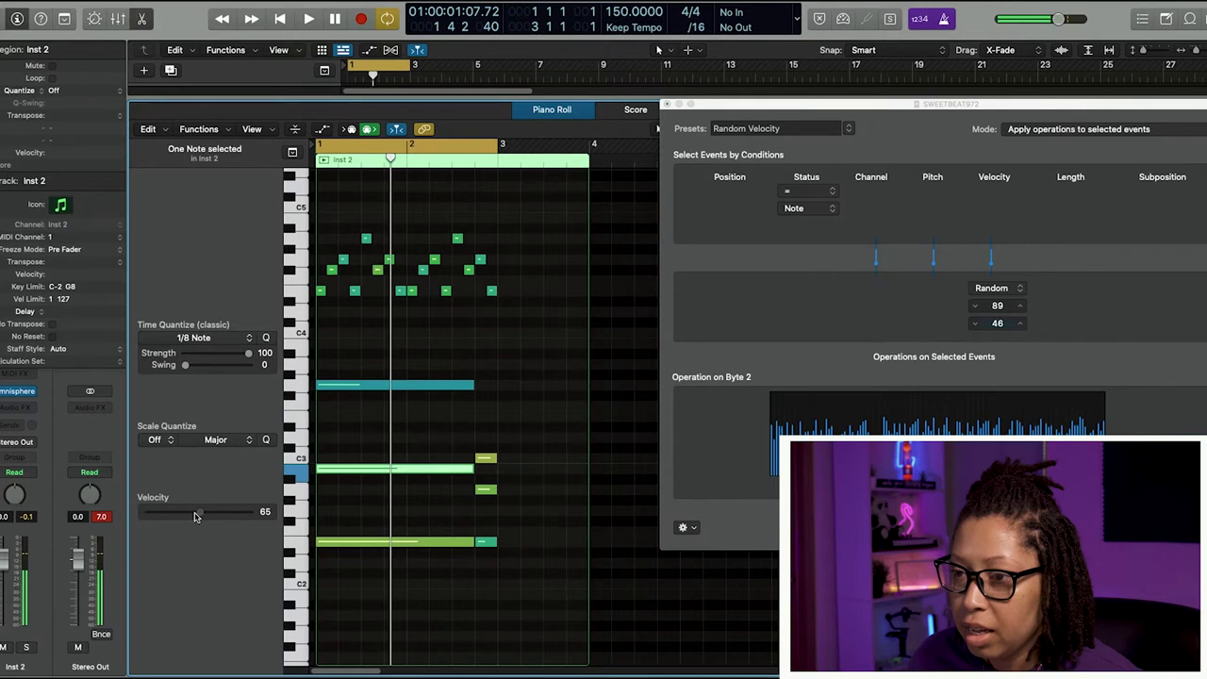
key("space")
left_click(360, 543)
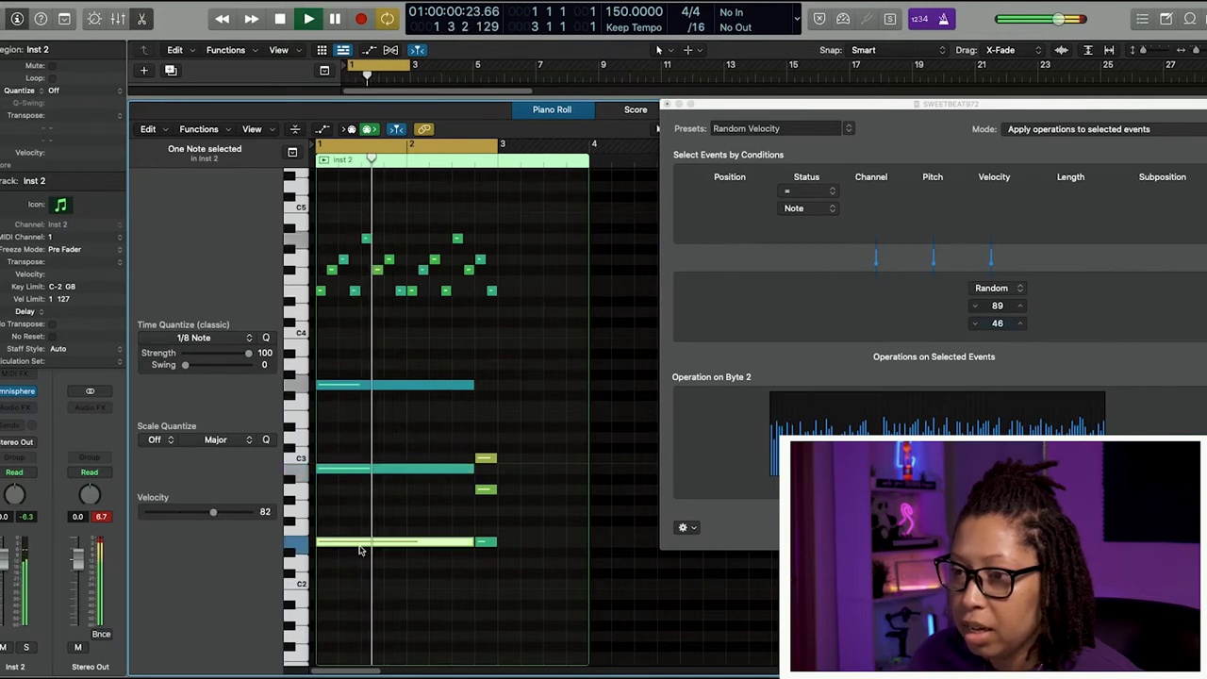
left_click_drag(218, 512, 173, 513)
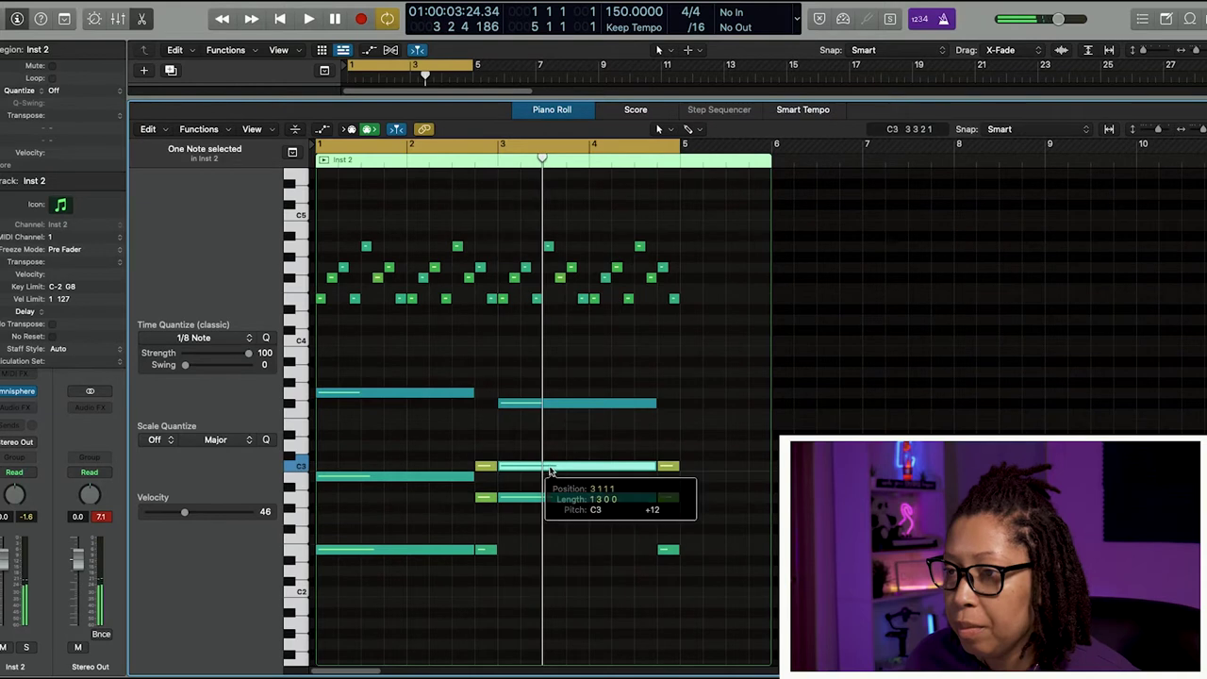
Revoice the long chord at bar 3 to E2, C3 and F#3 by shifting notes, and play it back
key("space")
key("alt+shift+Down")
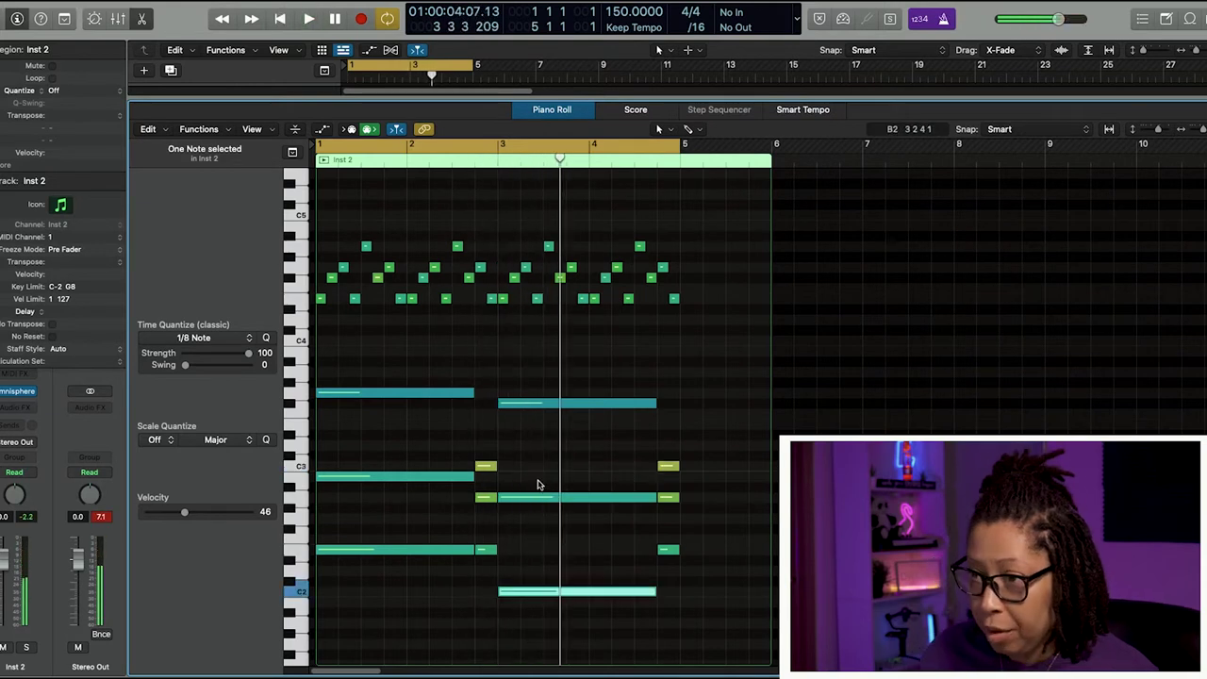
left_click(538, 531)
key("alt+shift+Up")
key("space")
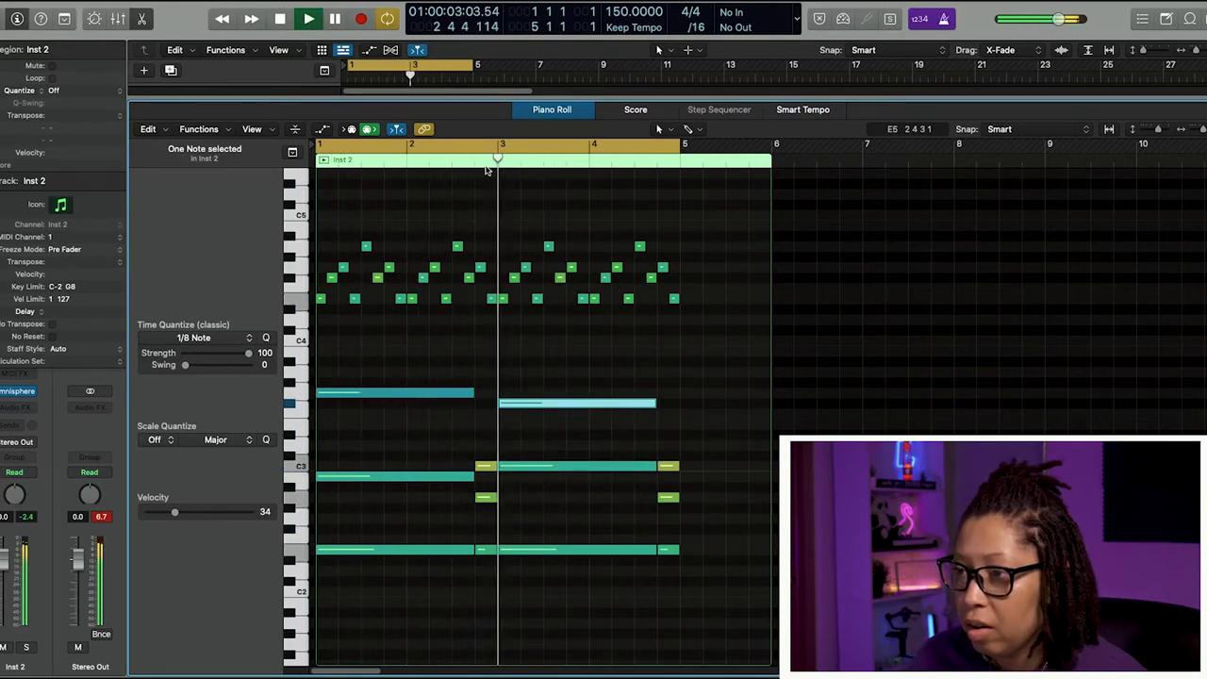
Trim the end of the Inst 2 region back to bar 5 and hide the mixer
key("x")
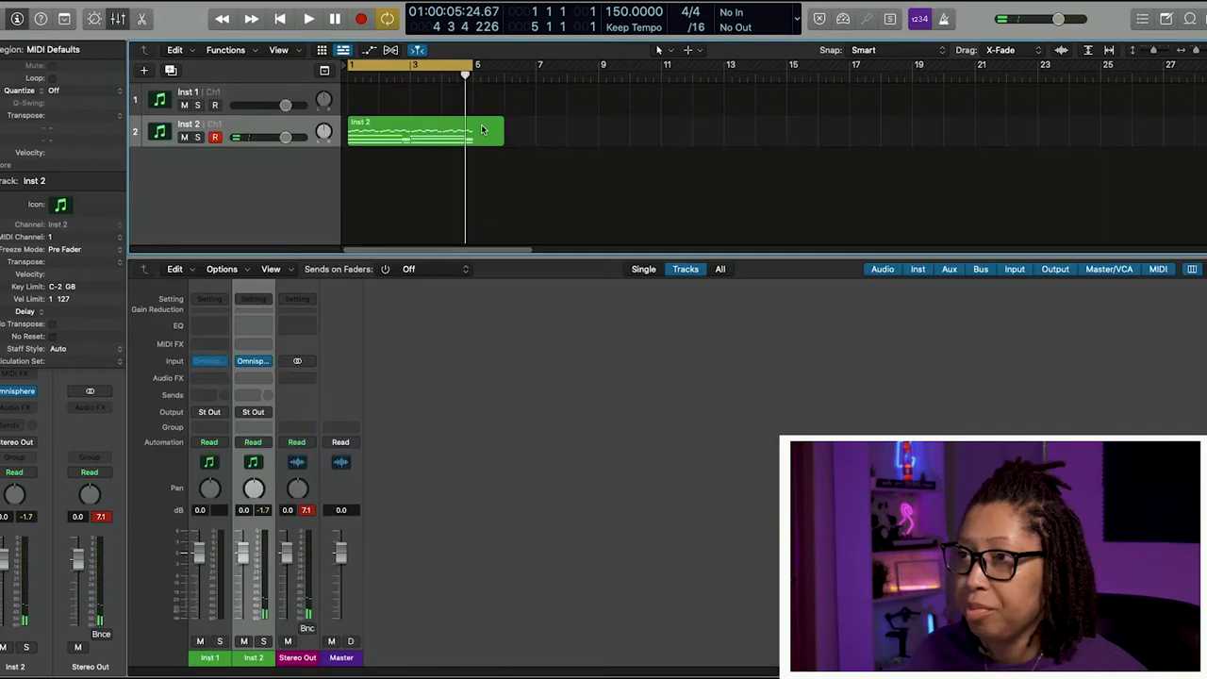
left_click_drag(500, 141, 472, 140)
left_click(361, 185)
key("x")
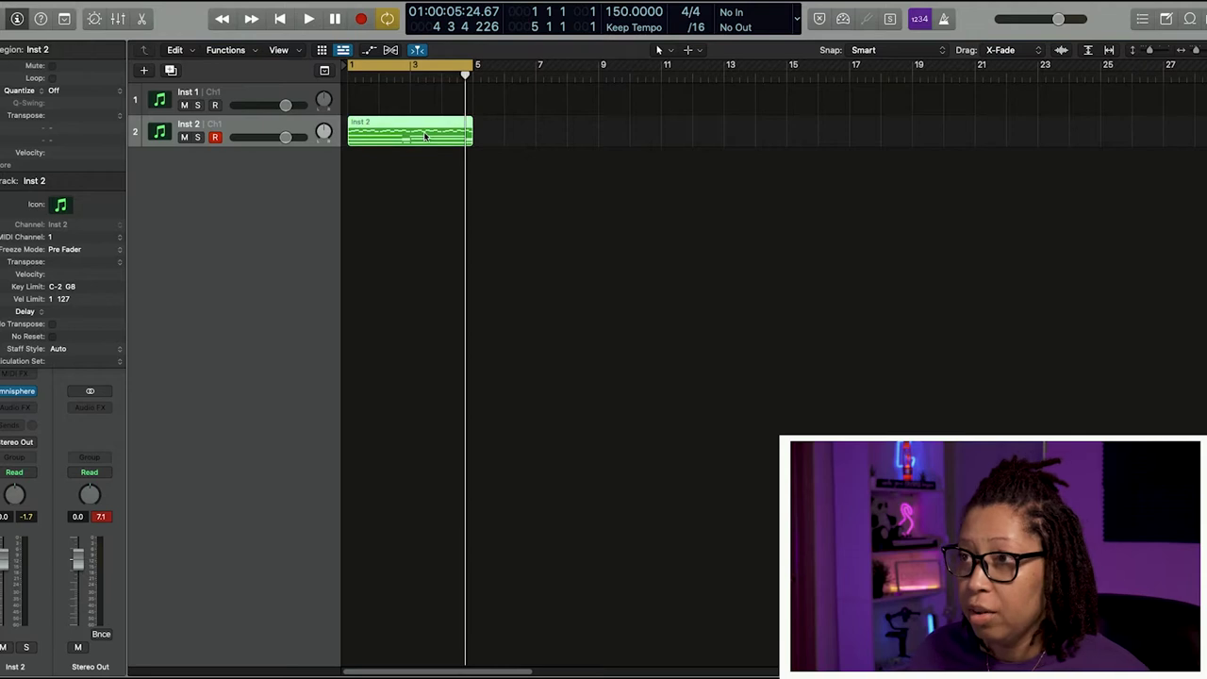
Duplicate the Inst 2 track with its instrument and copy the Inst 2 region onto the new track at bar 1
key("super+d")
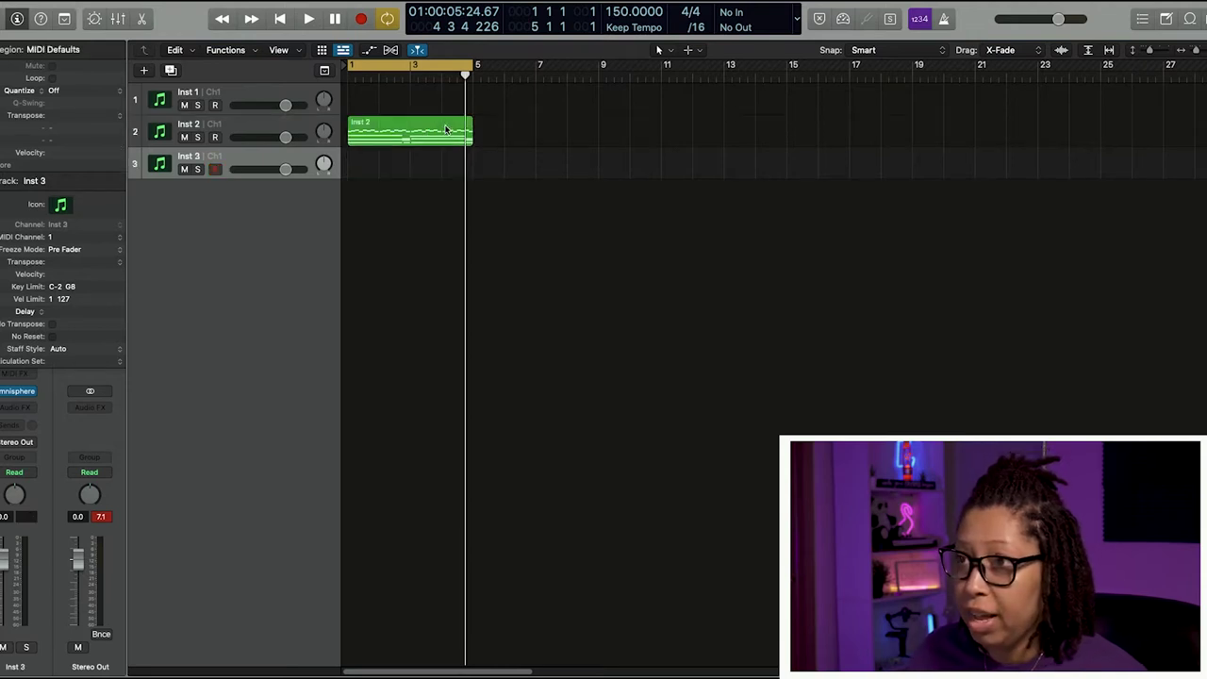
left_click_drag(408, 139, 409, 162)
Bounce the copied region in place to a new track named "bell", muting the source
right_click(381, 153)
left_click(431, 159)
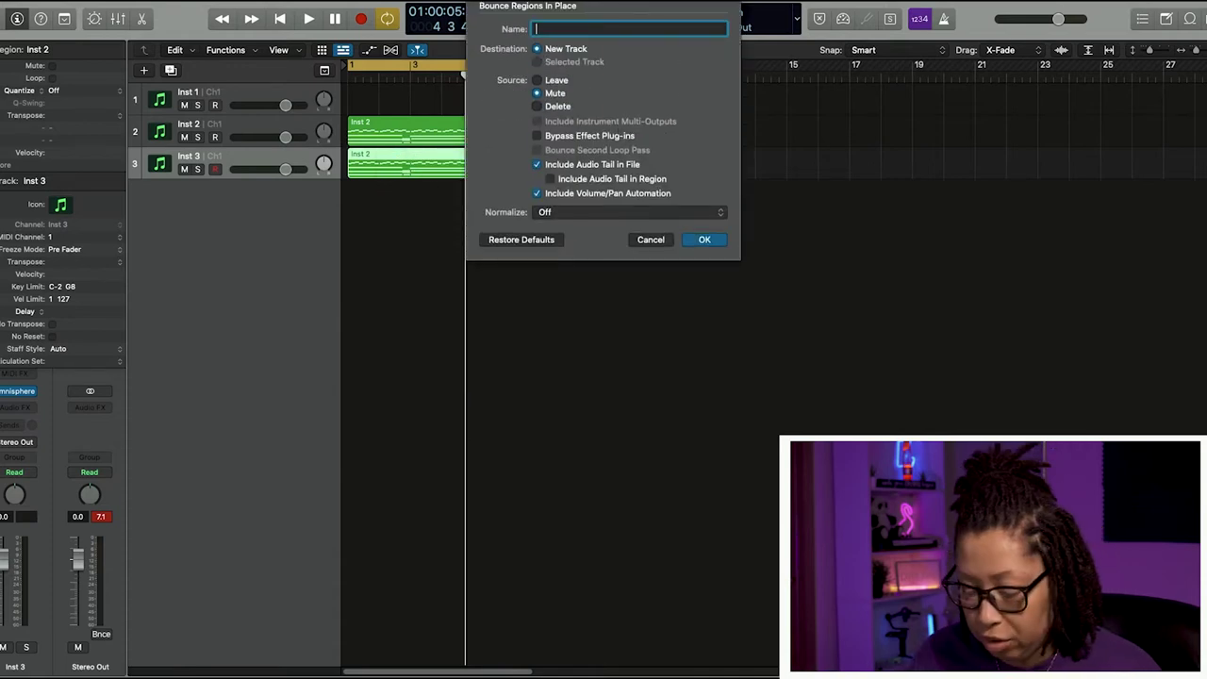
type("bell")
key("Return")
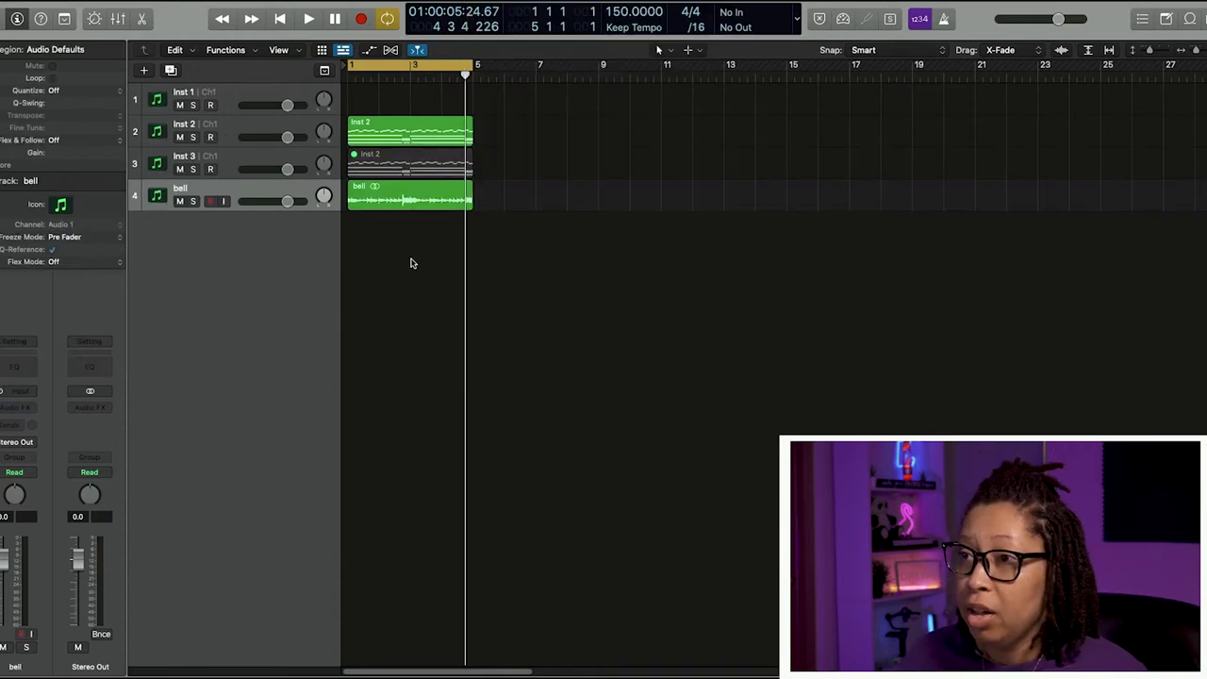
Insert the Cableguys HalfTime effect on the bell track and mute the Inst 2 track during playback
left_click(25, 408)
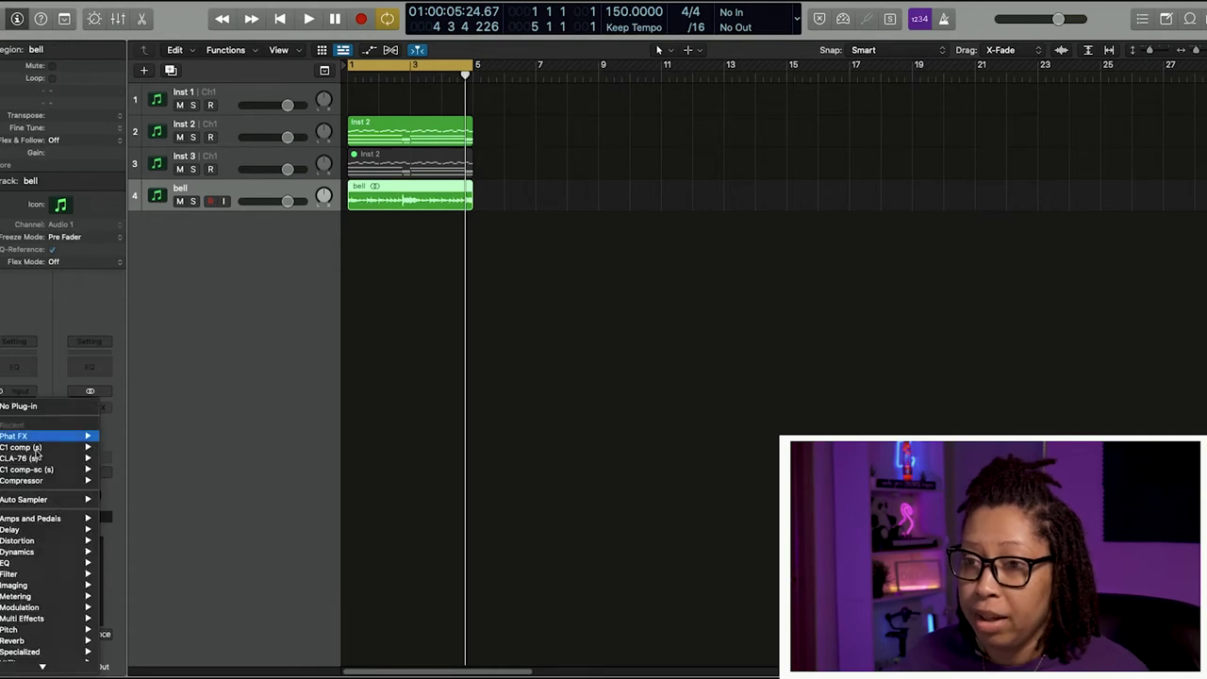
mouse_move(42, 665)
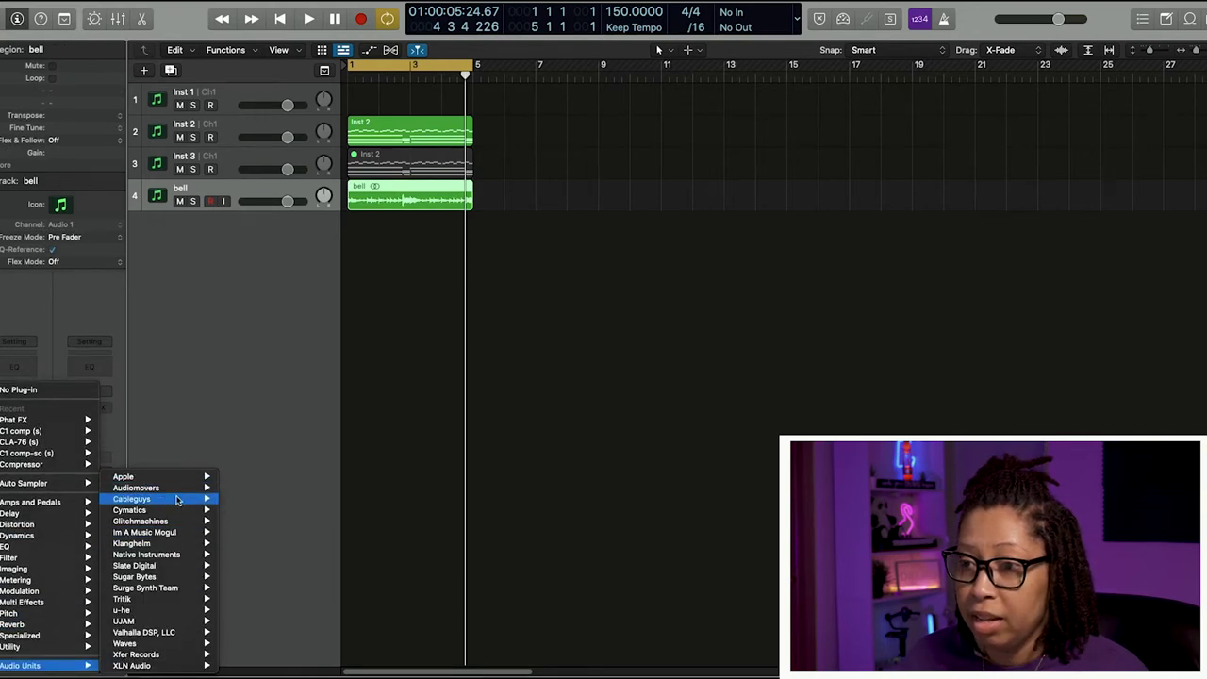
left_click(247, 499)
key("space")
left_click(179, 137)
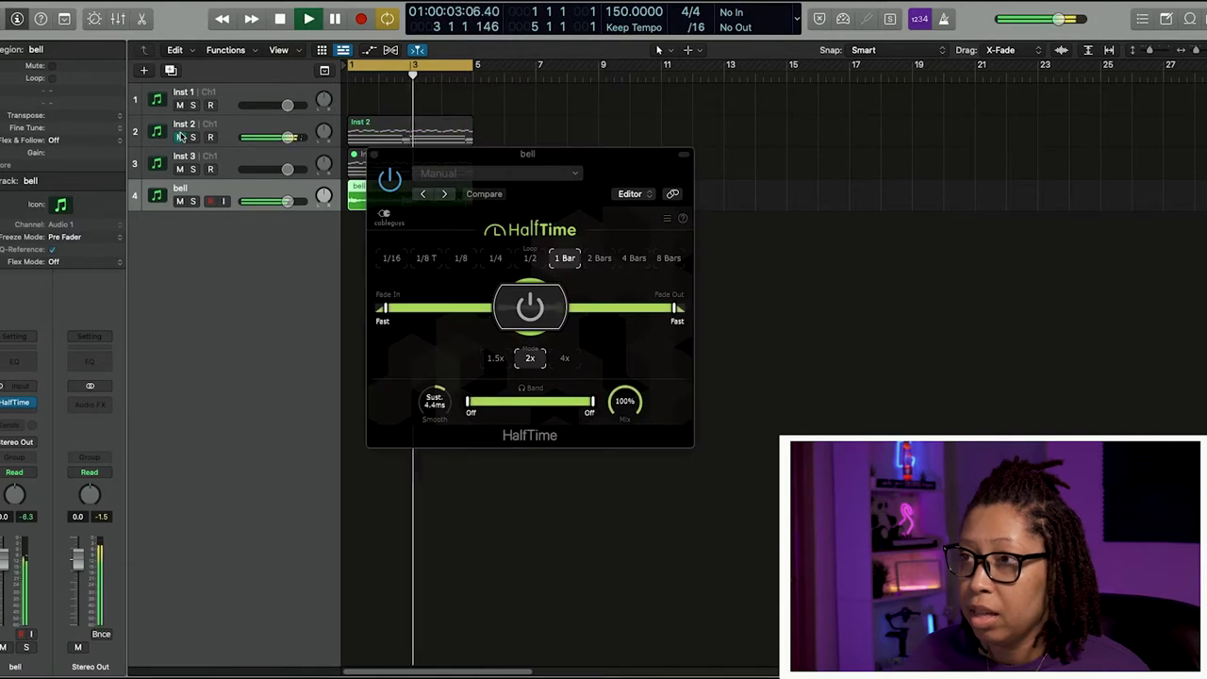
Try a 1/2 loop length in HalfTime on the bell track, and return it to 1 Bar
left_click(531, 259)
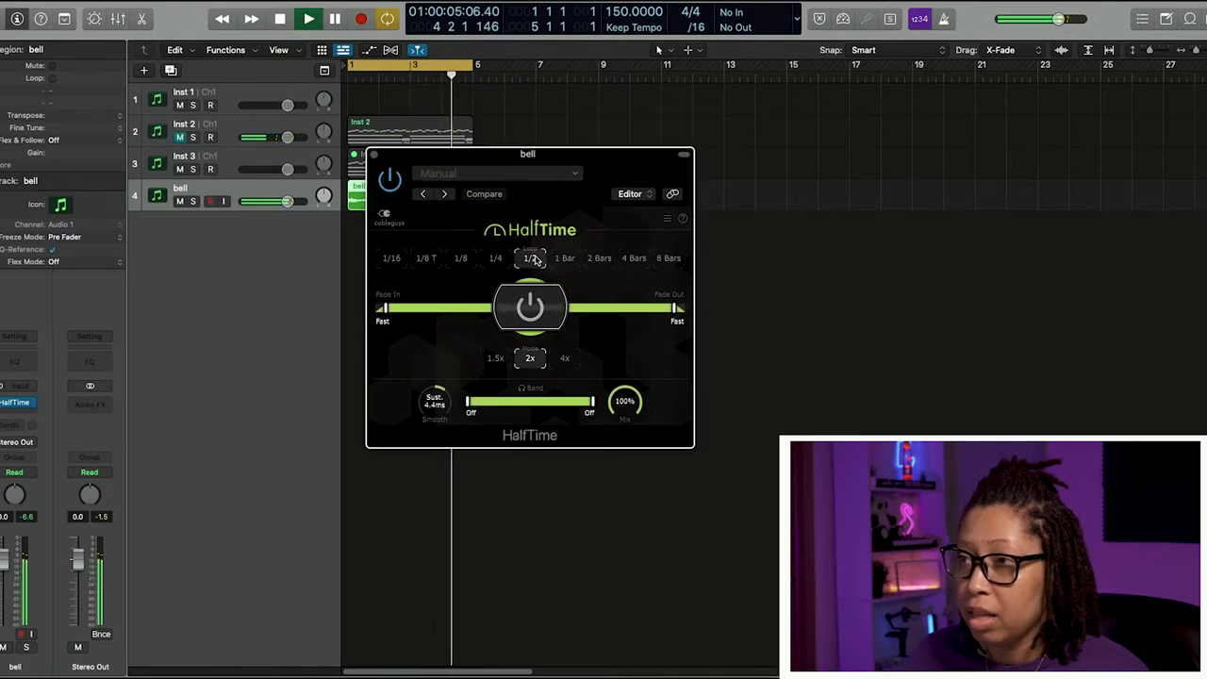
left_click_drag(478, 157, 652, 152)
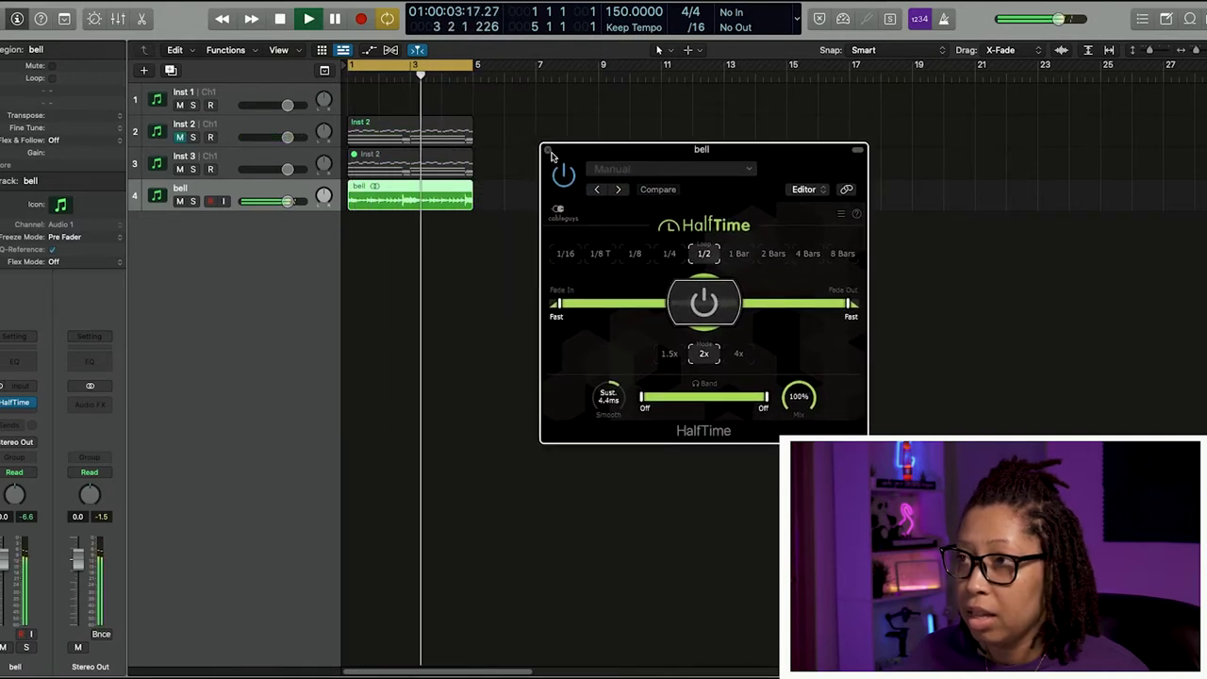
left_click(739, 254)
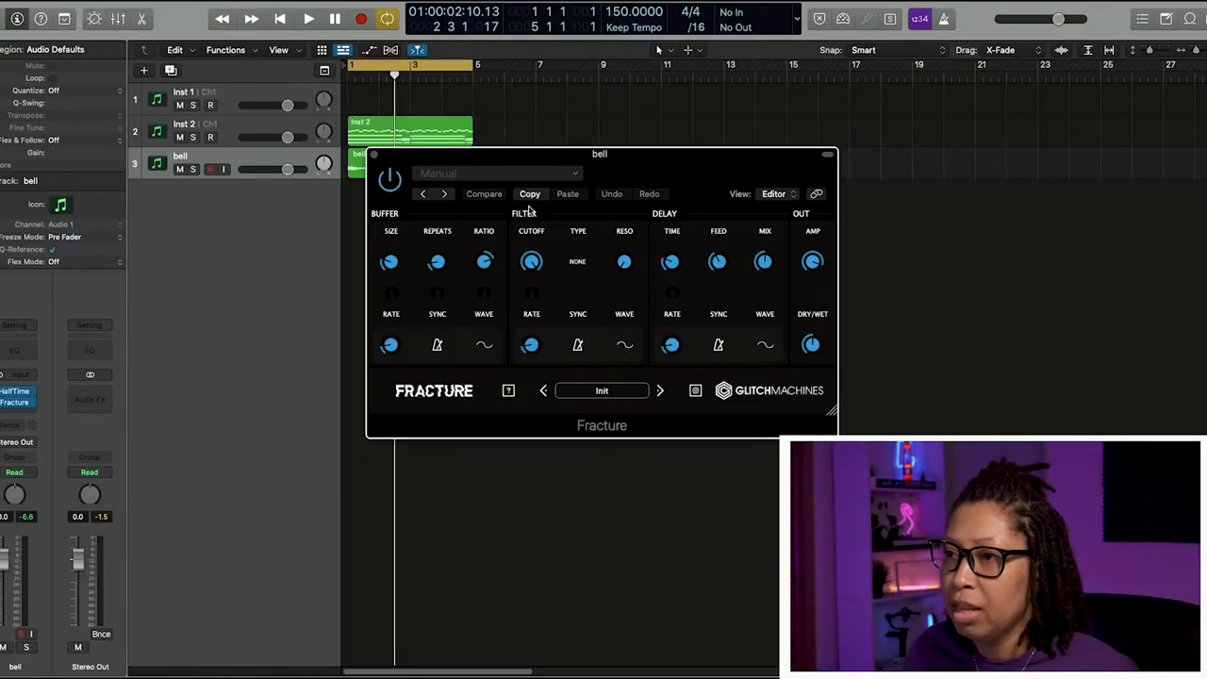
Lower the Inst 2 track volume to -4.7 dB during playback and clear all track solos
left_click_drag(516, 154, 476, 186)
key("space")
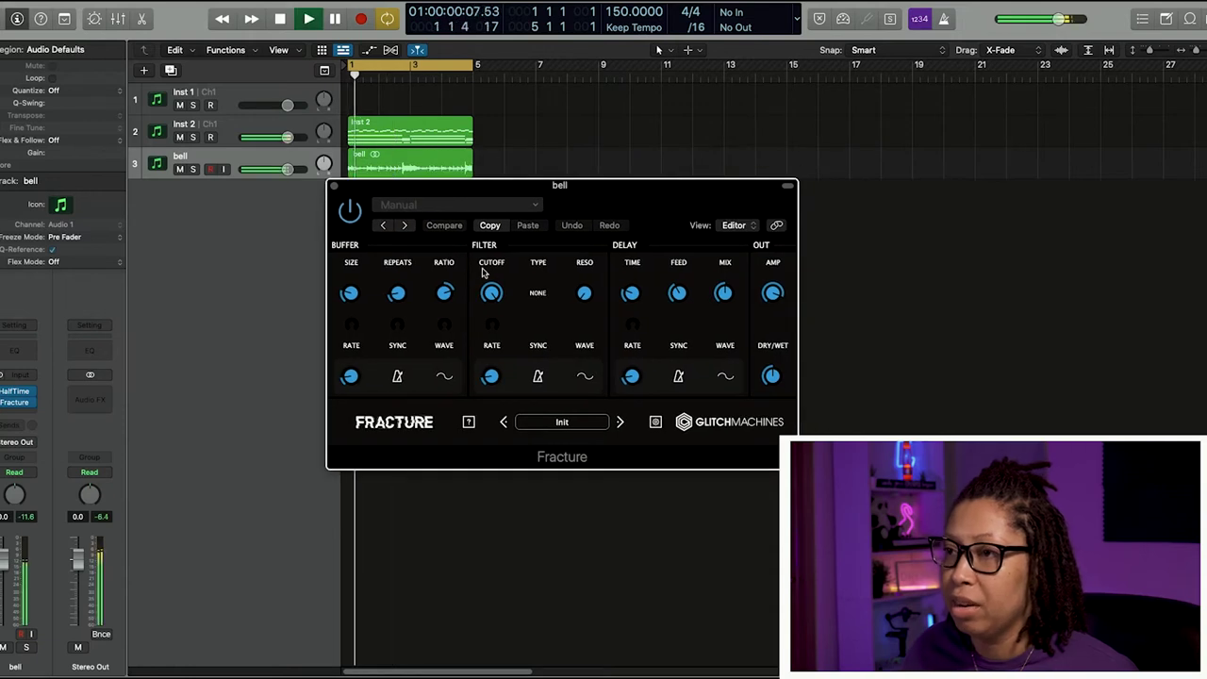
left_click_drag(291, 138, 276, 139)
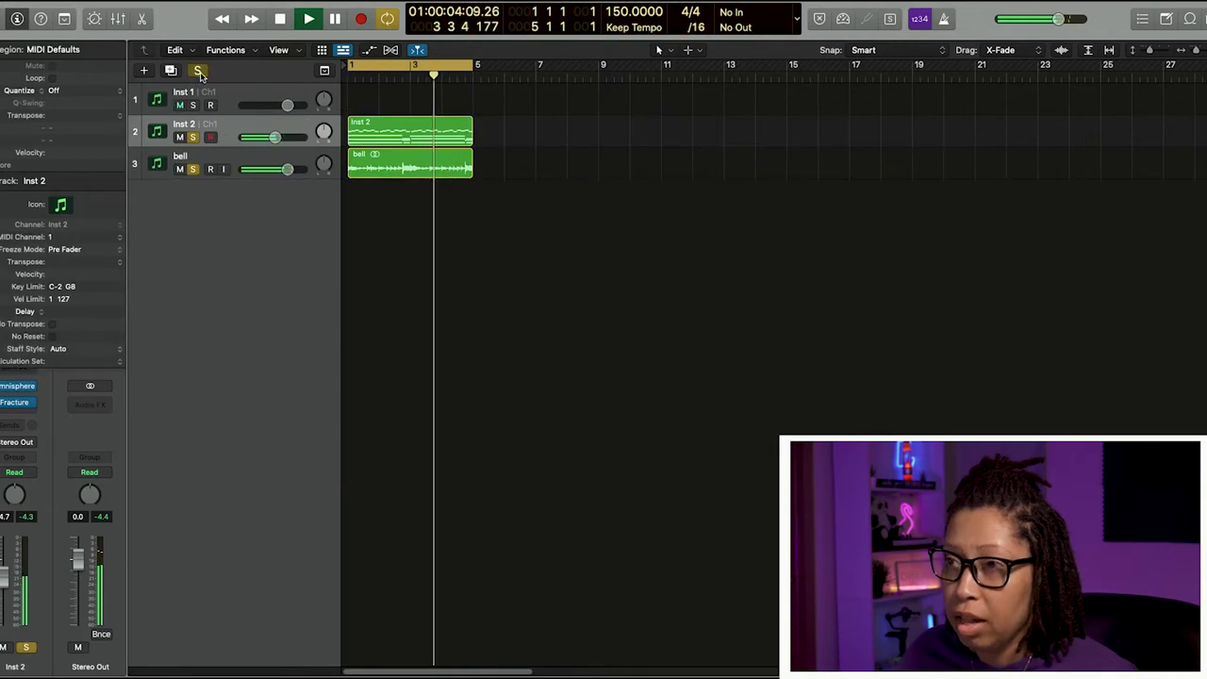
left_click(197, 72)
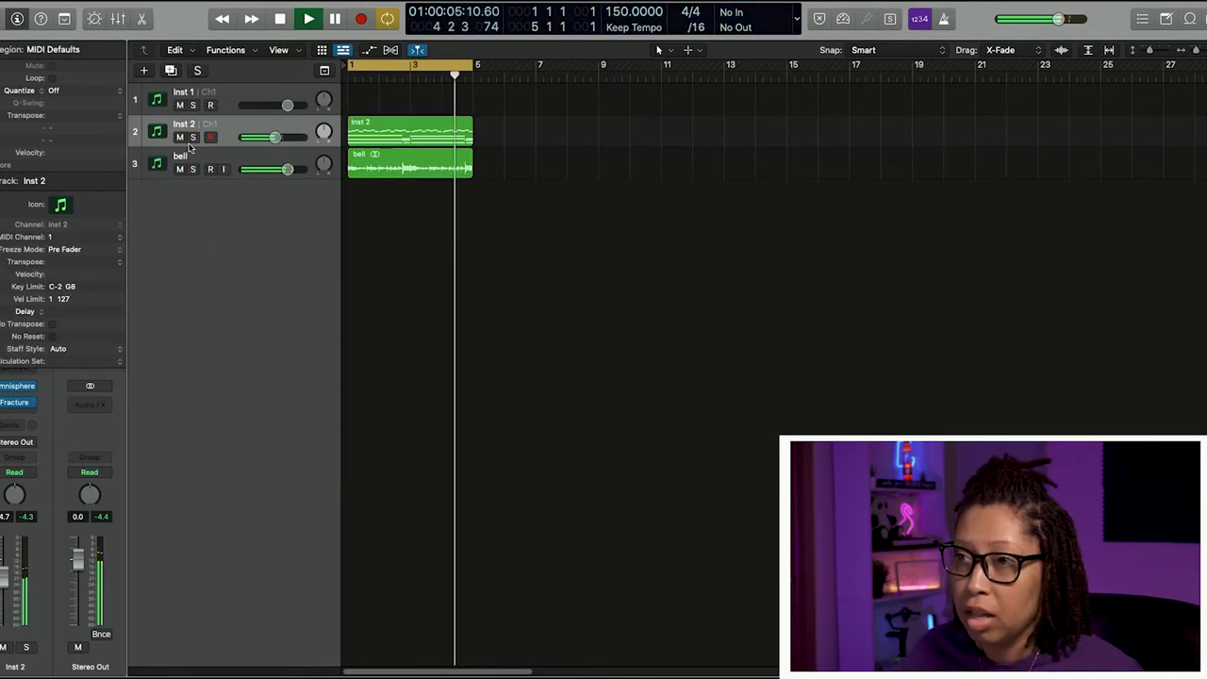
Insert the Sugar Bytes Effectrix effect on the Inst 2 track after Fracture
left_click(217, 128)
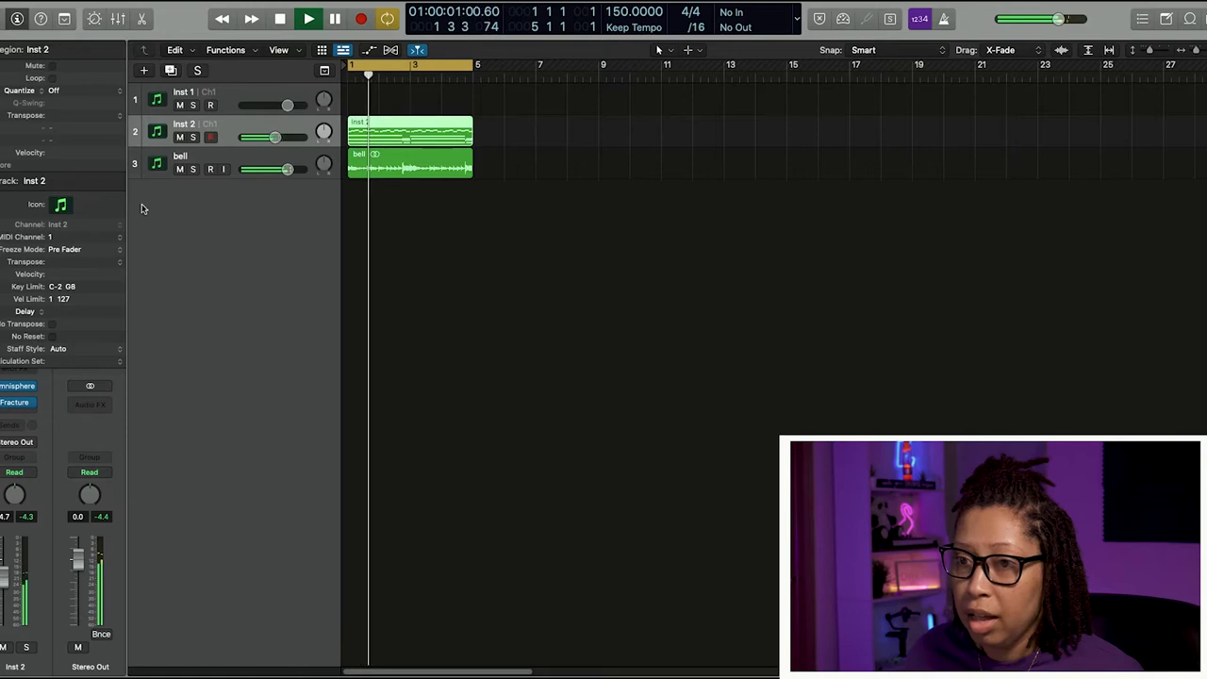
left_click(25, 406)
left_click(147, 282)
left_click(36, 408)
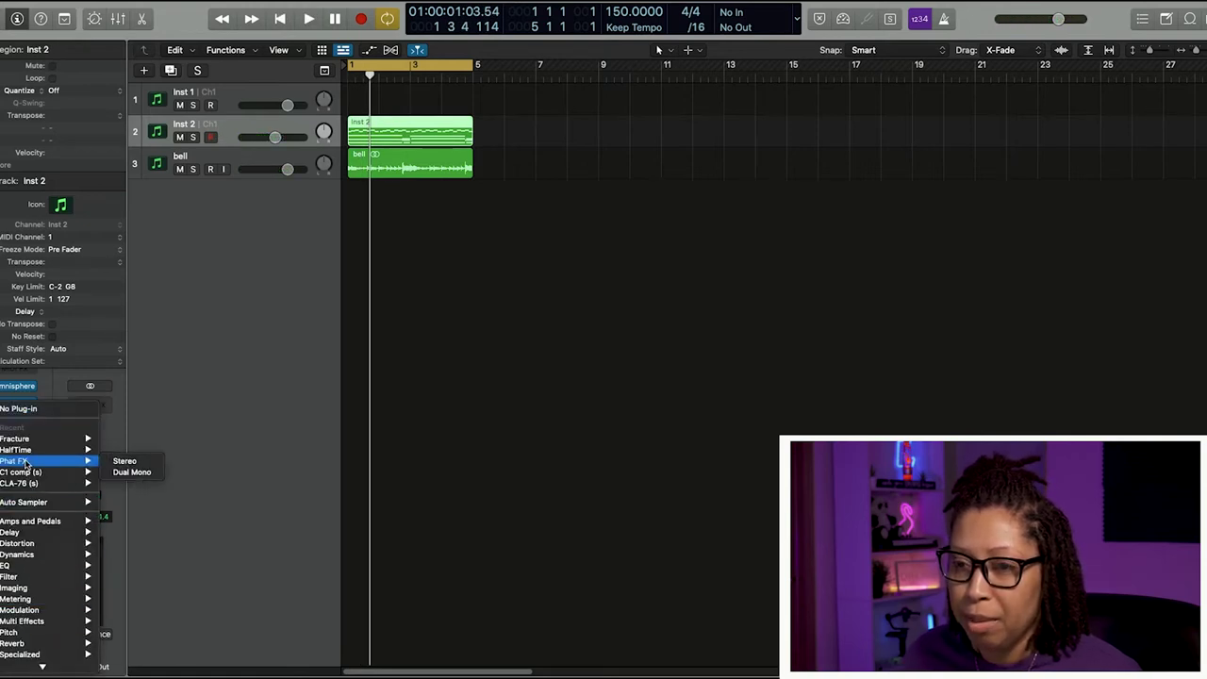
mouse_move(38, 667)
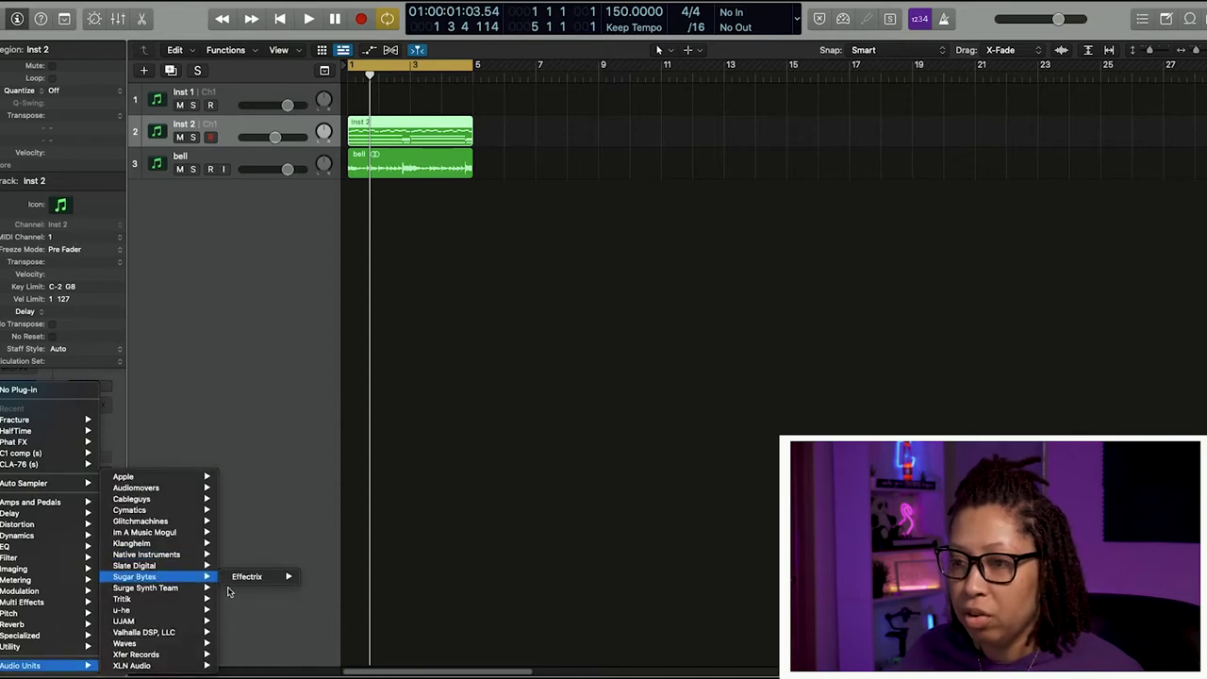
left_click(245, 578)
left_click_drag(581, 161, 568, 170)
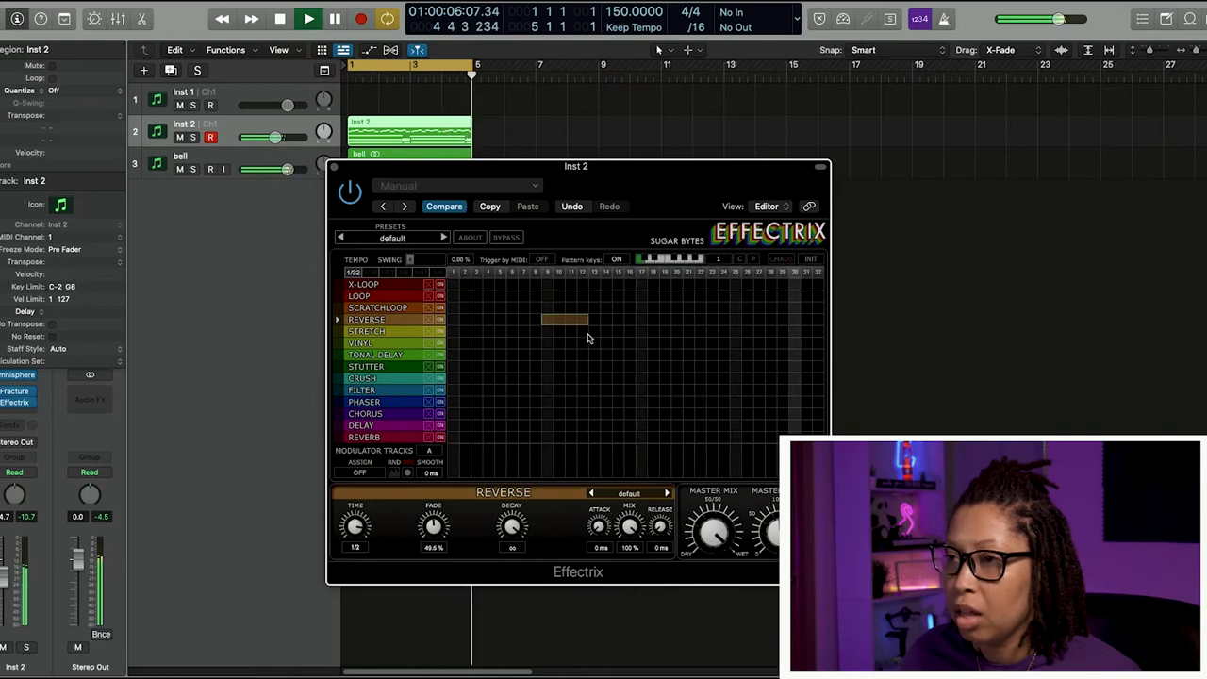
In Effectrix, extend the Reverse block to step 17 and add a Filter block at step 25 and a Phaser block at step 17
left_click_drag(586, 321, 641, 326)
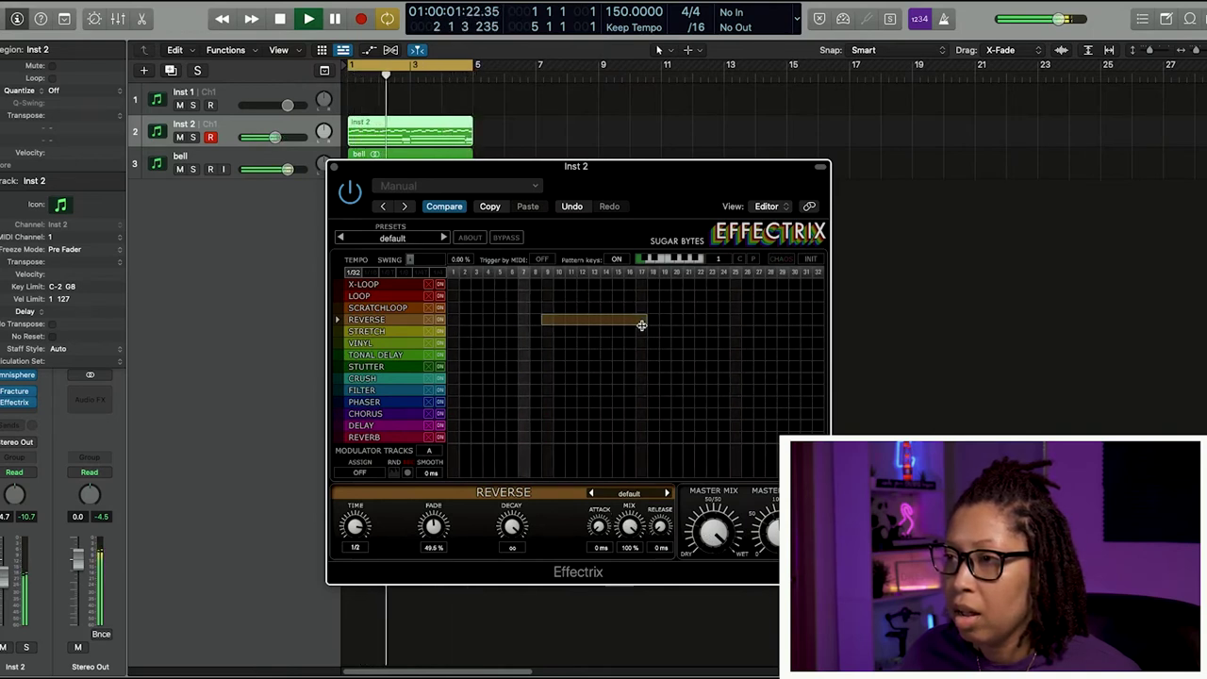
mouse_move(453, 390)
left_mouse_down()
mouse_move(510, 399)
mouse_move(440, 397)
mouse_move(736, 394)
left_mouse_up()
left_click(641, 401)
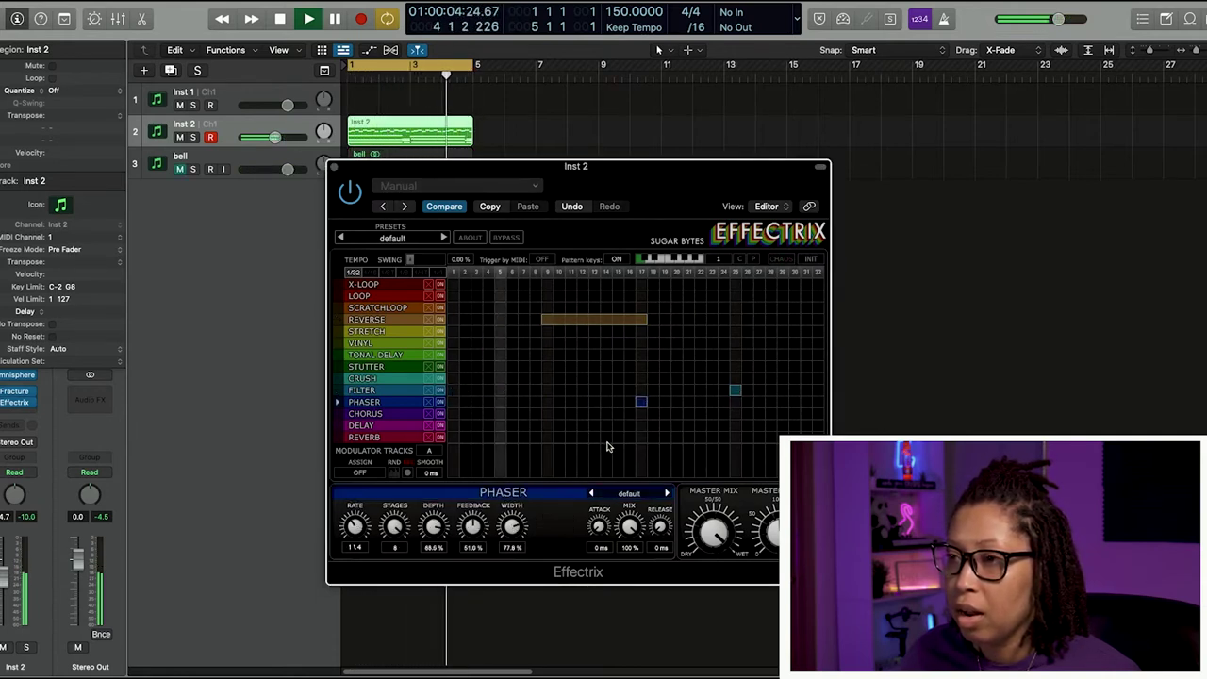
left_click(334, 167)
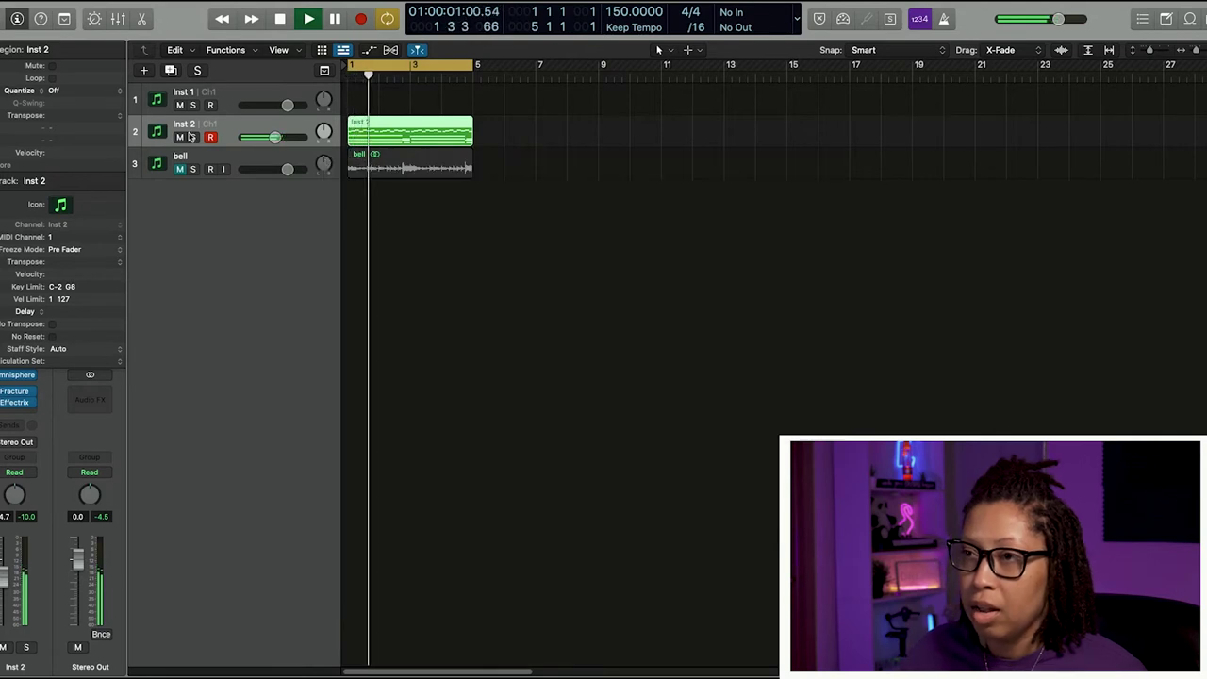
key("space")
Review the Inst 2 notes in the Piano Roll during playback, and return to the arrangement
double_click(394, 132)
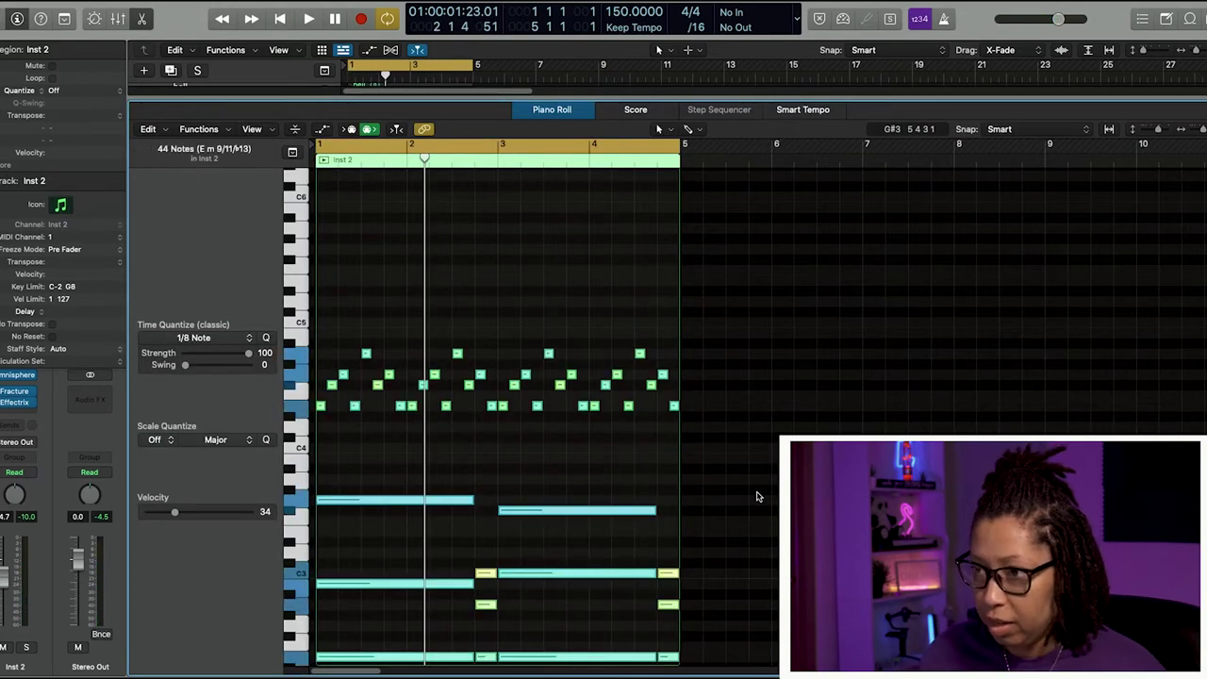
scroll(757, 496, "up", 3)
key("space")
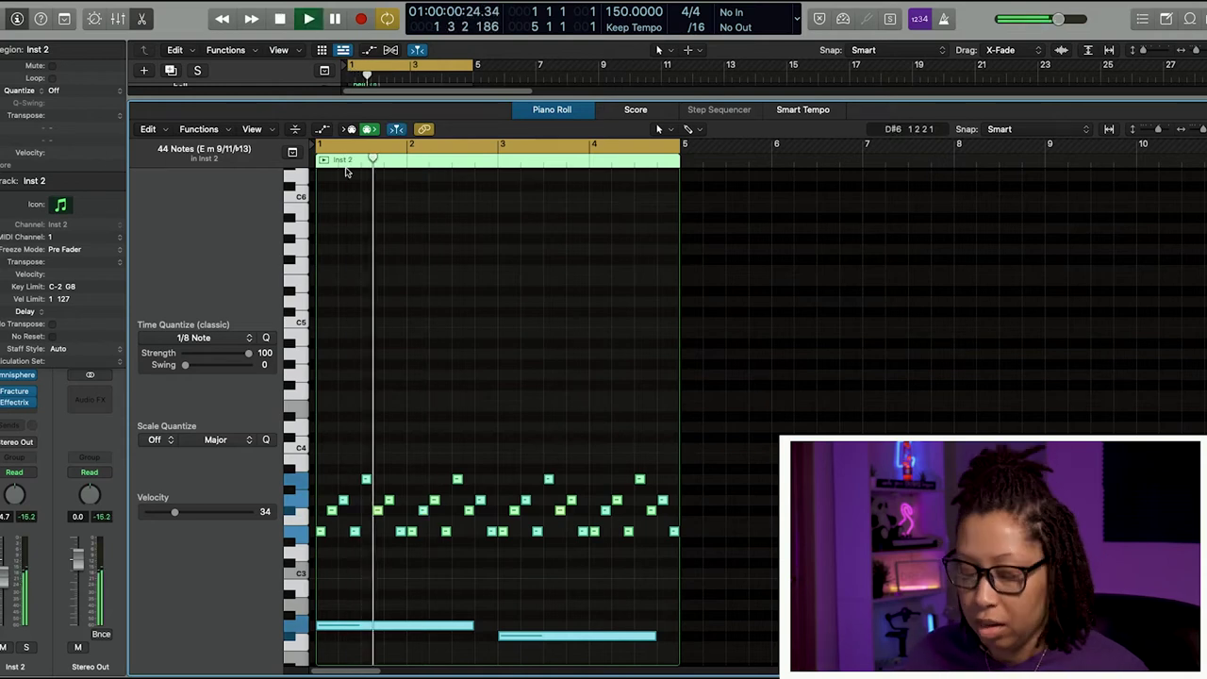
key("x")
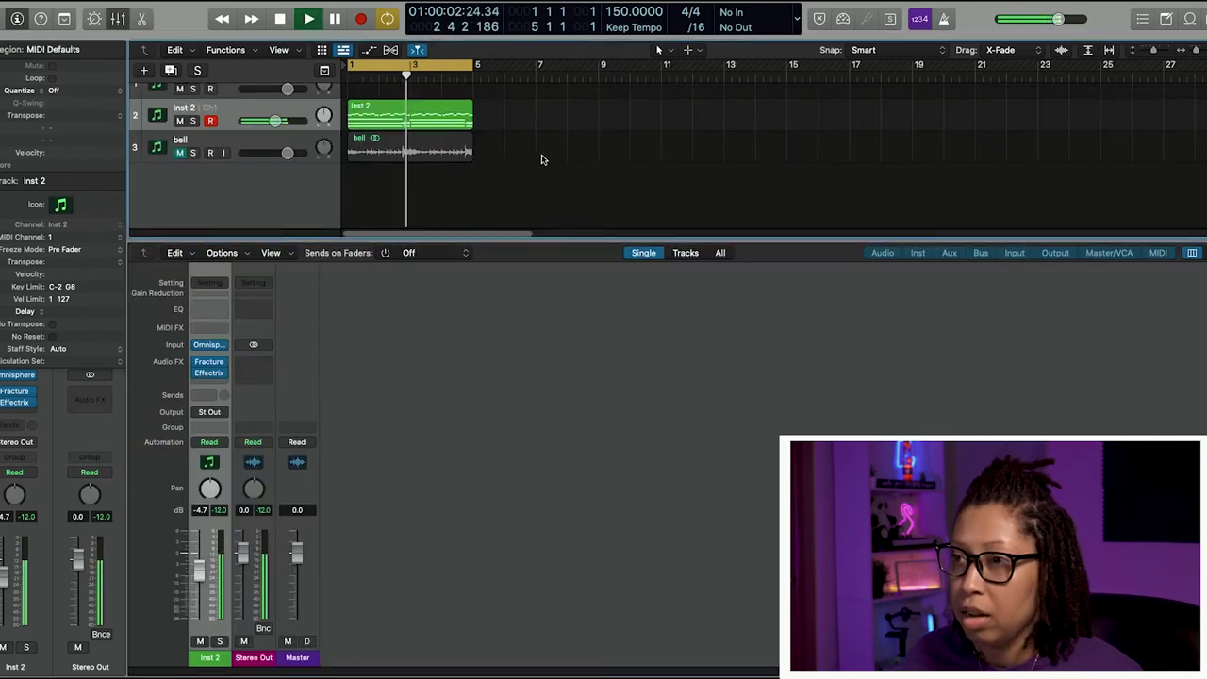
key("x")
key("space")
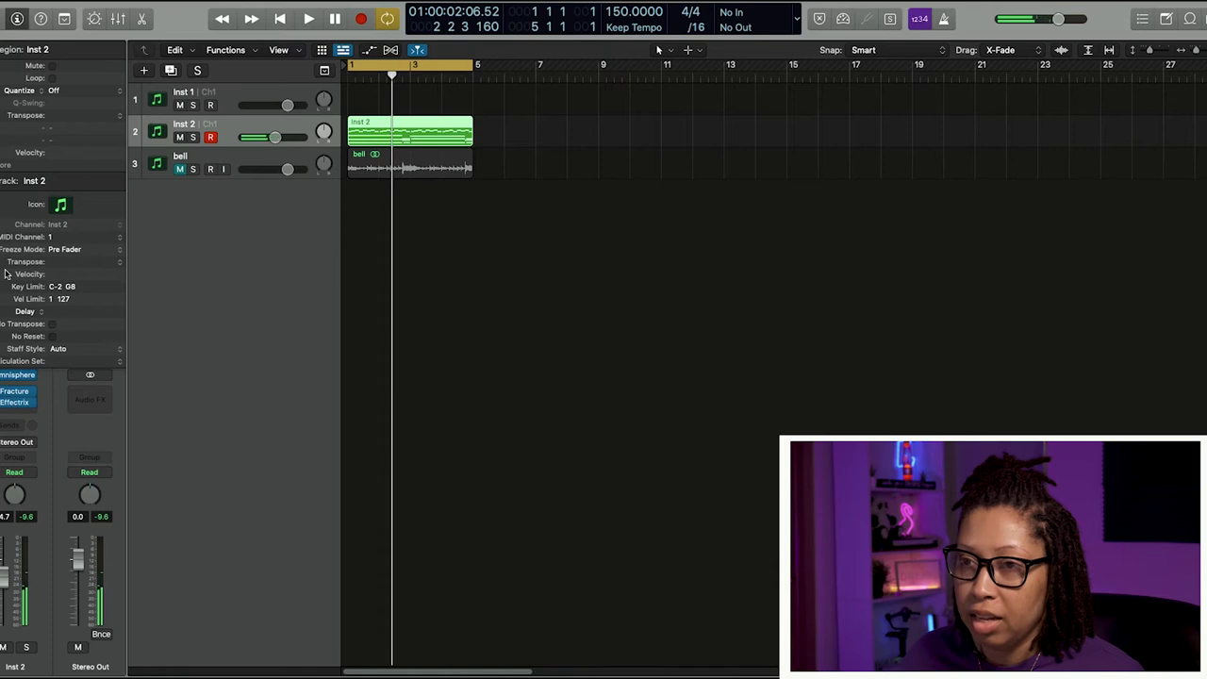
Apply low-cut filtering with Channel EQ on both the Inst 2 track and the bell track
left_click(1, 49)
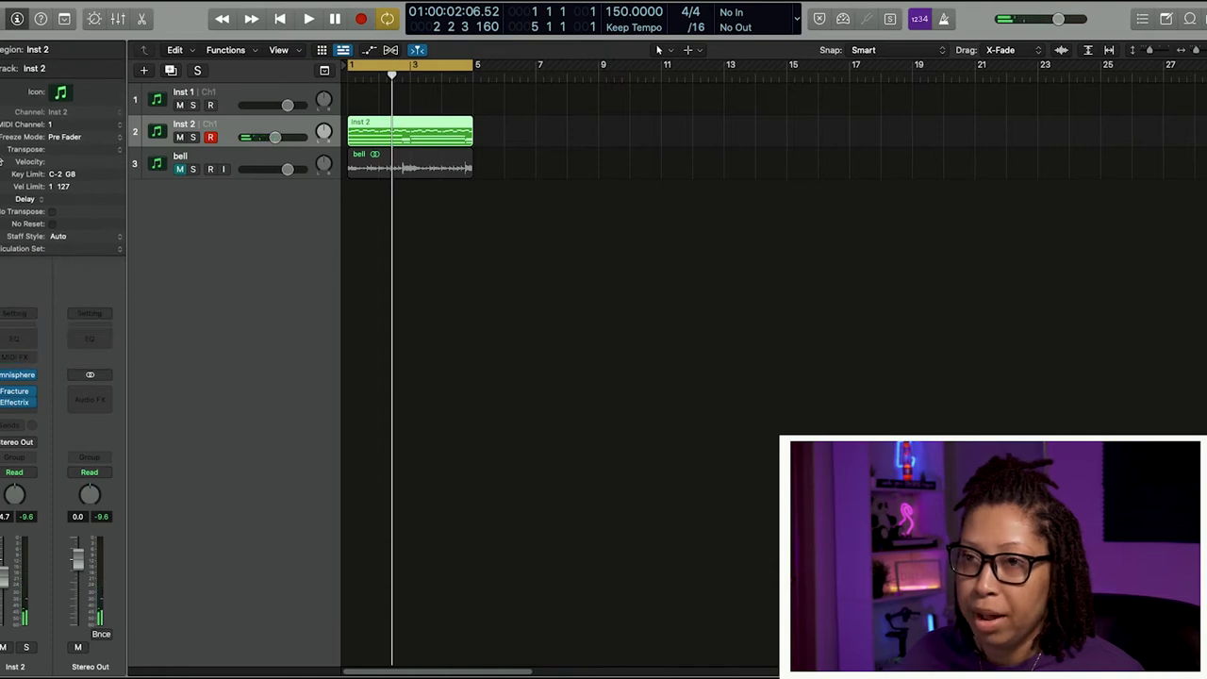
left_click(17, 342)
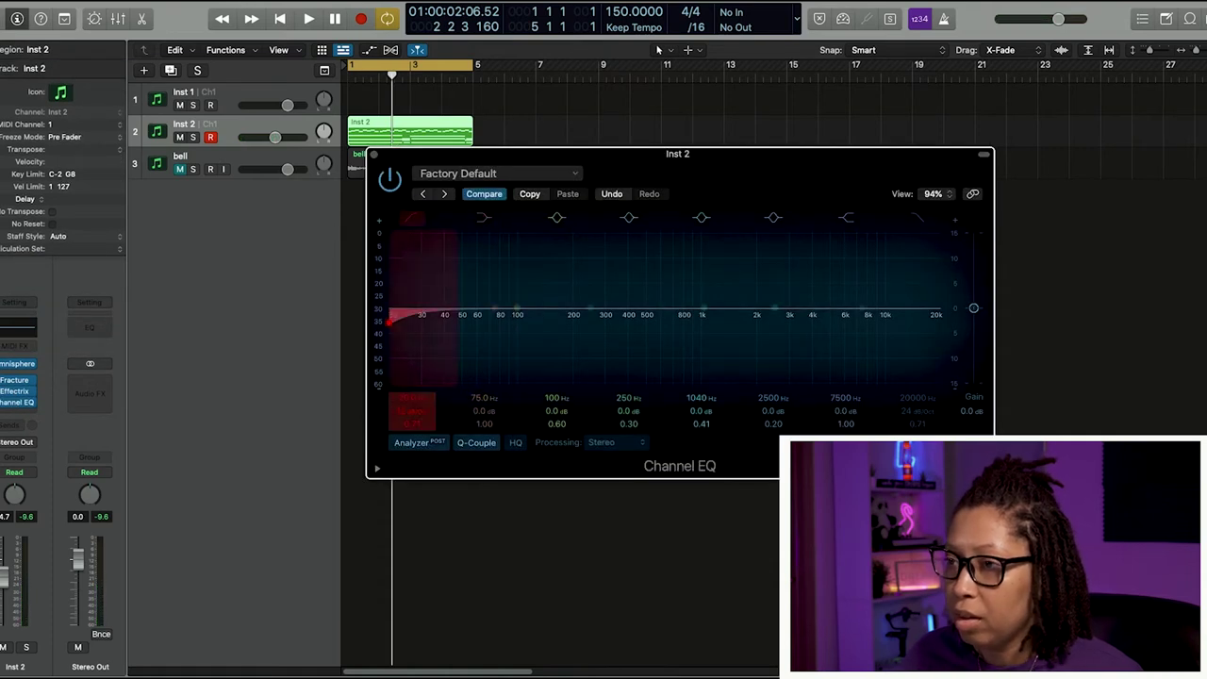
left_click_drag(407, 416, 406, 382)
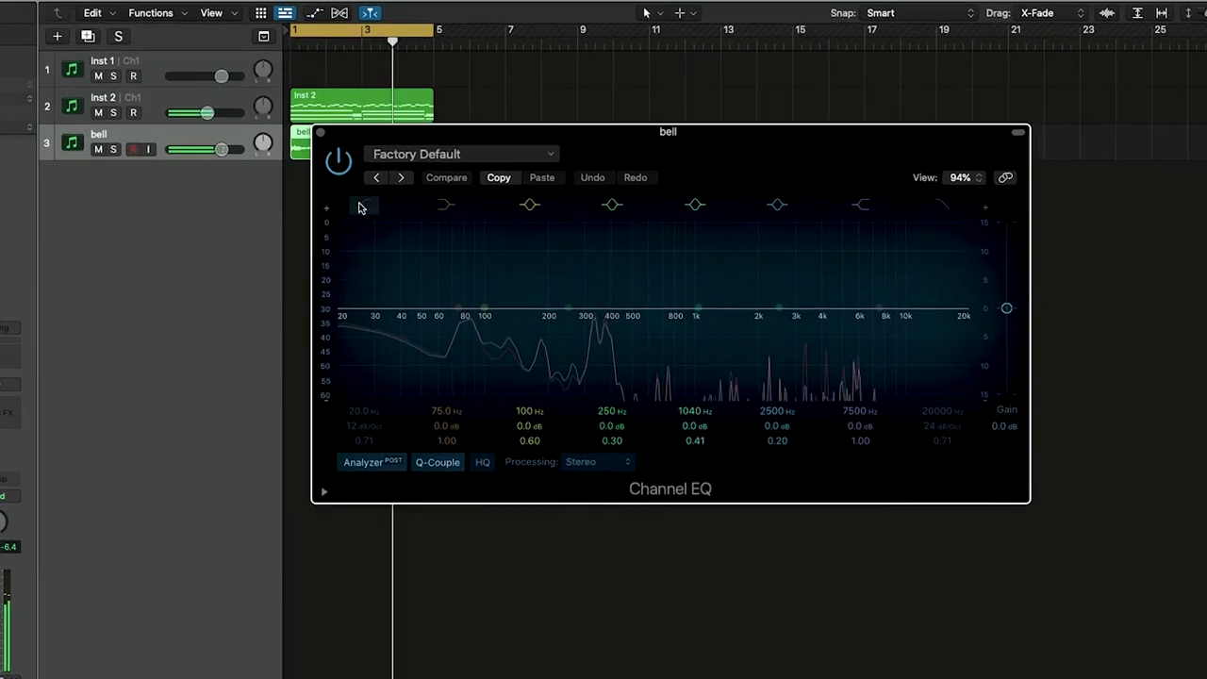
left_click(380, 209)
left_click_drag(372, 422, 308, 366)
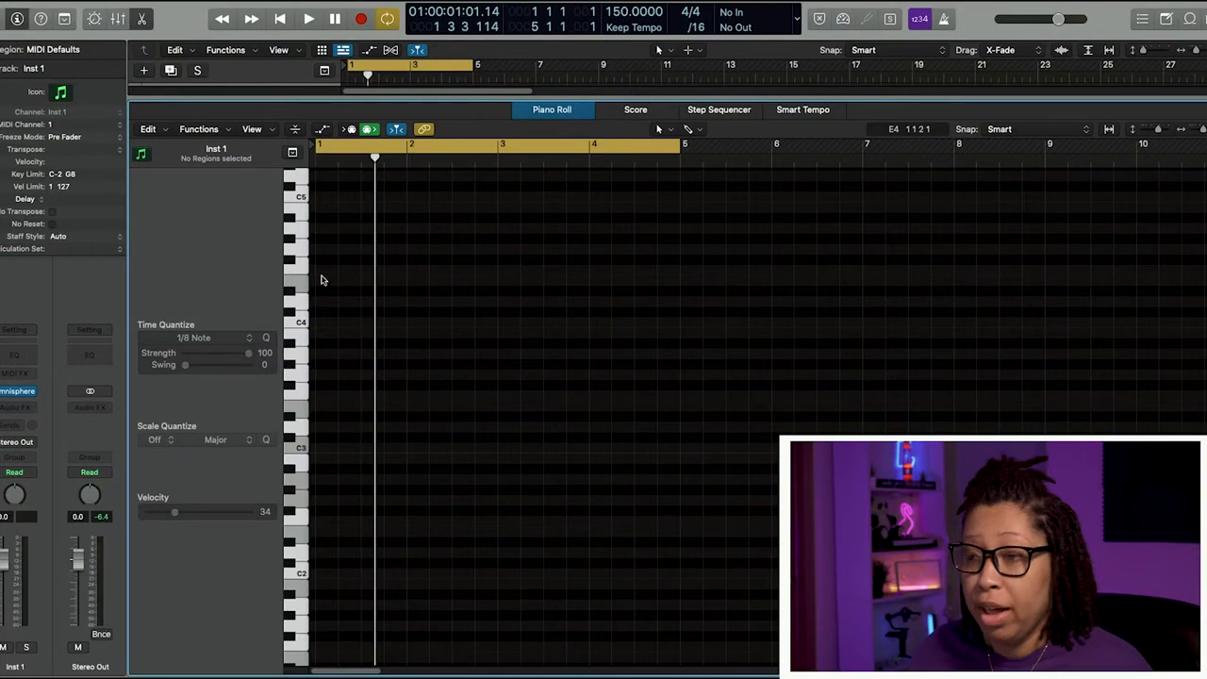
Draw an E minor chord of E3, B3 and G4 on Inst 1, each note two bars long from bar 1
key("Return")
left_click(335, 408, "super")
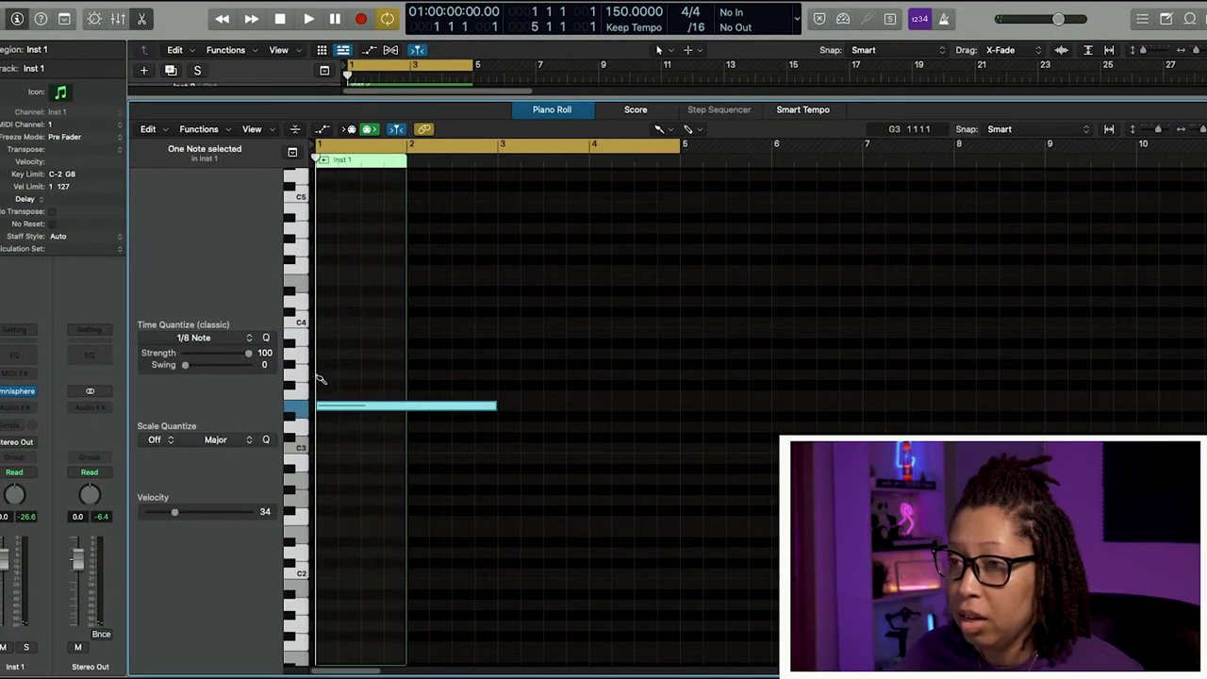
key("t")
key("t")
left_click_drag(359, 408, 355, 351)
left_click_drag(357, 343, 359, 332)
left_click(366, 376)
key("alt+shift+Up")
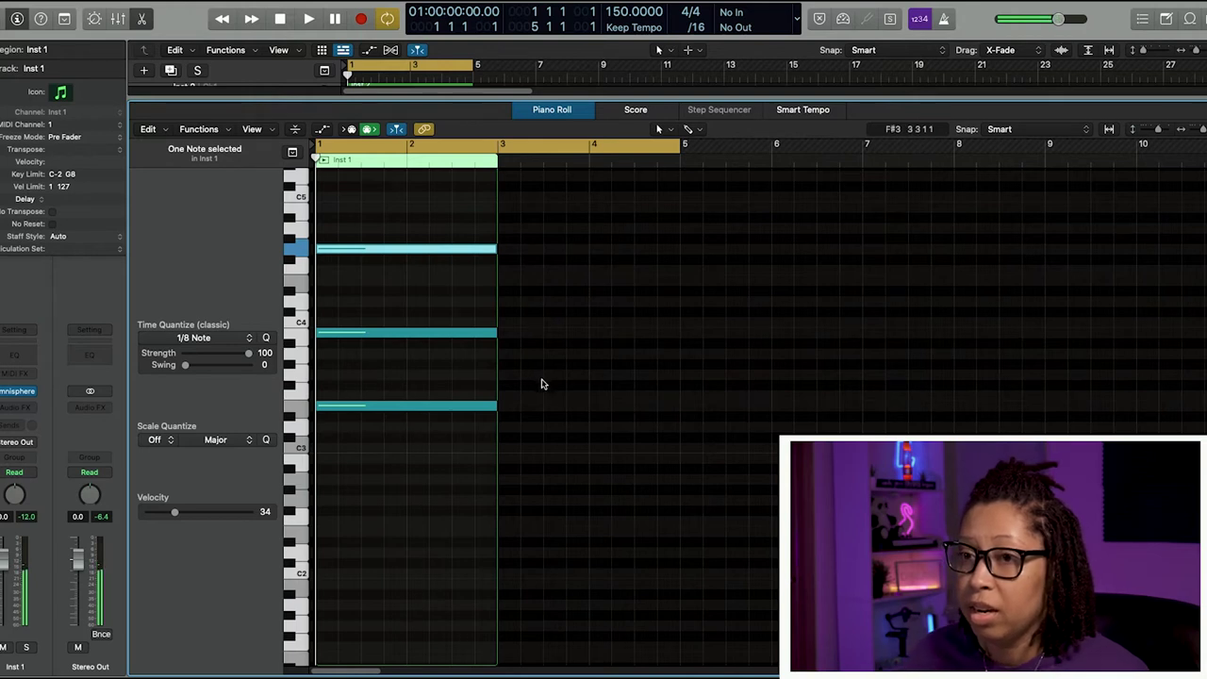
Lower the top note of the bar 3 chord to F#5, raise its middle note to C5, and play it back
key("space")
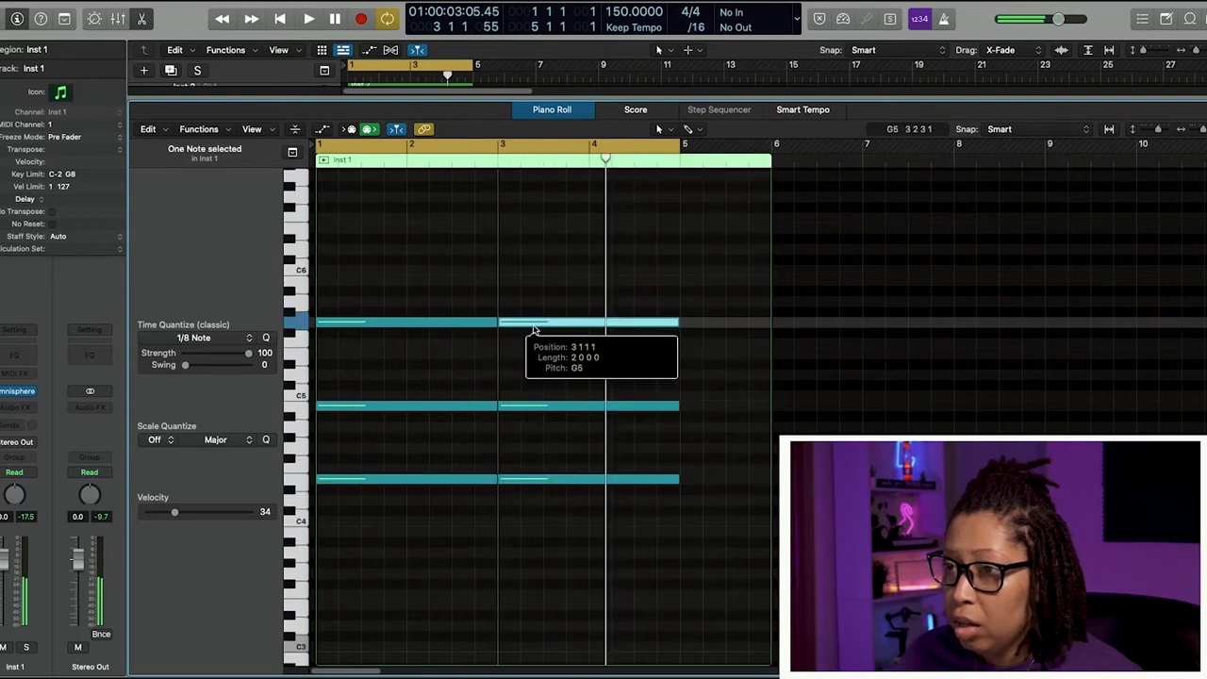
left_click_drag(512, 323, 533, 342)
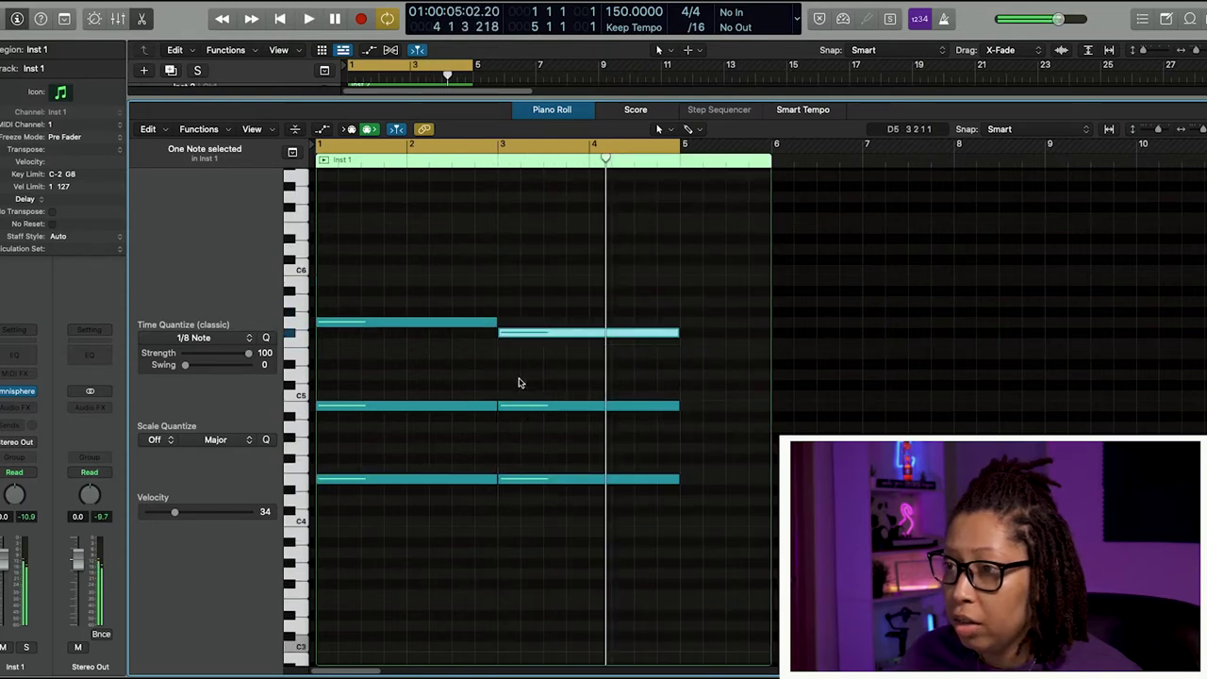
left_click_drag(517, 412, 518, 398)
left_click(517, 482)
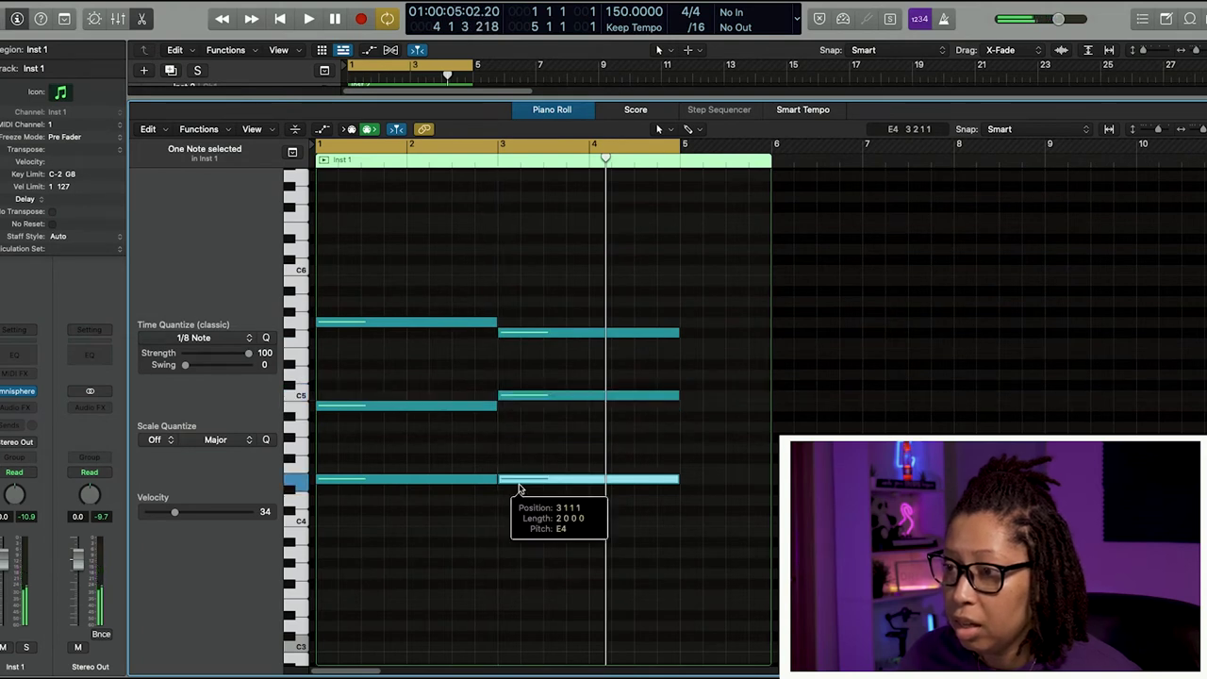
left_click(912, 319)
key("space")
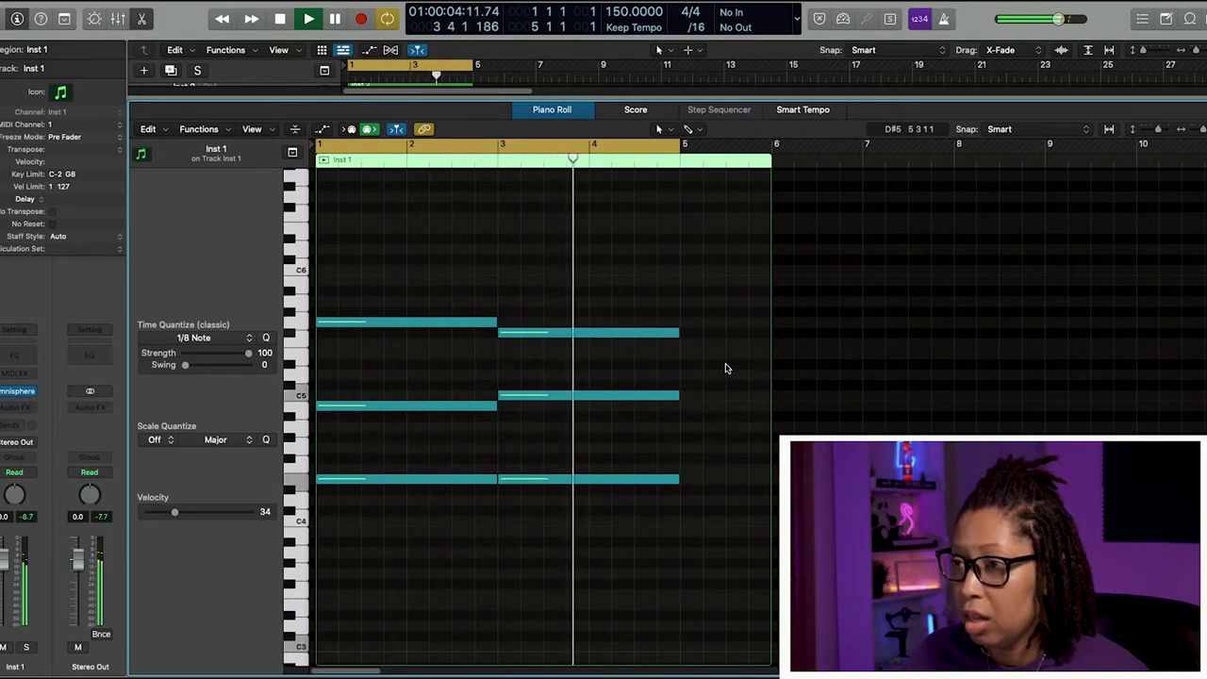
Show the mixer, open Omnisphere on the Inst 1 track and select the Giant Indonesian Bell patch
key("x")
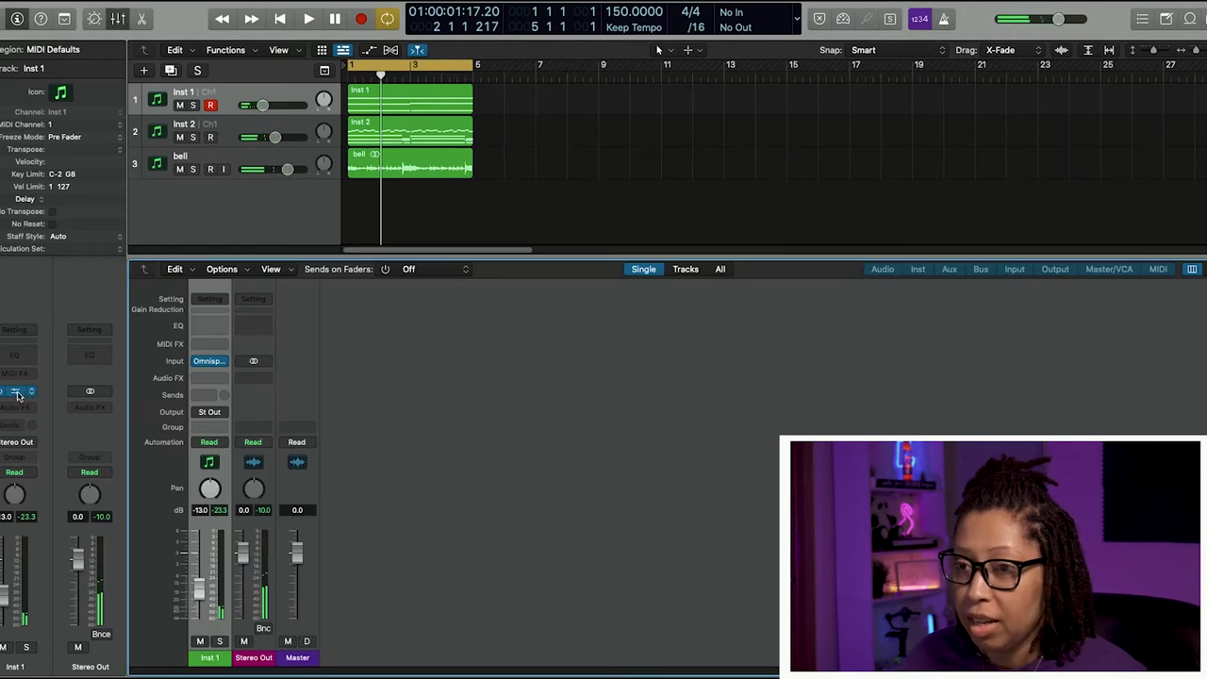
left_click(17, 392)
left_click(396, 607)
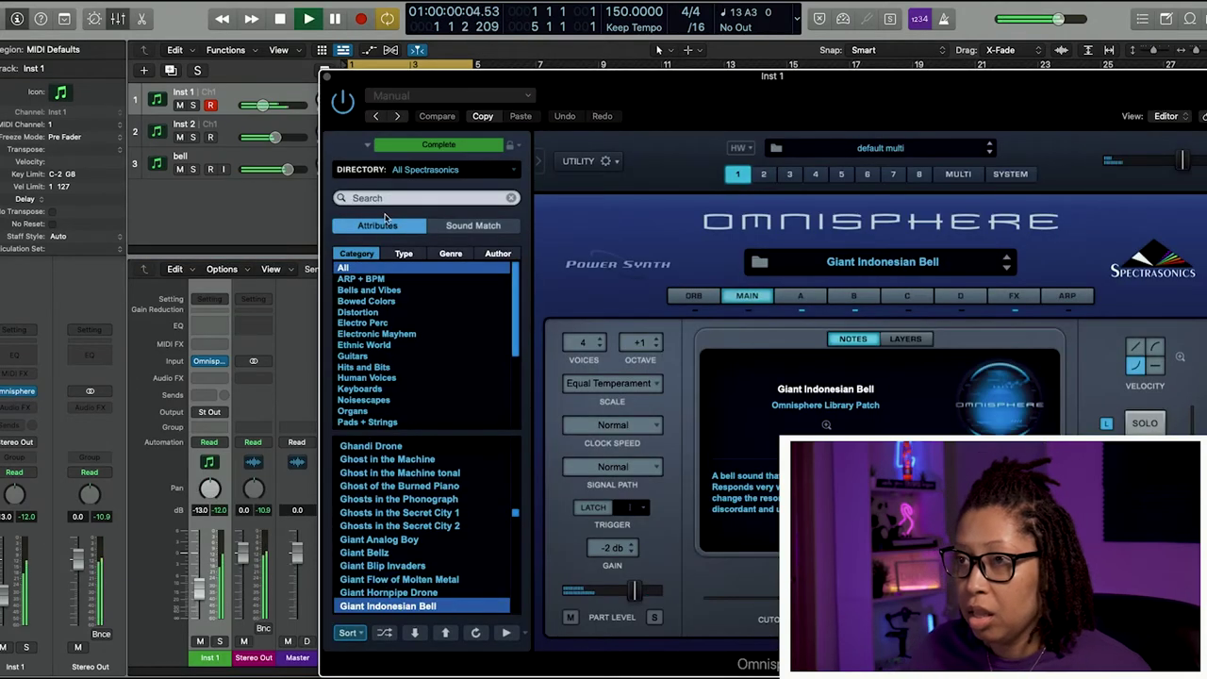
left_click_drag(436, 81, 632, 81)
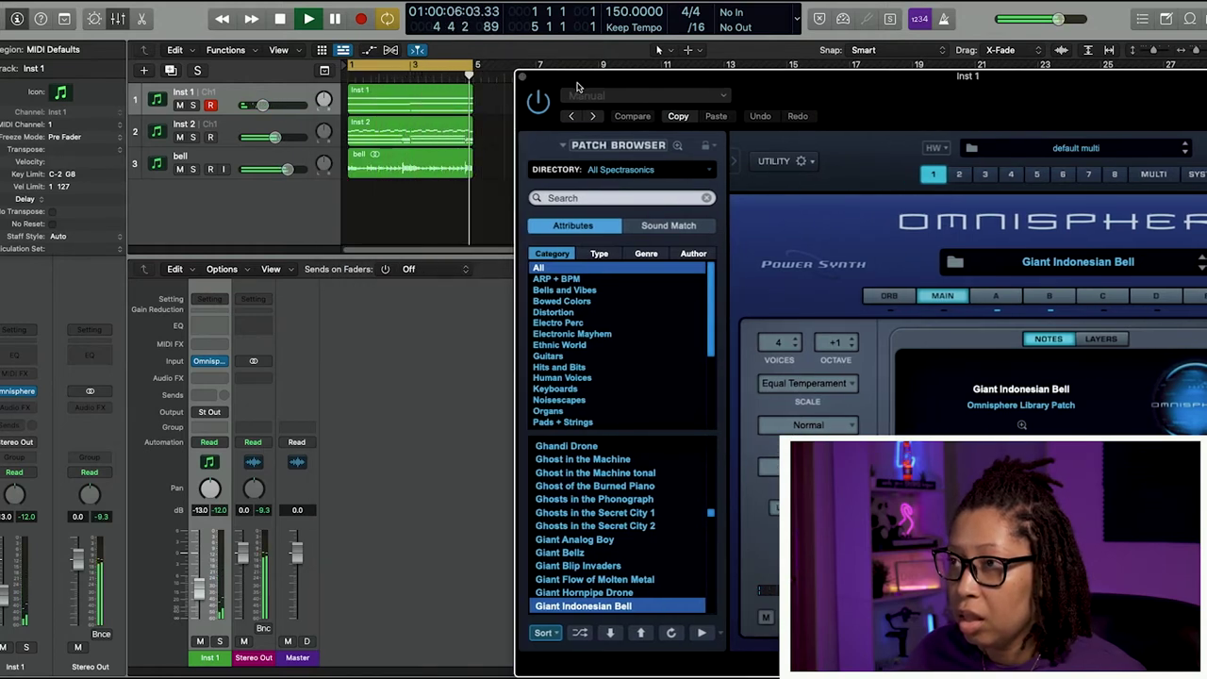
left_click_drag(524, 80, 371, 80)
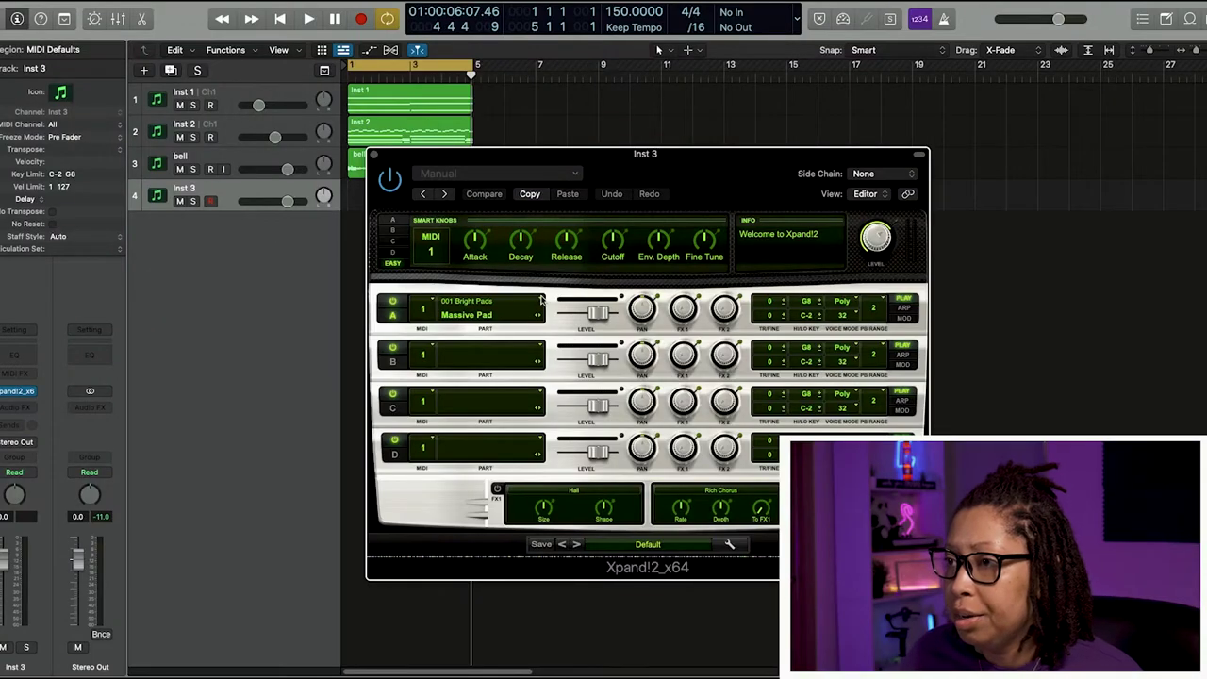
Load the Bigger Legato Strings+ sound from the 014 Strings category into part A of Xpand!2 on Inst 3
left_click(542, 300)
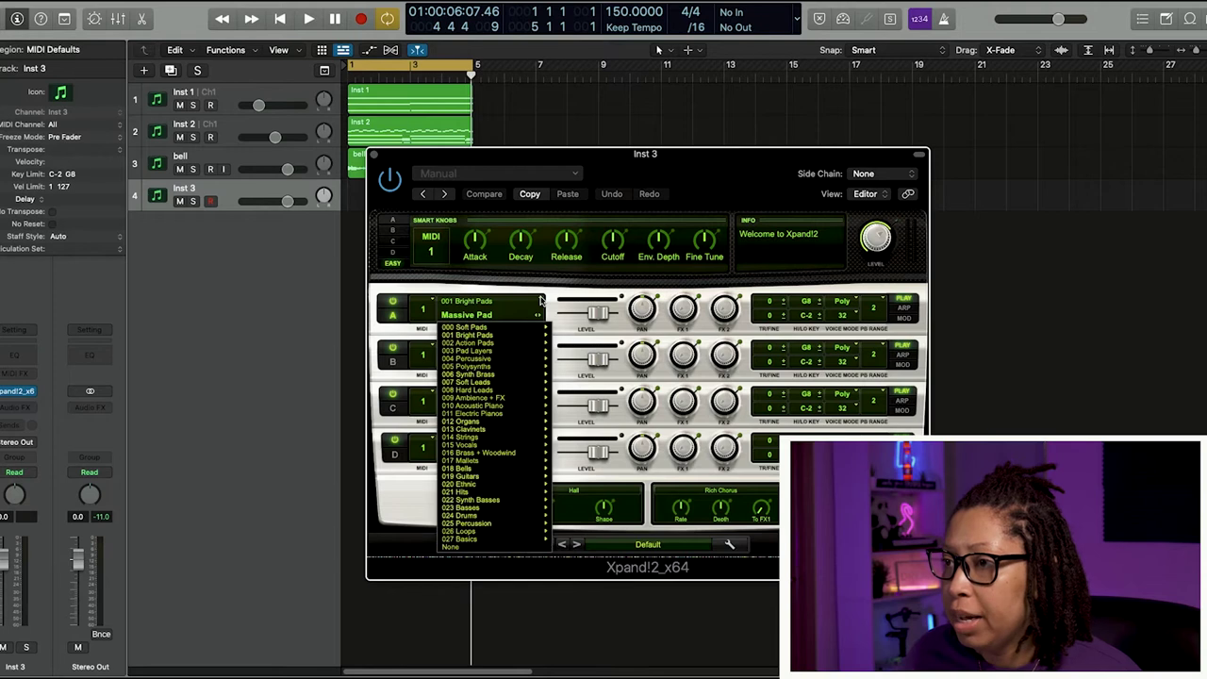
mouse_move(496, 510)
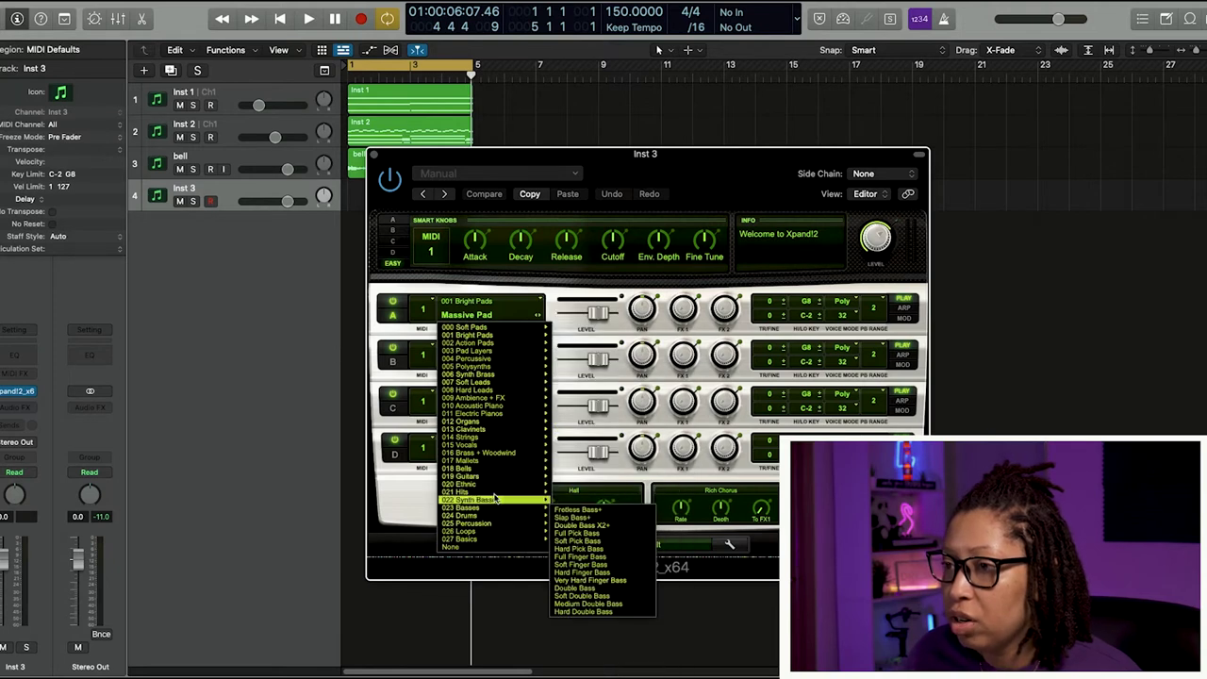
mouse_move(491, 445)
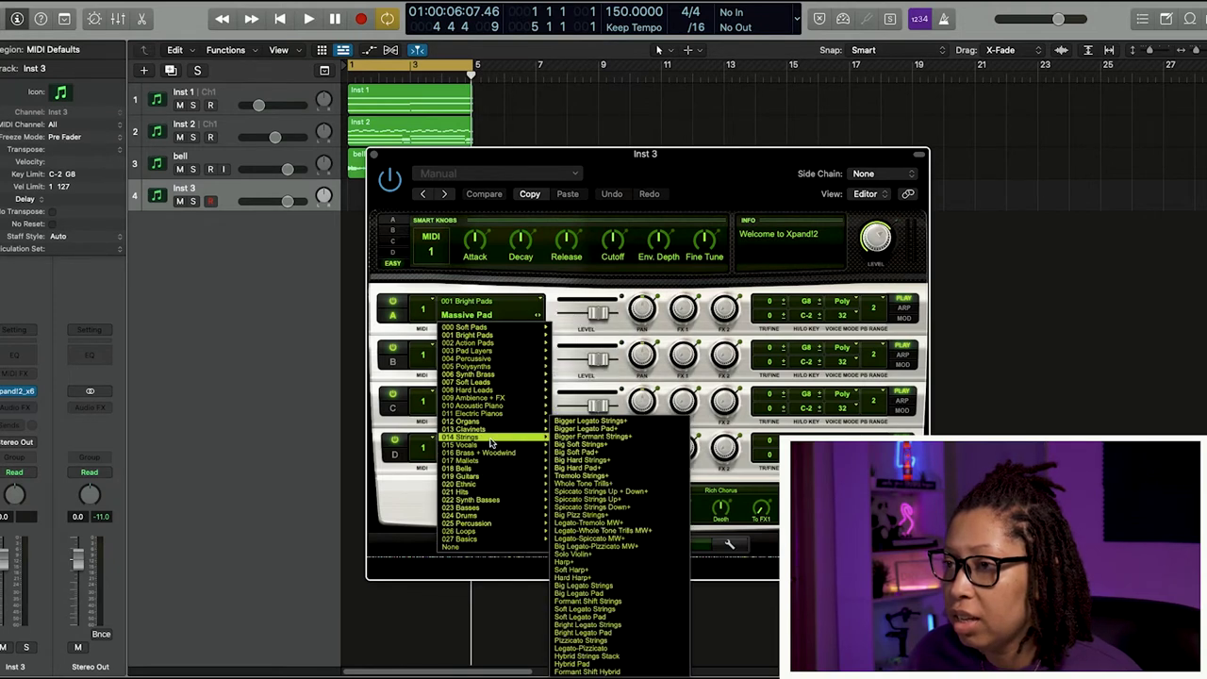
left_click(589, 427)
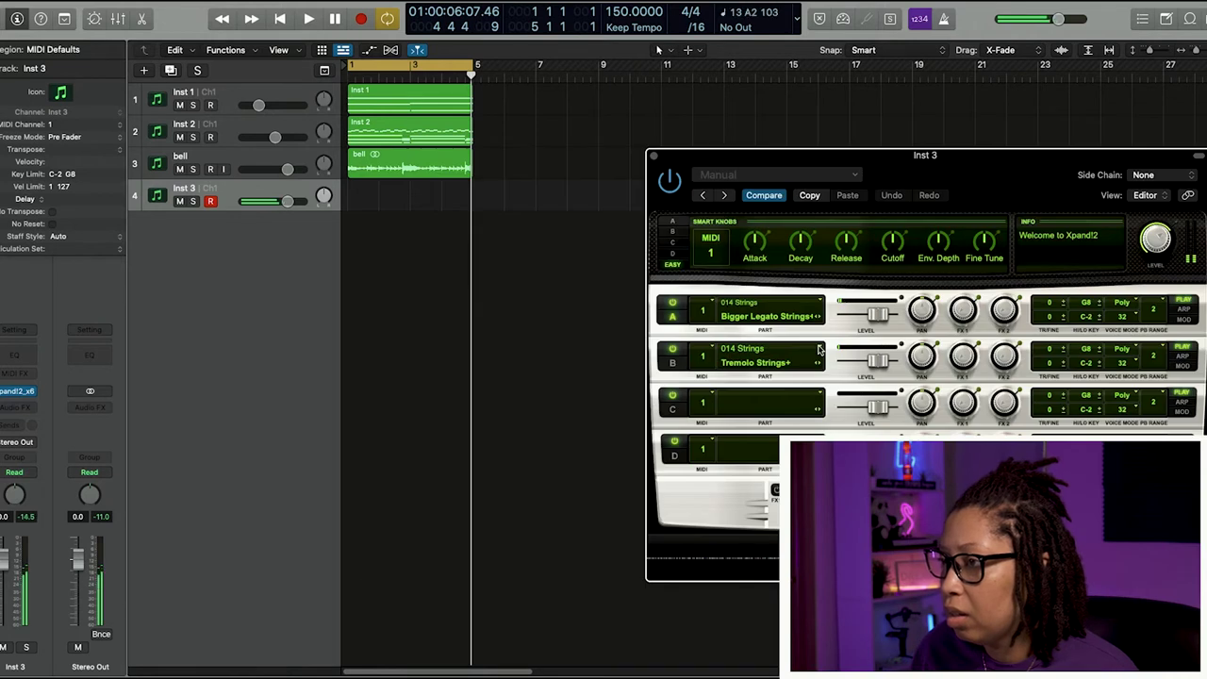
Play the beat with the Xpand!2 string layers, close the instrument window and show the Inst 3 piano roll from bar 1
key("space")
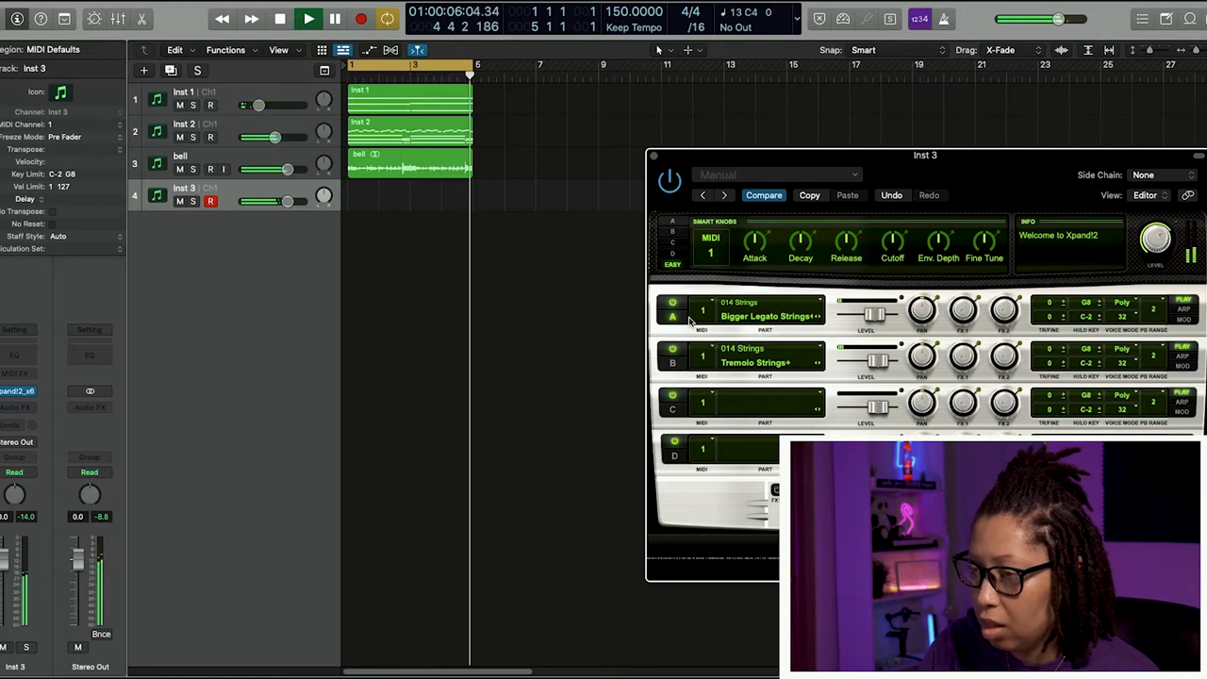
key("super+w")
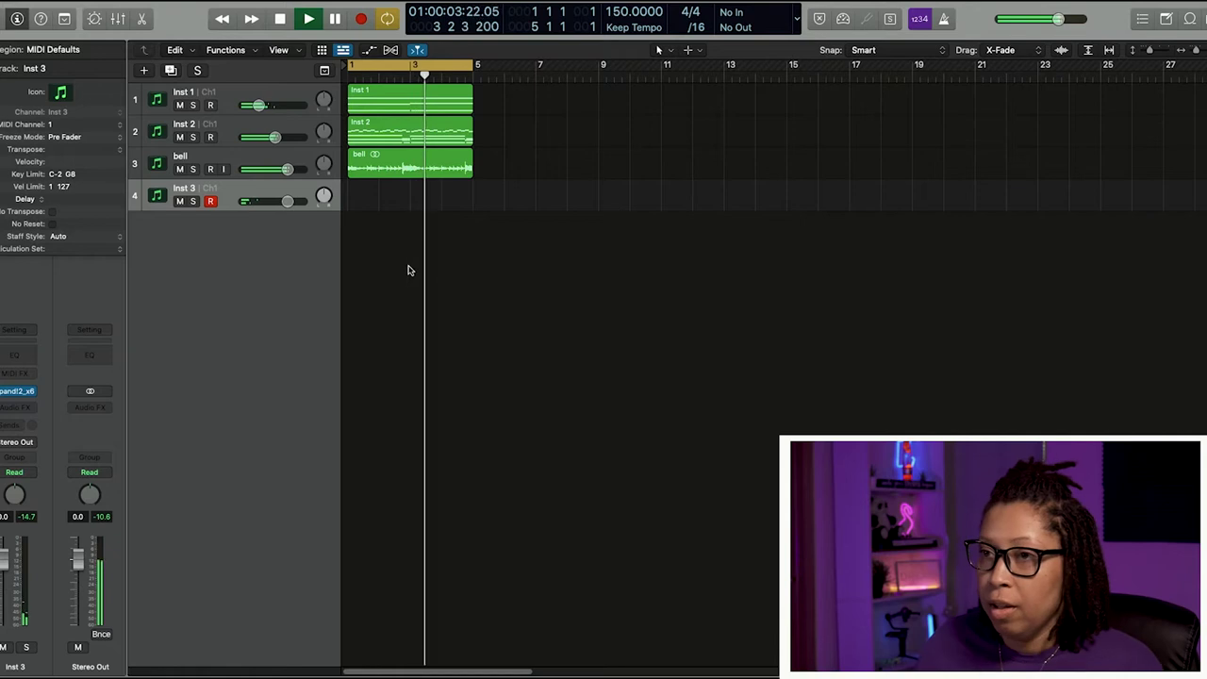
key("p")
key("space")
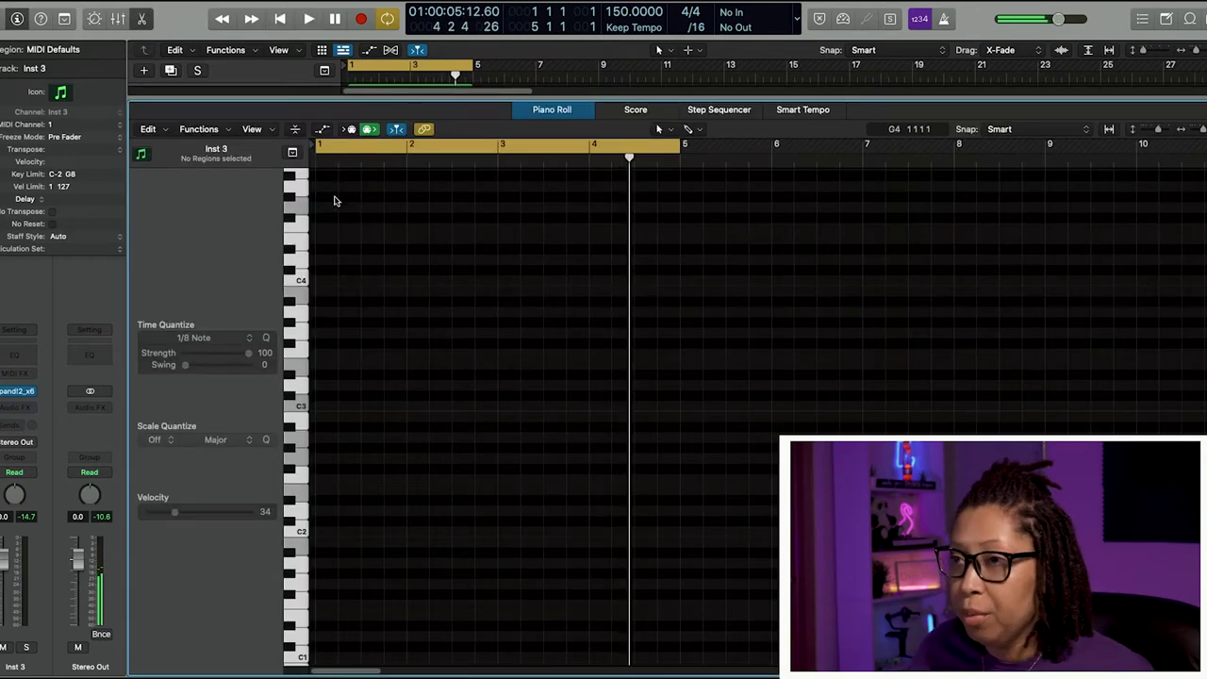
key("Return")
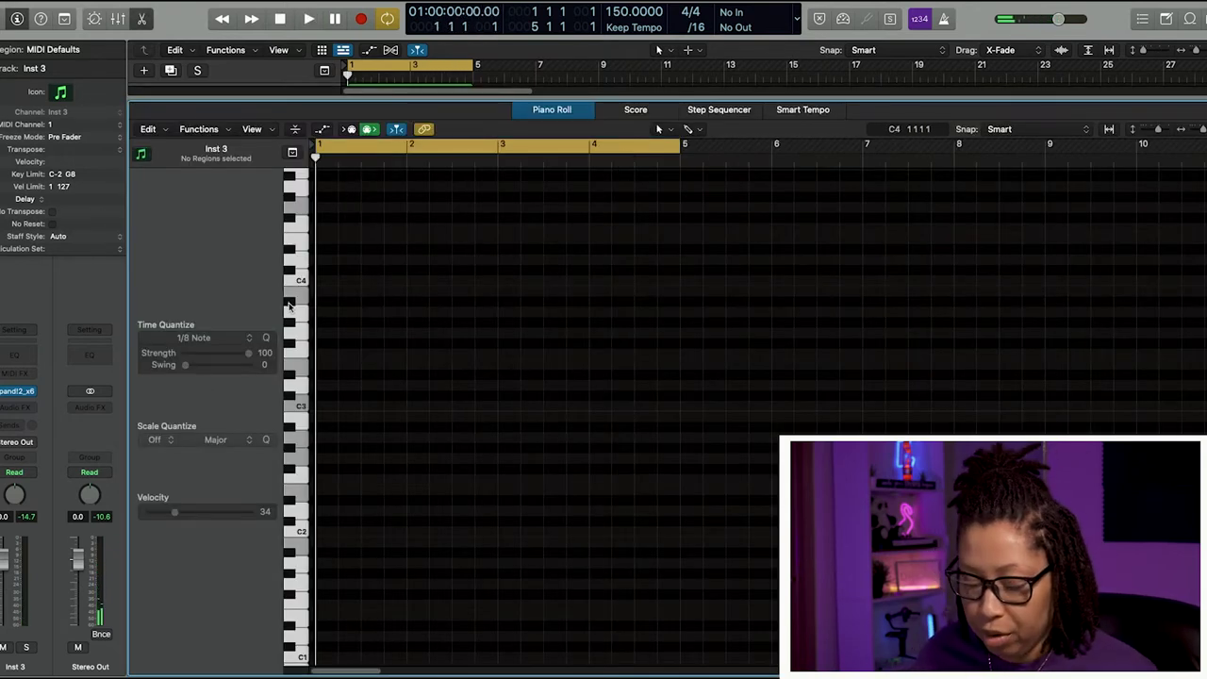
Draw E3 from bar 1 and F#3 from beat 3 of bar 2 on Inst 3, each six beats long, and play them back
key("t")
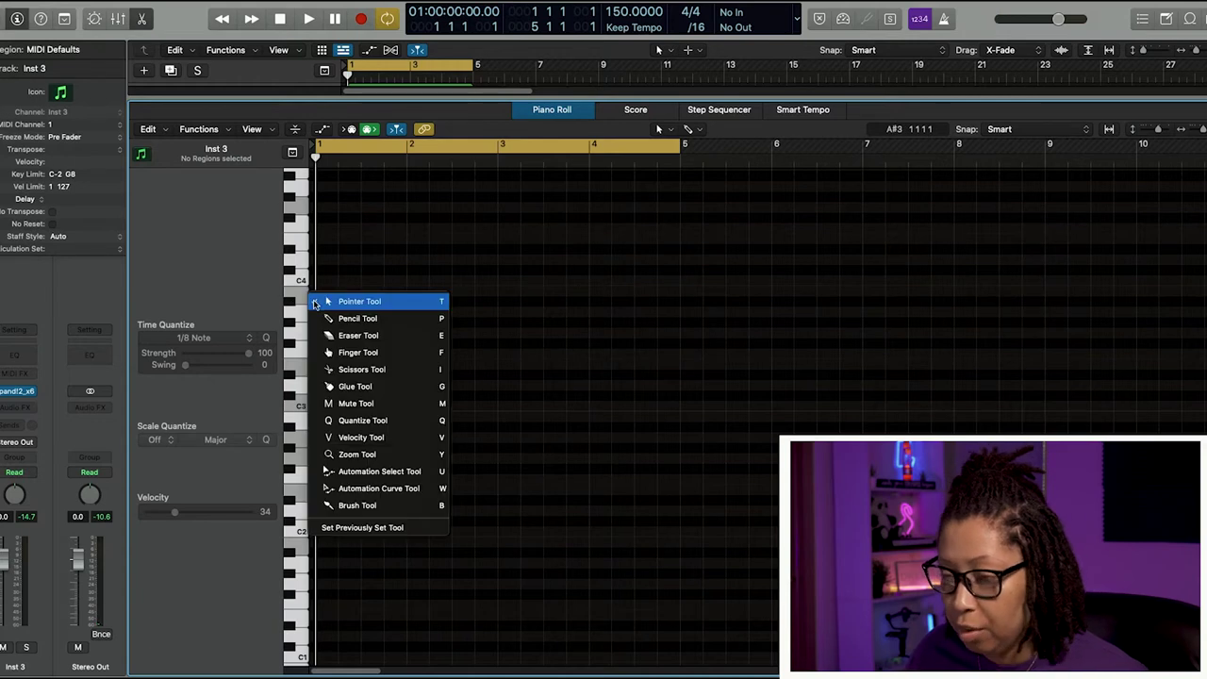
key("p")
left_click(321, 367)
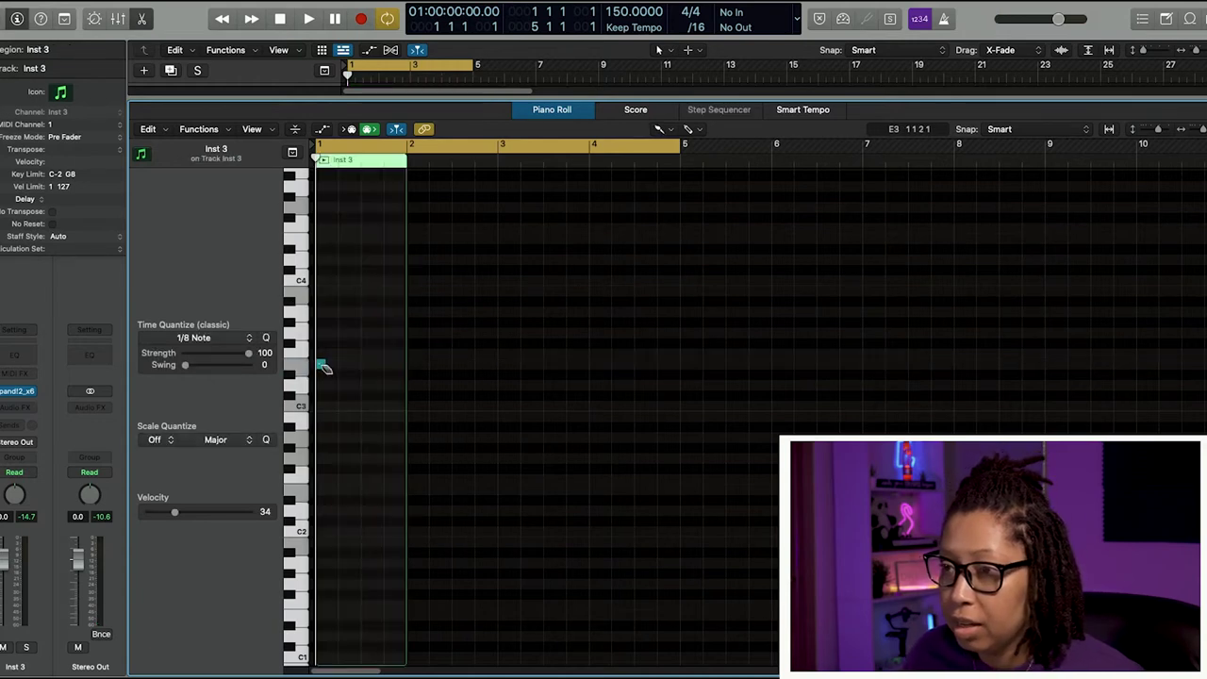
mouse_move(324, 364)
left_mouse_down()
mouse_move(509, 388)
mouse_move(500, 392)
left_mouse_up()
key("space")
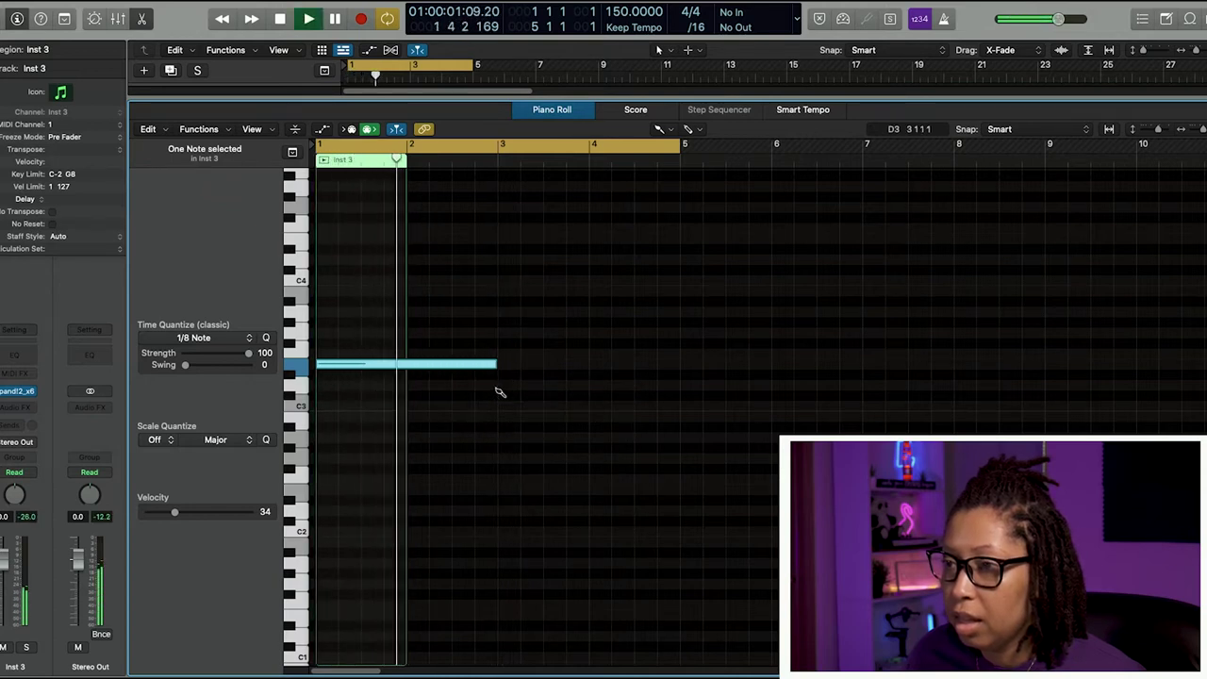
left_click_drag(351, 368, 490, 354)
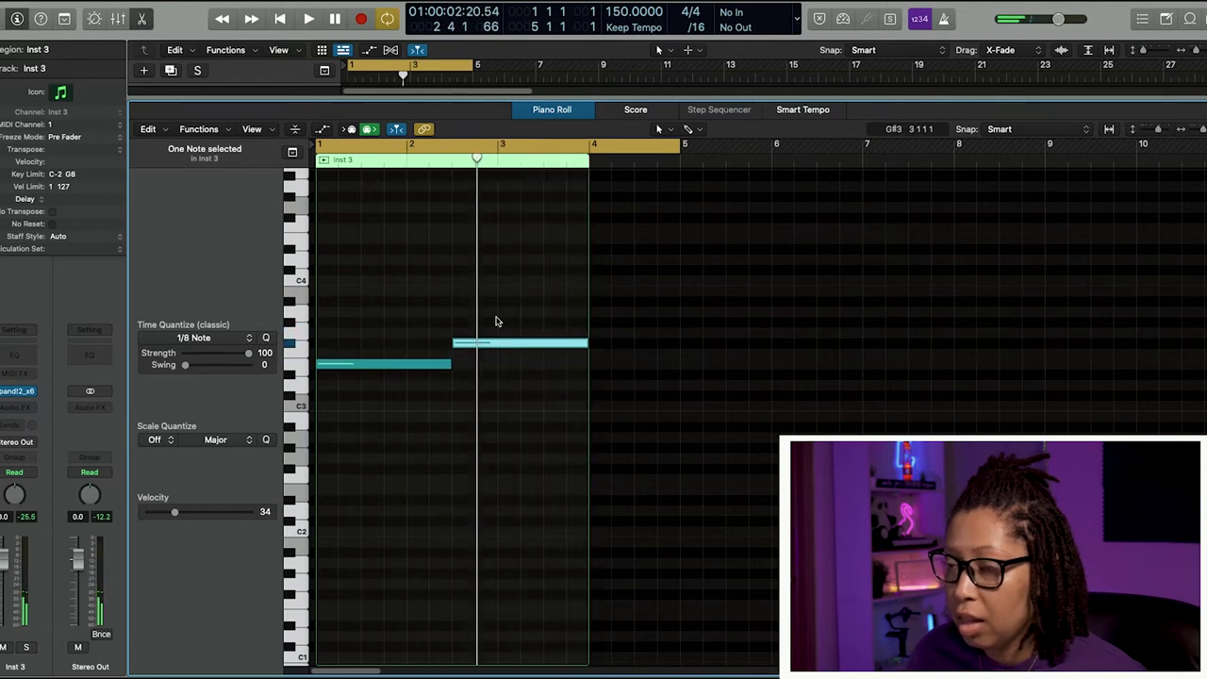
key("space")
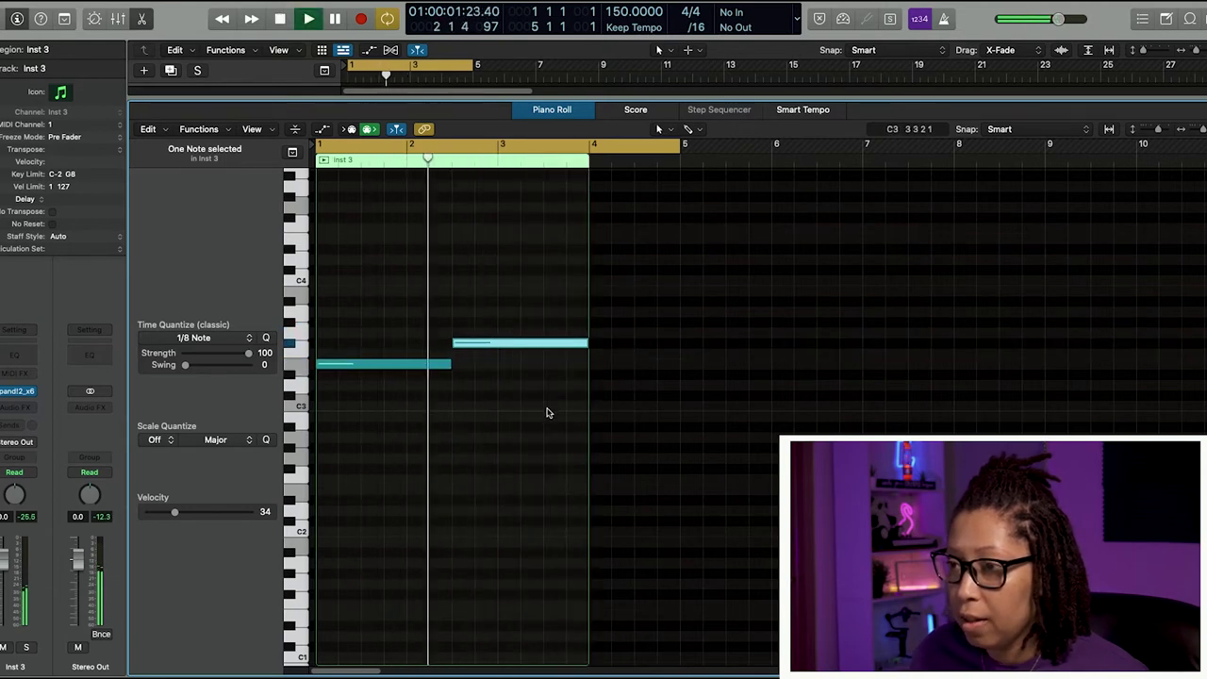
Transpose both Inst 3 notes up one octave and set their velocity to 90, checking the result in playback
left_click(542, 407)
key("super+a")
key("alt+shift+Up")
key("space")
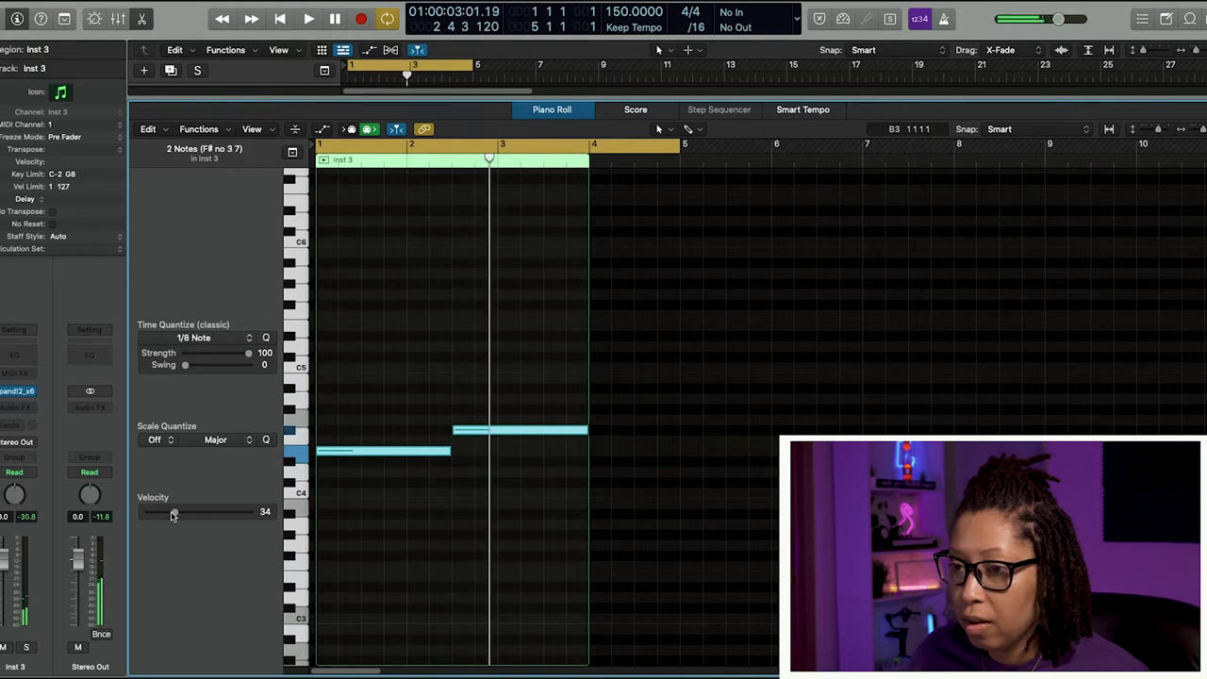
key("space")
left_click(489, 492)
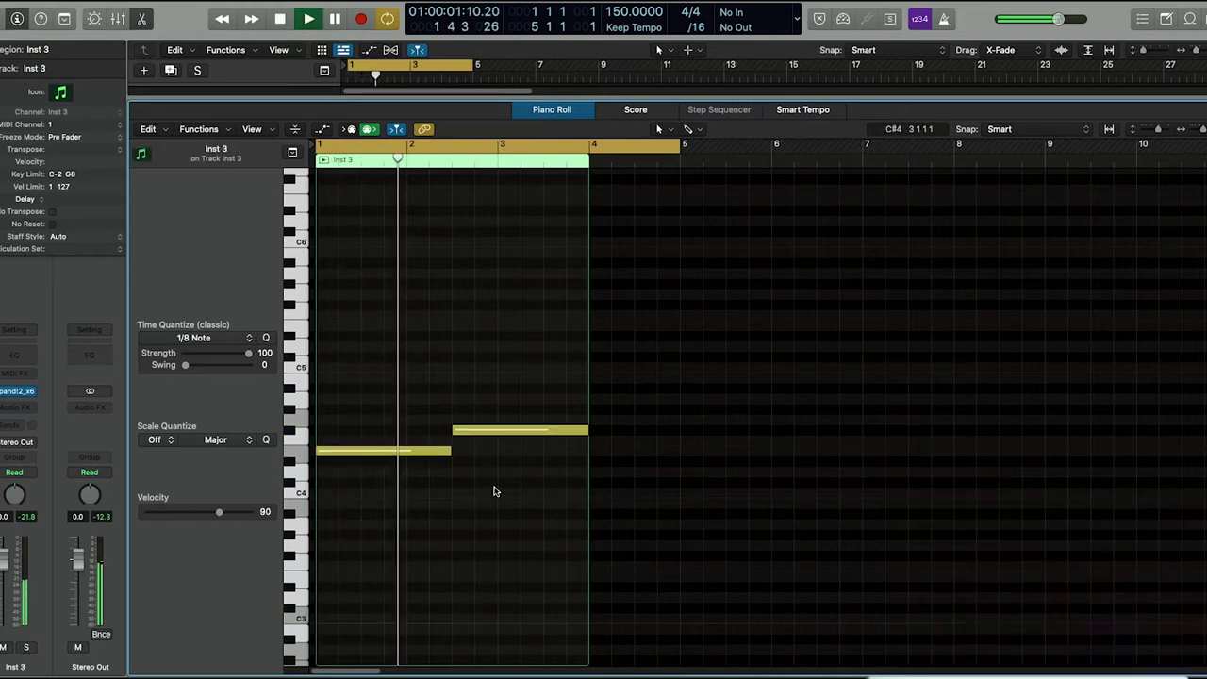
key("space")
Shorten the F#4 note to one beat and add a one-beat G4 on beat 4 of bar 2
left_click_drag(590, 431, 478, 440)
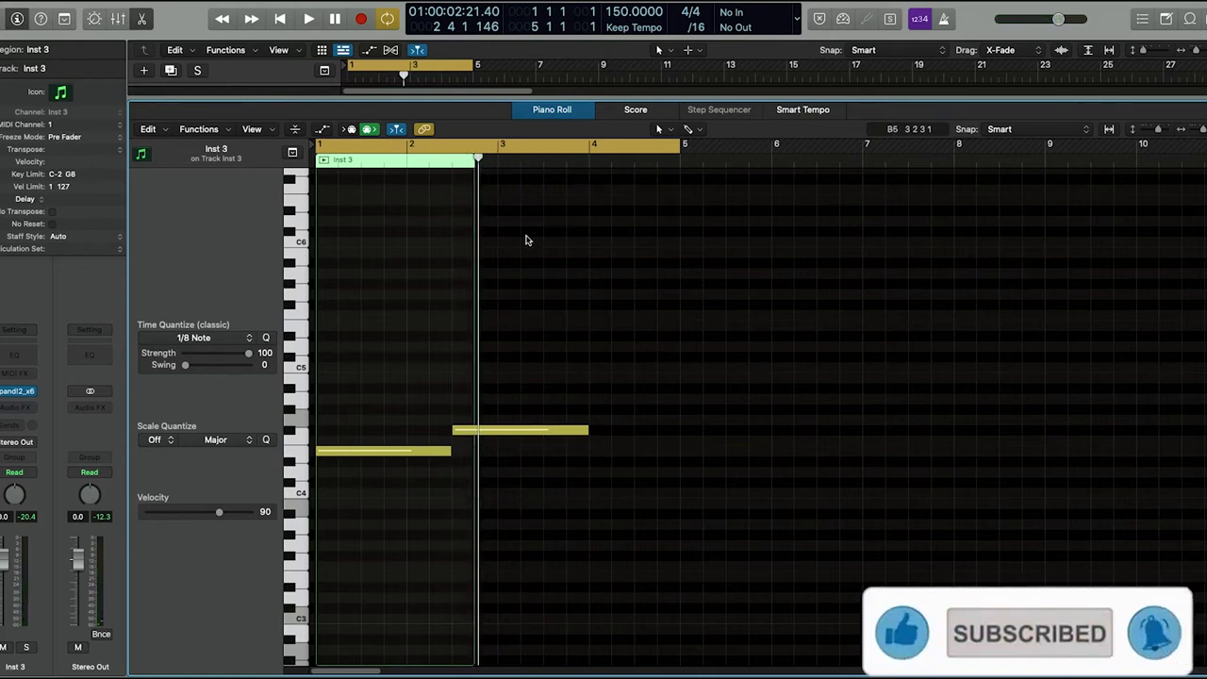
left_click_drag(587, 431, 485, 417)
key("space")
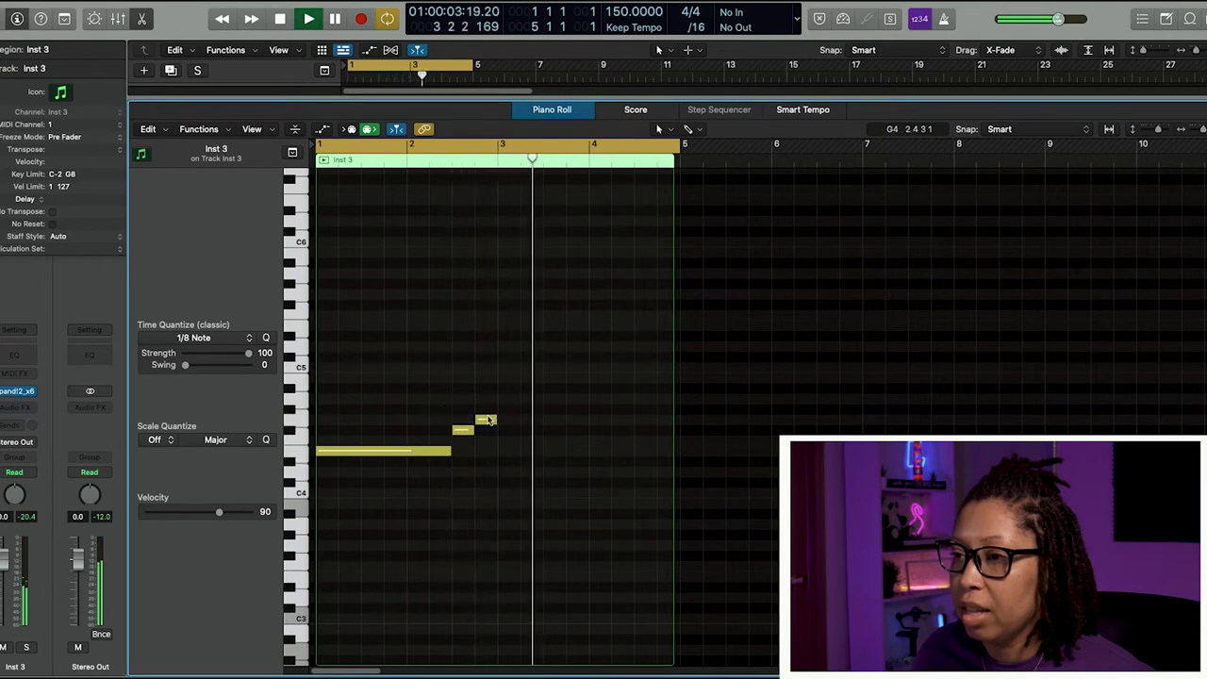
Select the three-note Inst 3 phrase and repeat it from bar 3, listening to the loop
left_click_drag(453, 446, 357, 458)
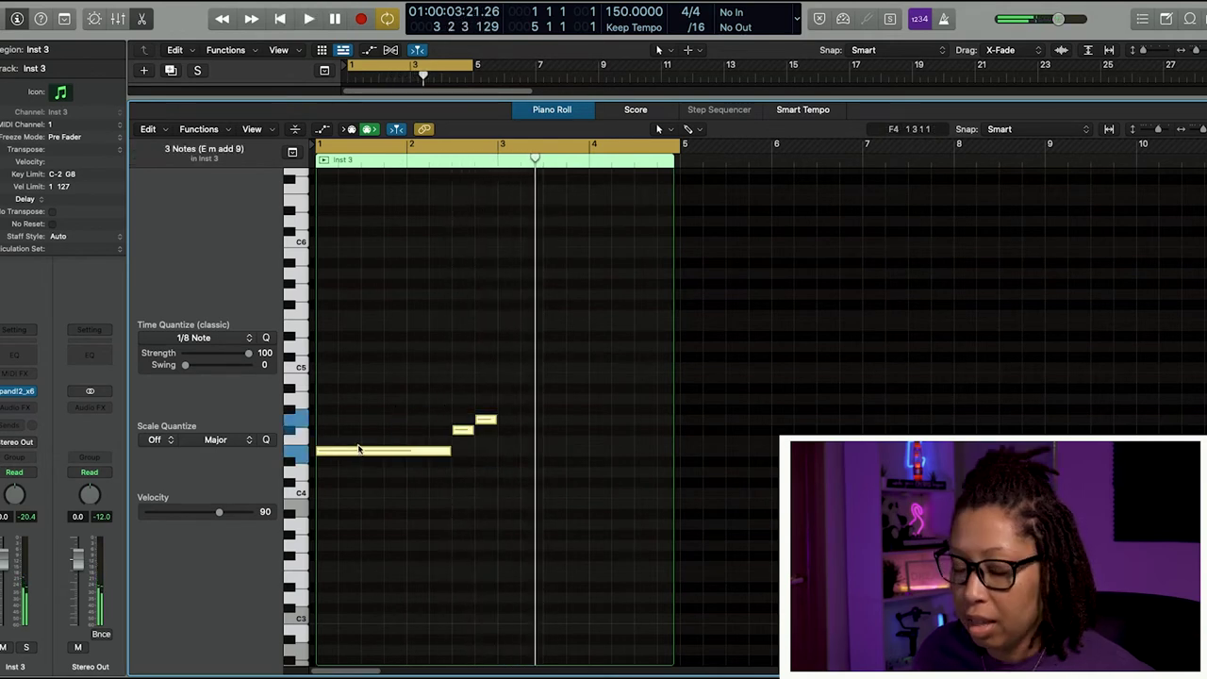
key("super+r")
key("space")
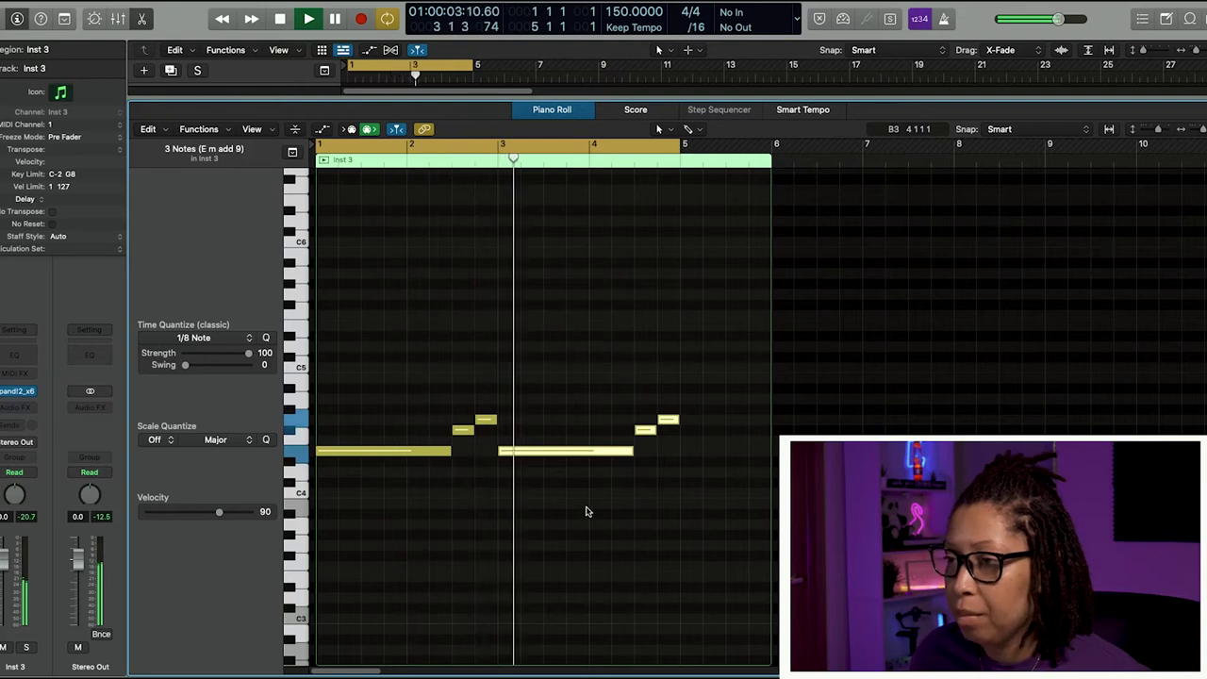
Raise the two short notes in bar 4 to A4 and B4 and trim the Inst 3 region to end at bar 5
left_click(666, 460)
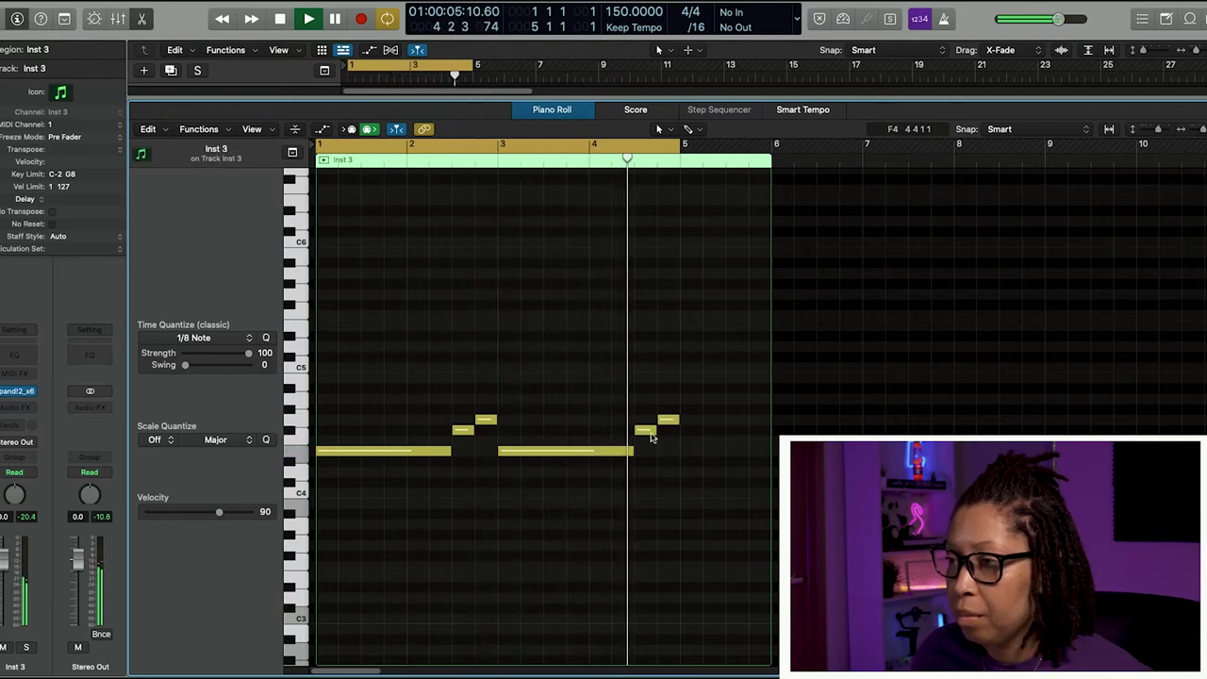
left_click_drag(645, 430, 644, 400)
left_click(660, 420)
left_click(642, 399)
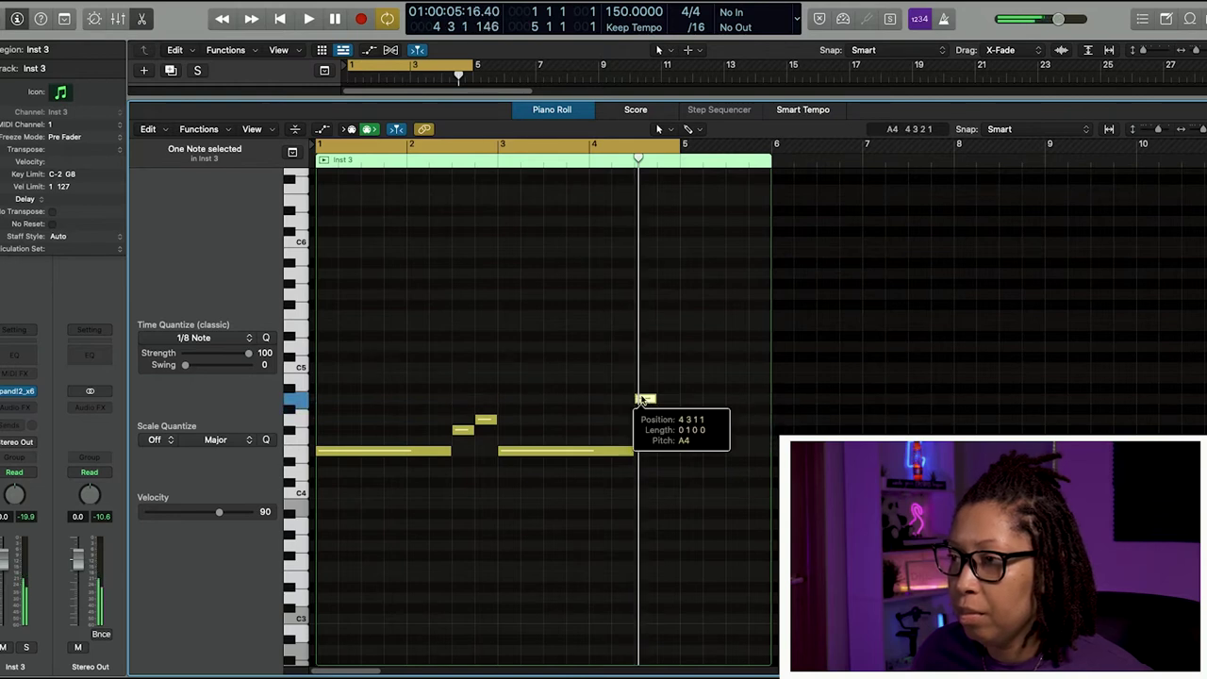
left_click_drag(672, 420, 671, 382)
left_click(492, 160)
key("space")
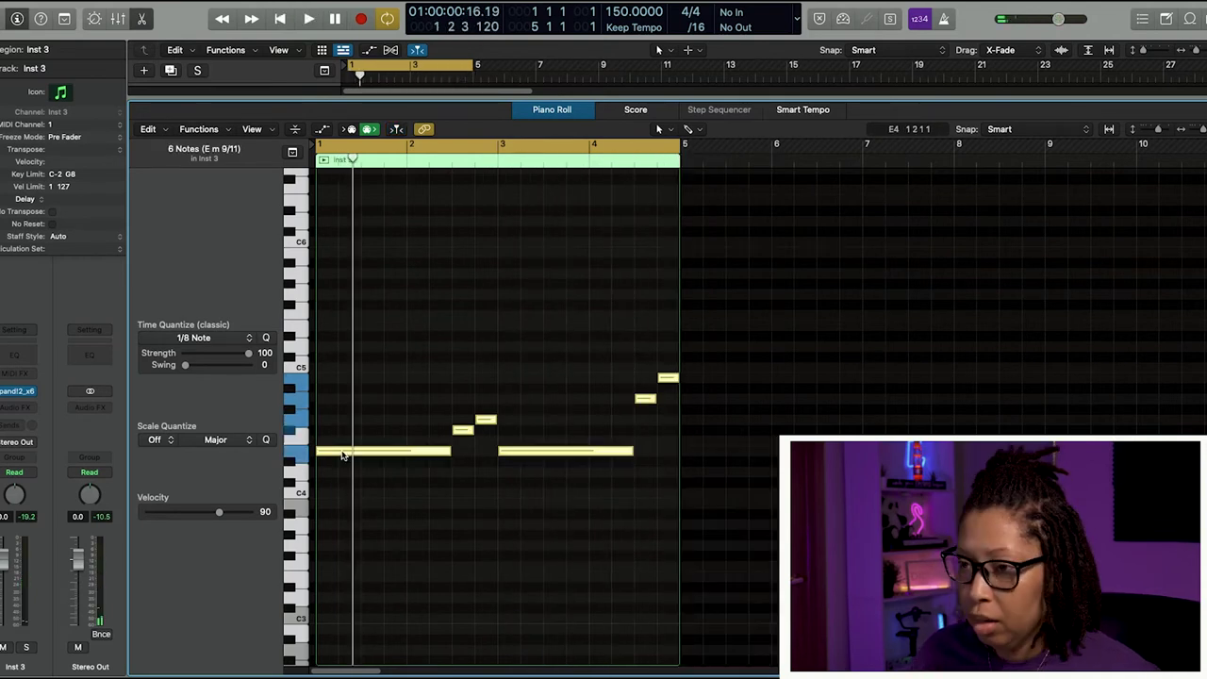
Copy all six Inst 3 notes one octave lower, play them back and return to the full tracks view with cycling on
left_click_drag(342, 455, 347, 592)
key("space")
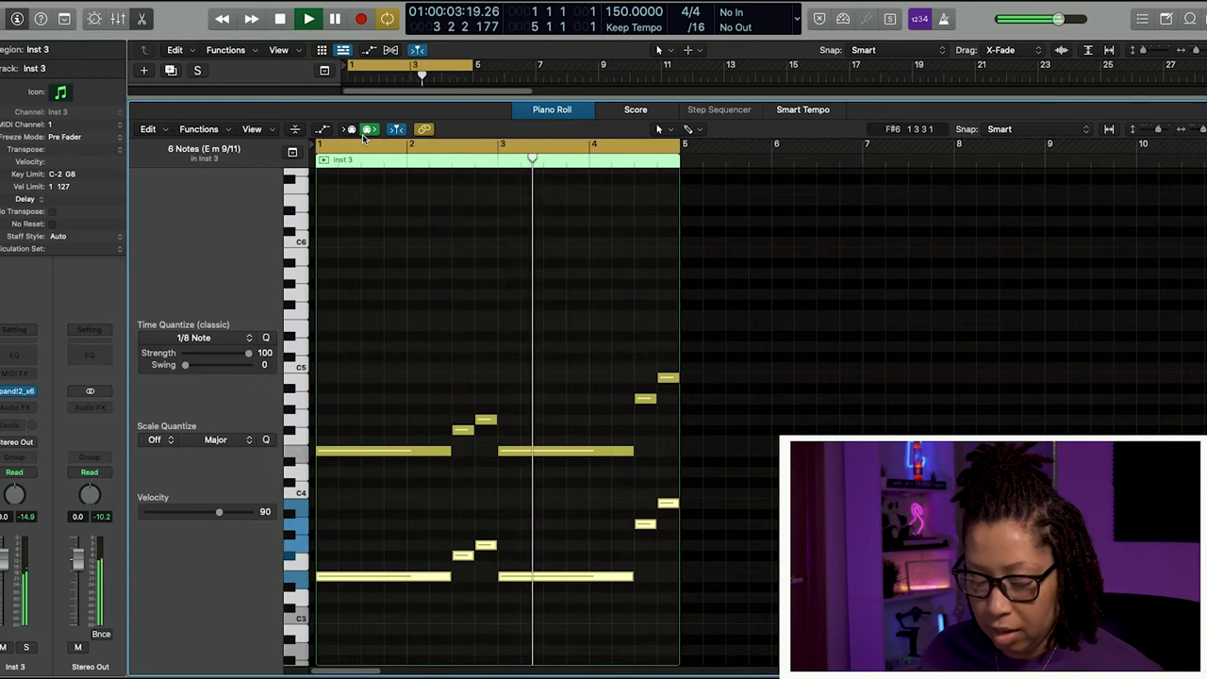
key("x")
key("x")
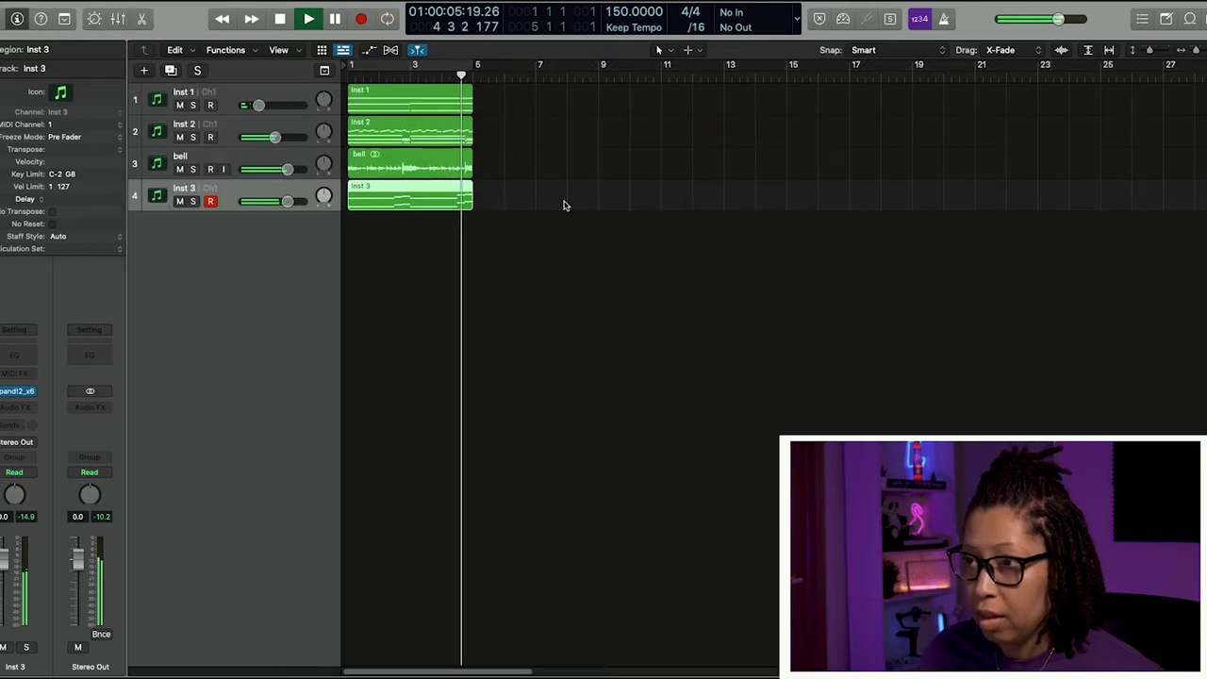
key("c")
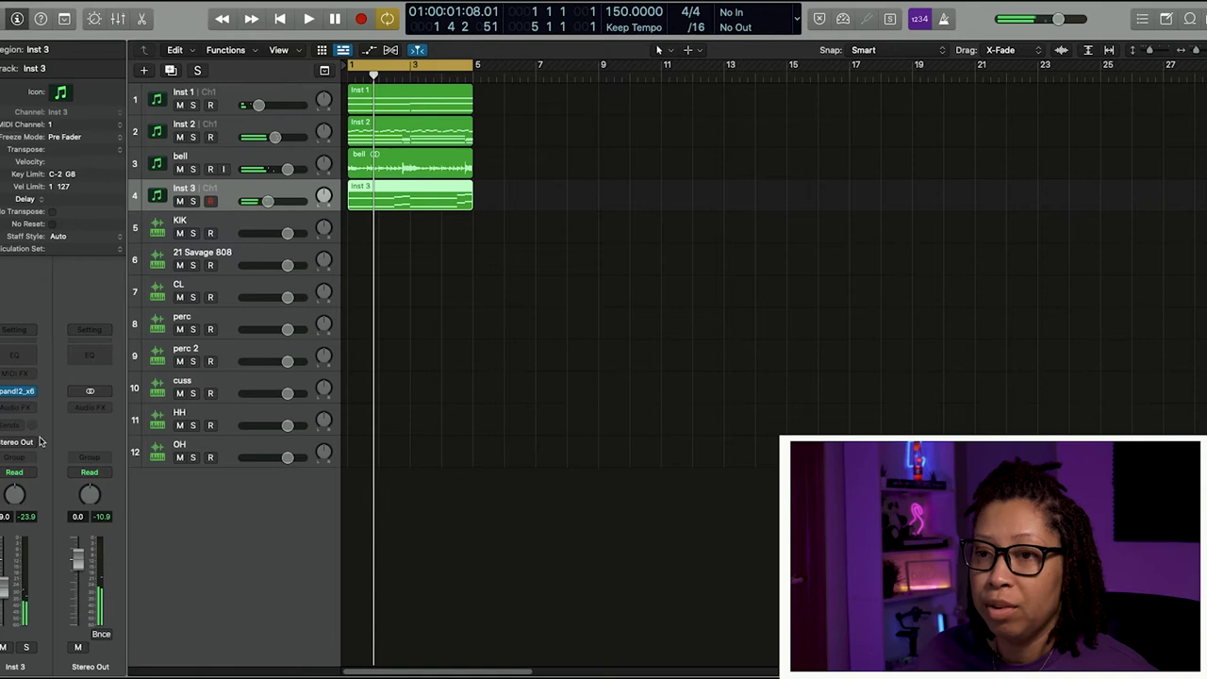
Insert RC-20 Retro Color on Inst 3, load the Too Bright? preset and reduce its magnitude to about a third
left_click(19, 408)
mouse_move(49, 667)
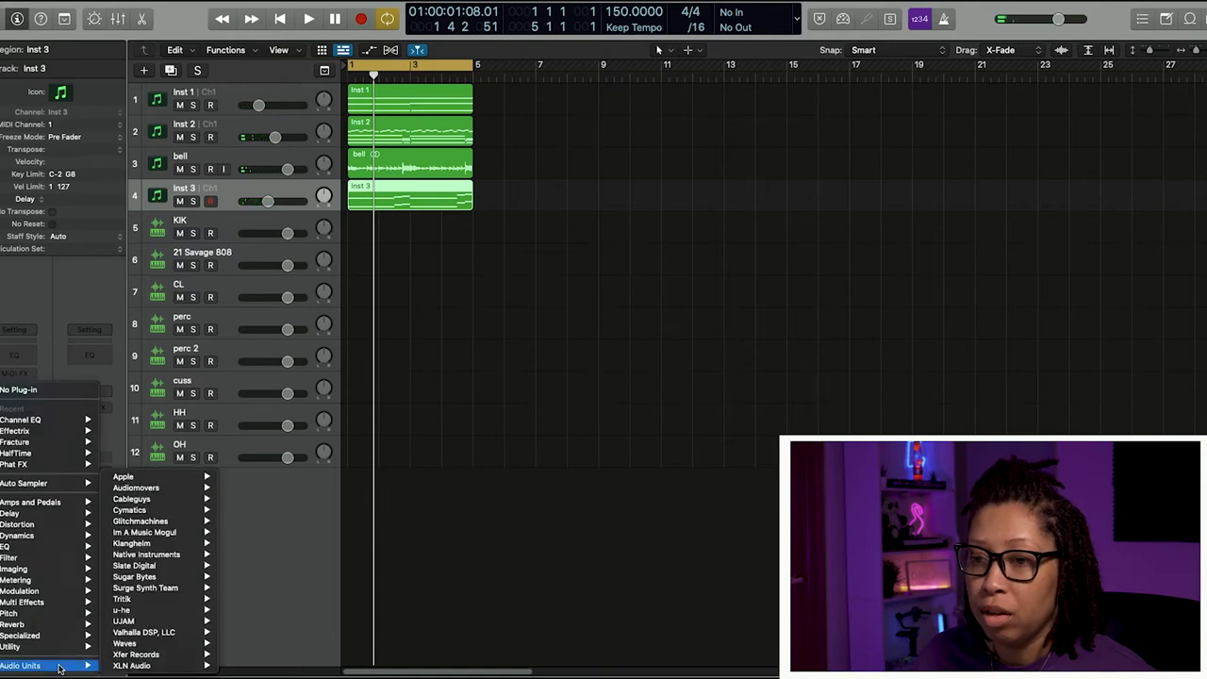
mouse_move(142, 667)
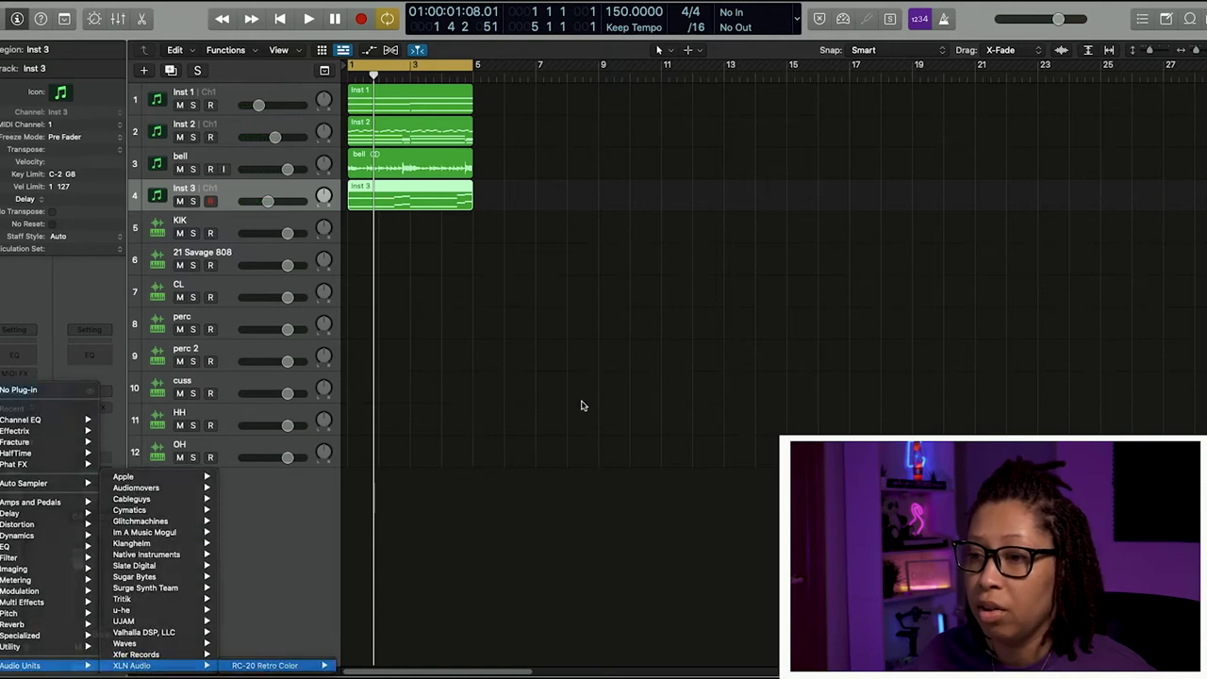
key("Return")
left_click(633, 238)
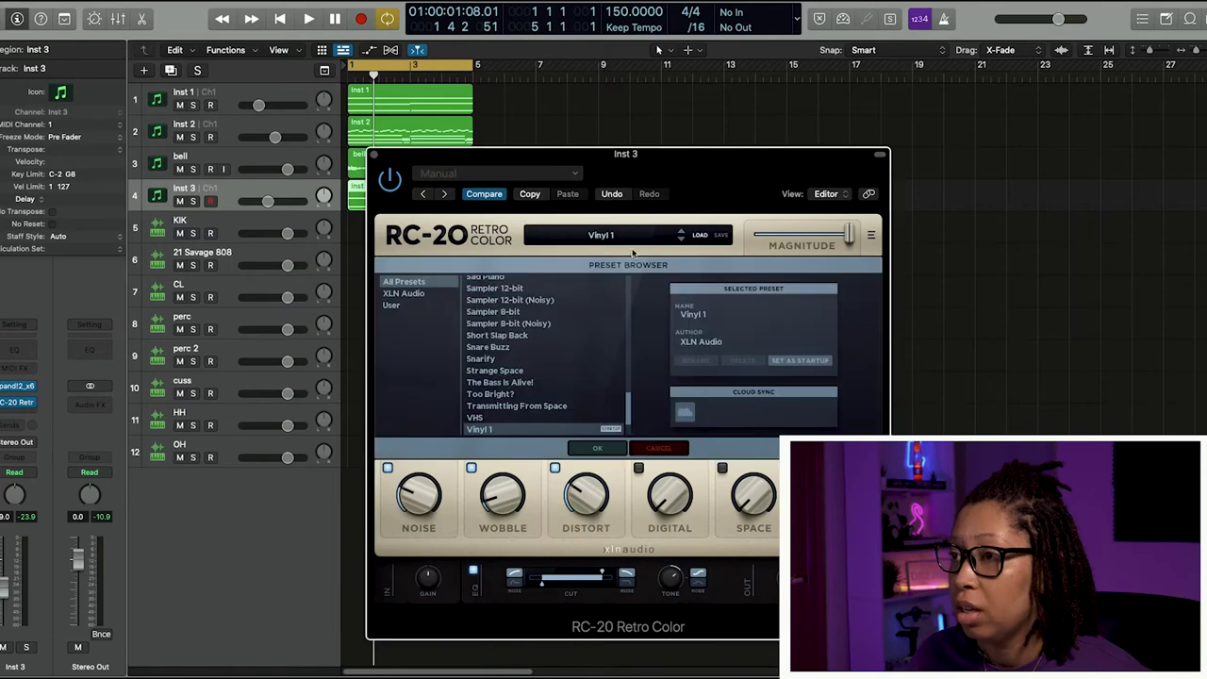
left_click(489, 394)
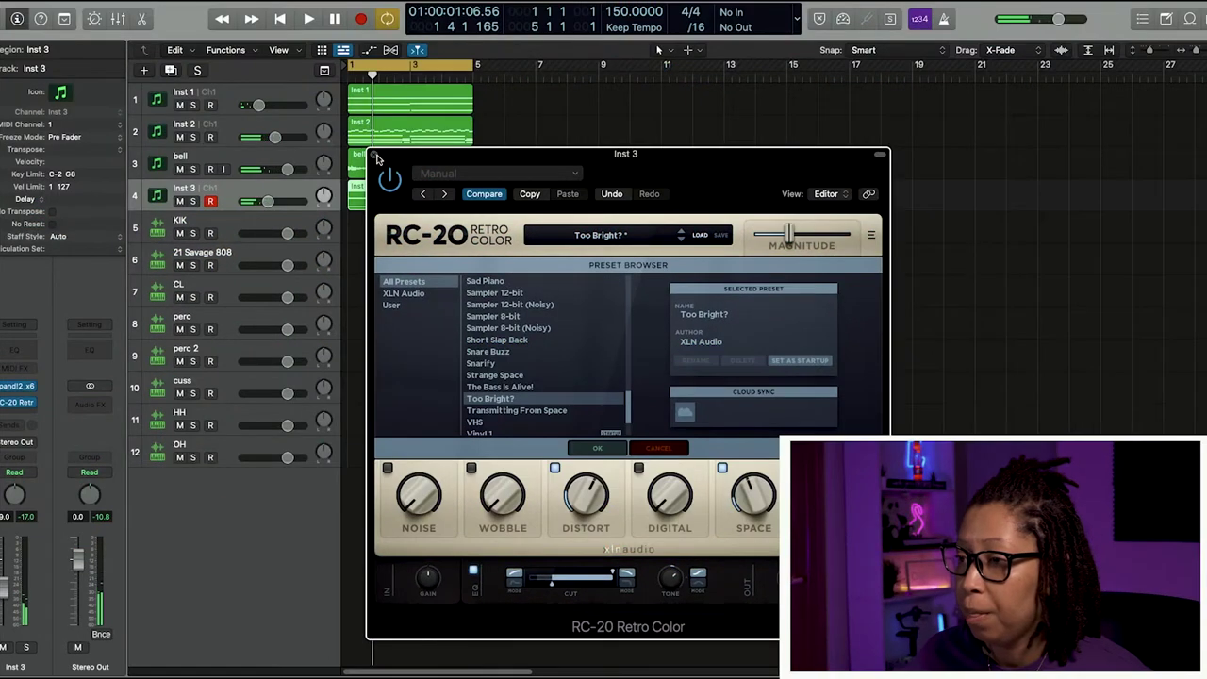
left_click(374, 154)
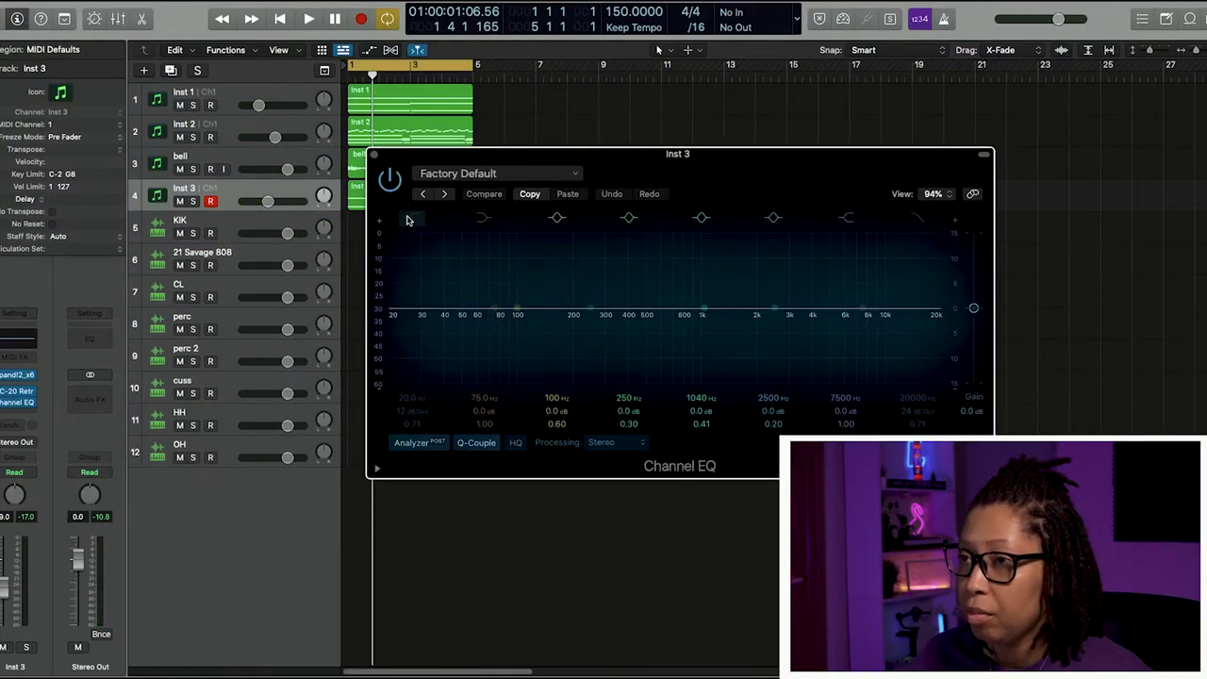
In the Inst 3 Channel EQ, set a 48 dB/Oct low cut at 302 Hz and a high shelf of -2.1 dB at 3740 Hz
left_click(411, 219)
key("space")
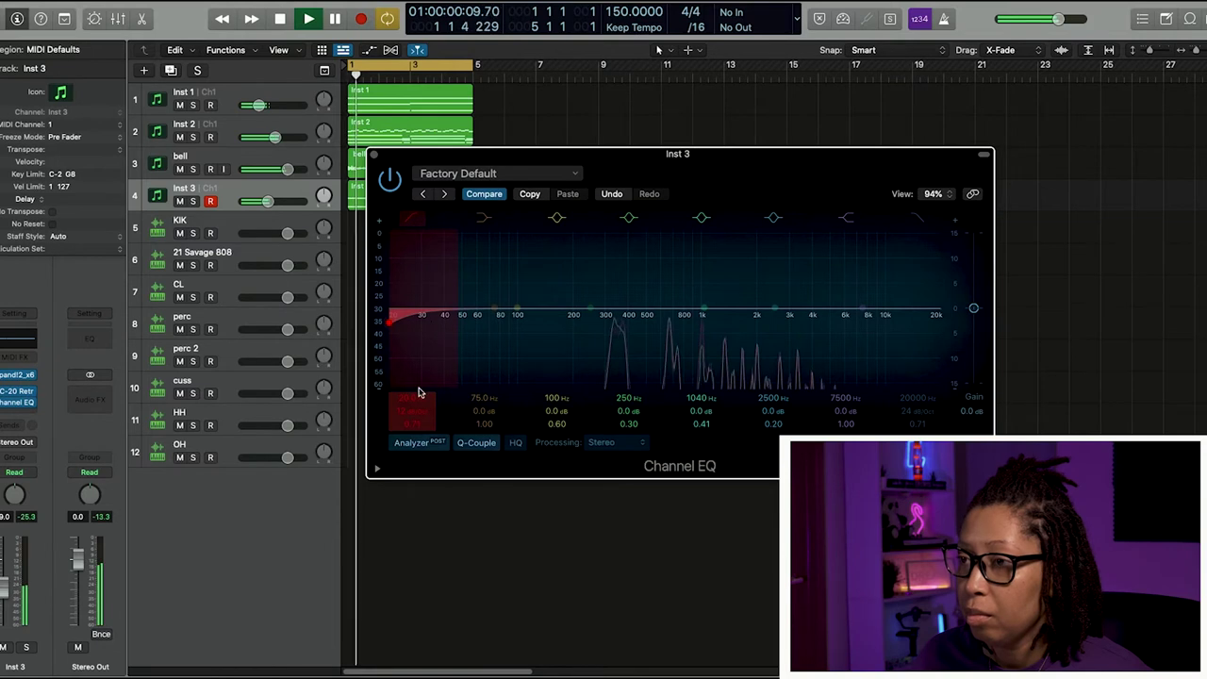
left_click_drag(402, 415, 401, 340)
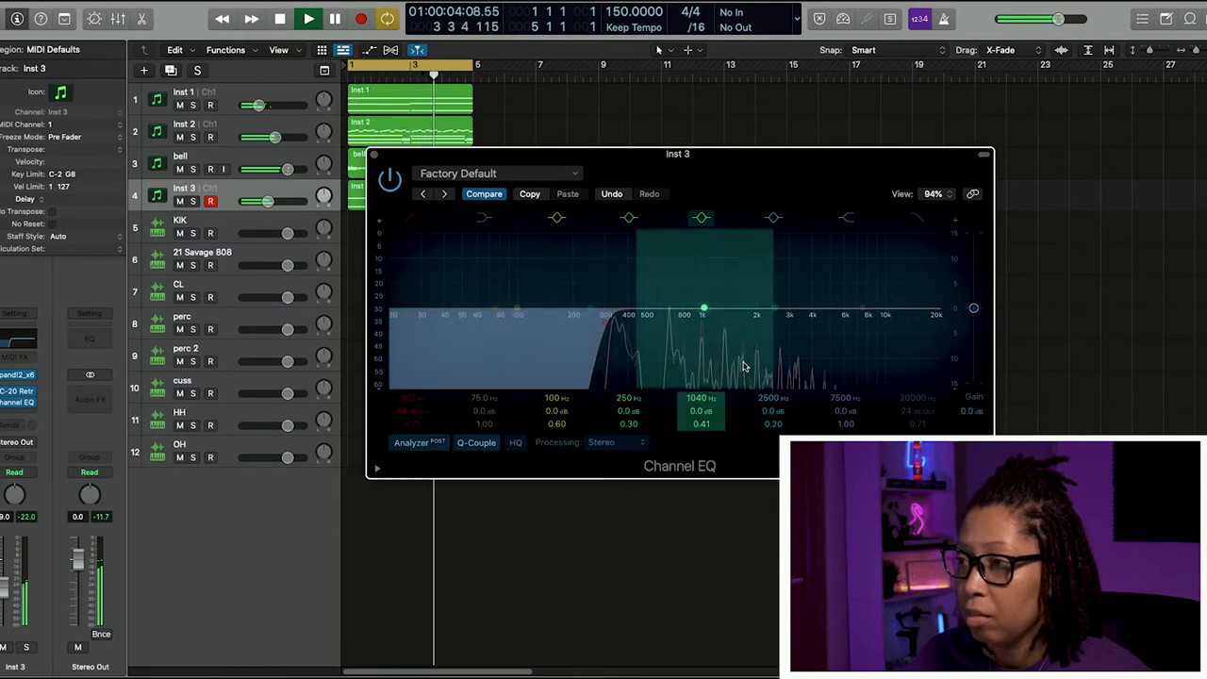
left_click_drag(842, 410, 839, 421)
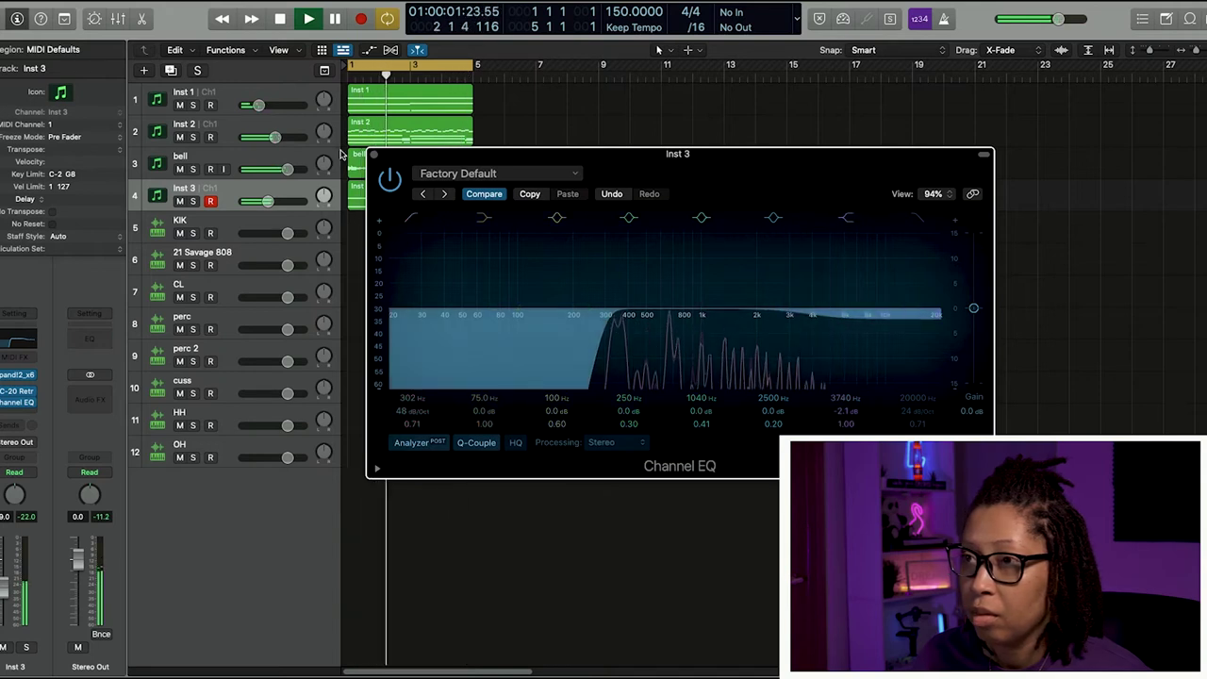
left_click(375, 155)
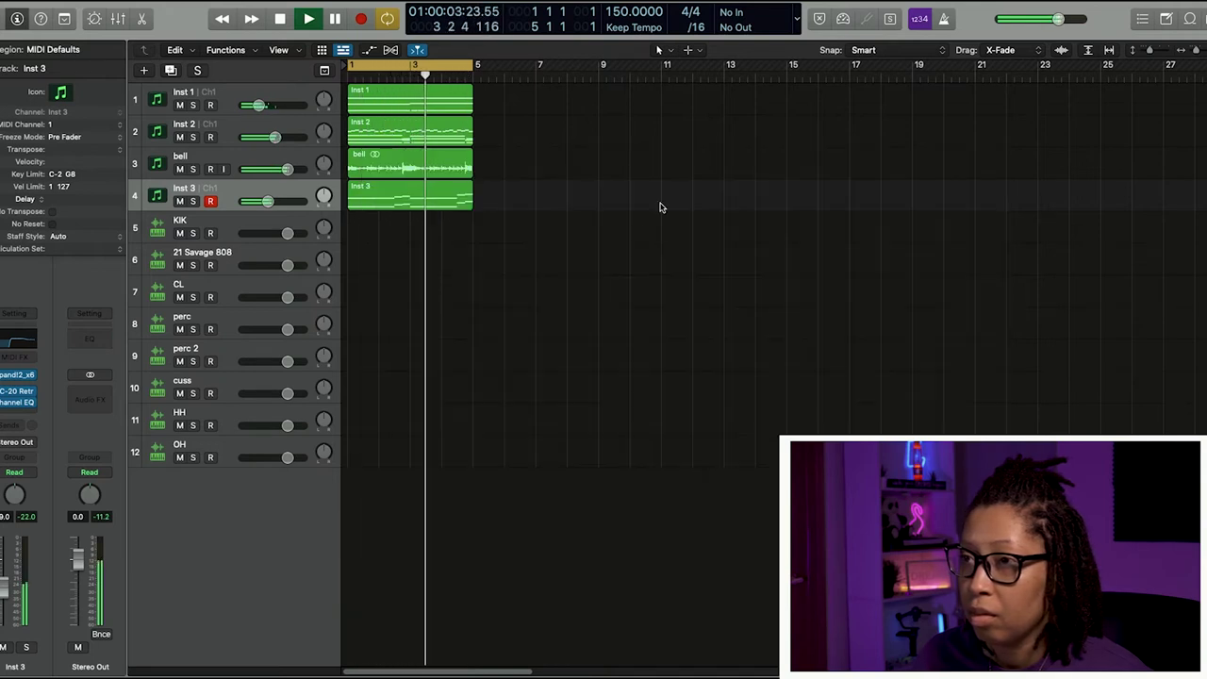
Start a 32-step pattern on the CL track in the Step Sequencer and open the step rate choices for its Root Key row
key("Down")
left_click(228, 287)
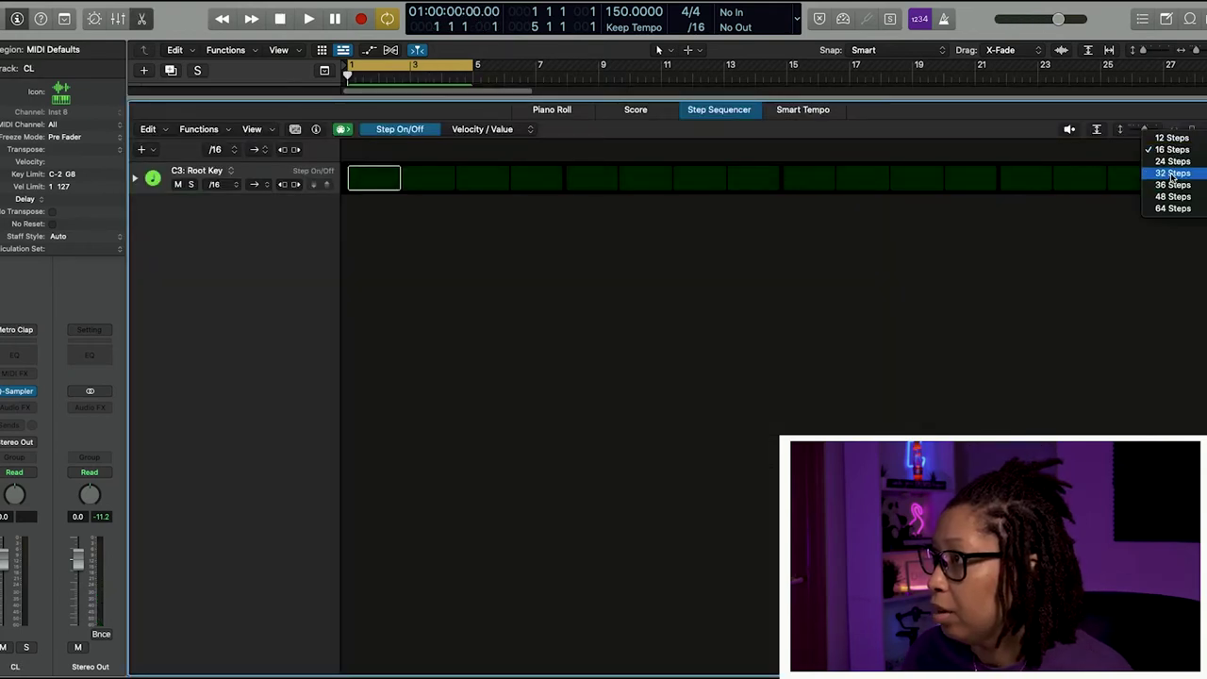
left_click(1172, 174)
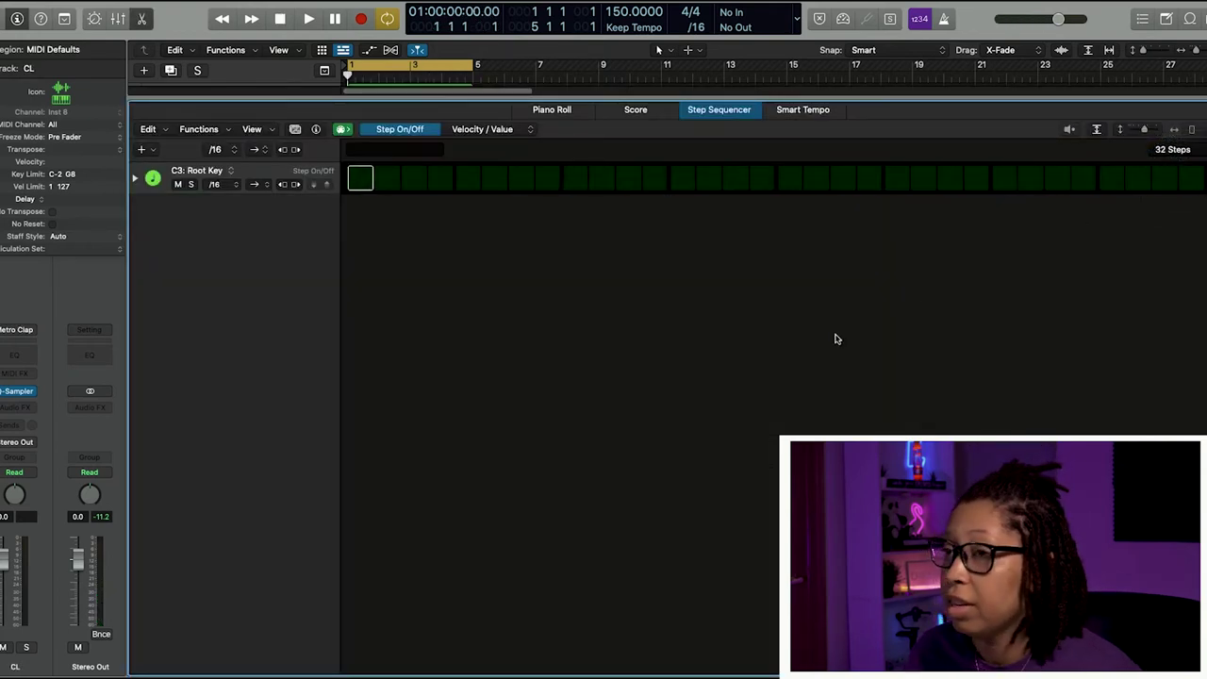
left_click(224, 186)
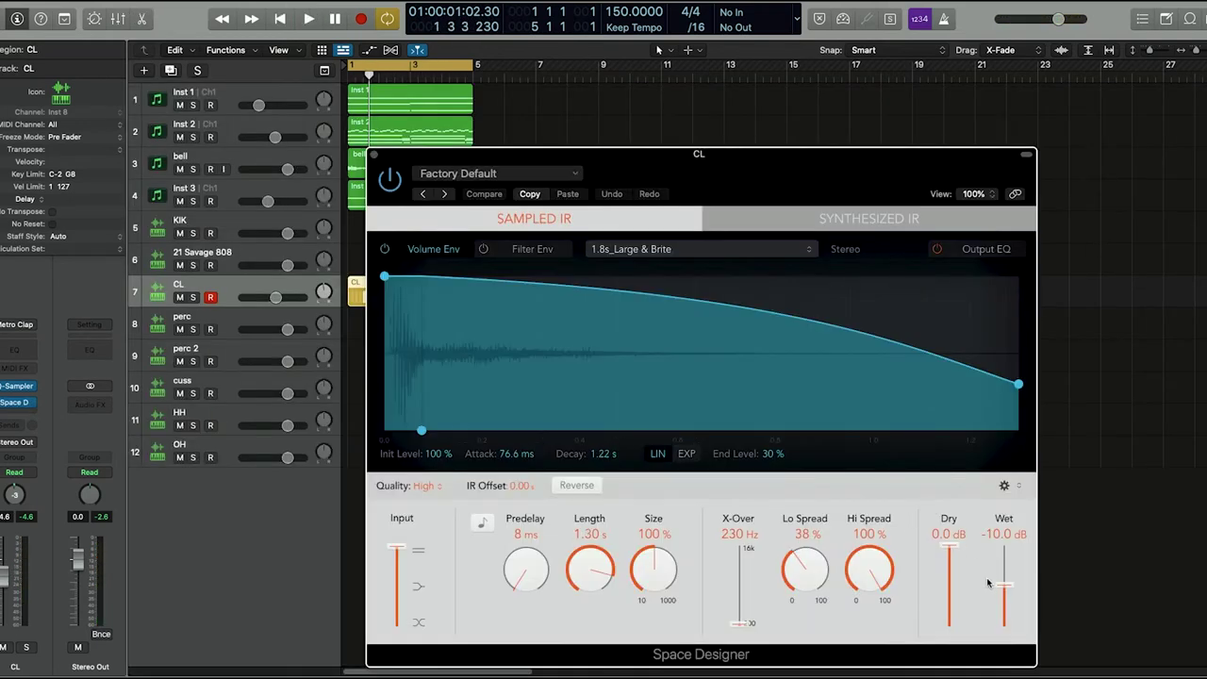
Set the CL track's Space Designer reverb to 614 ms length and 120% size, and lower its wet level
left_click_drag(589, 571, 587, 597)
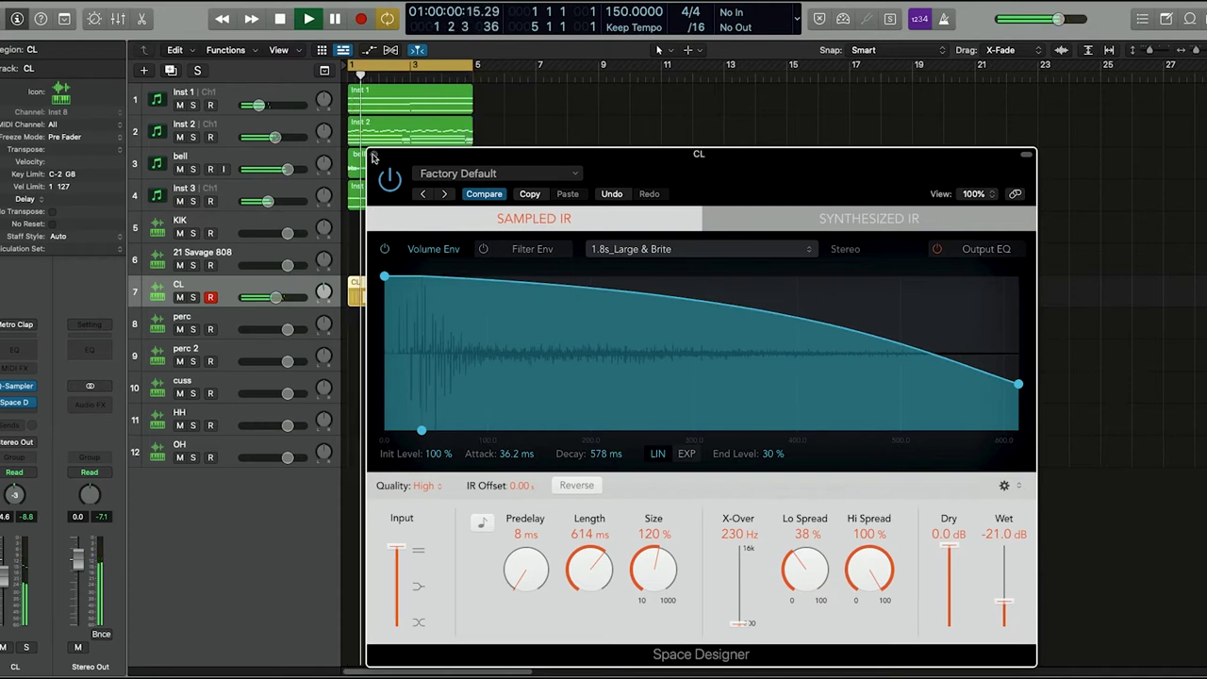
key("s")
left_click_drag(1003, 601, 1005, 605)
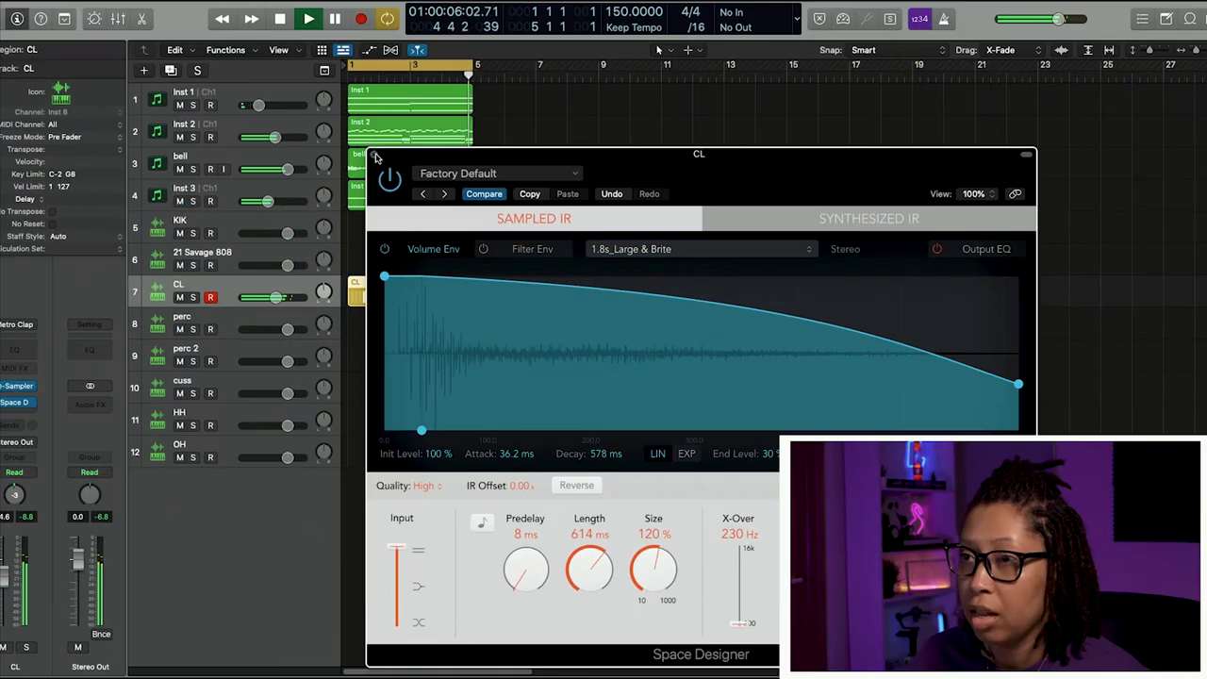
Give the perc 2 pattern's Root Key row a /8 step rate and extend the pattern to 32 steps
key("v")
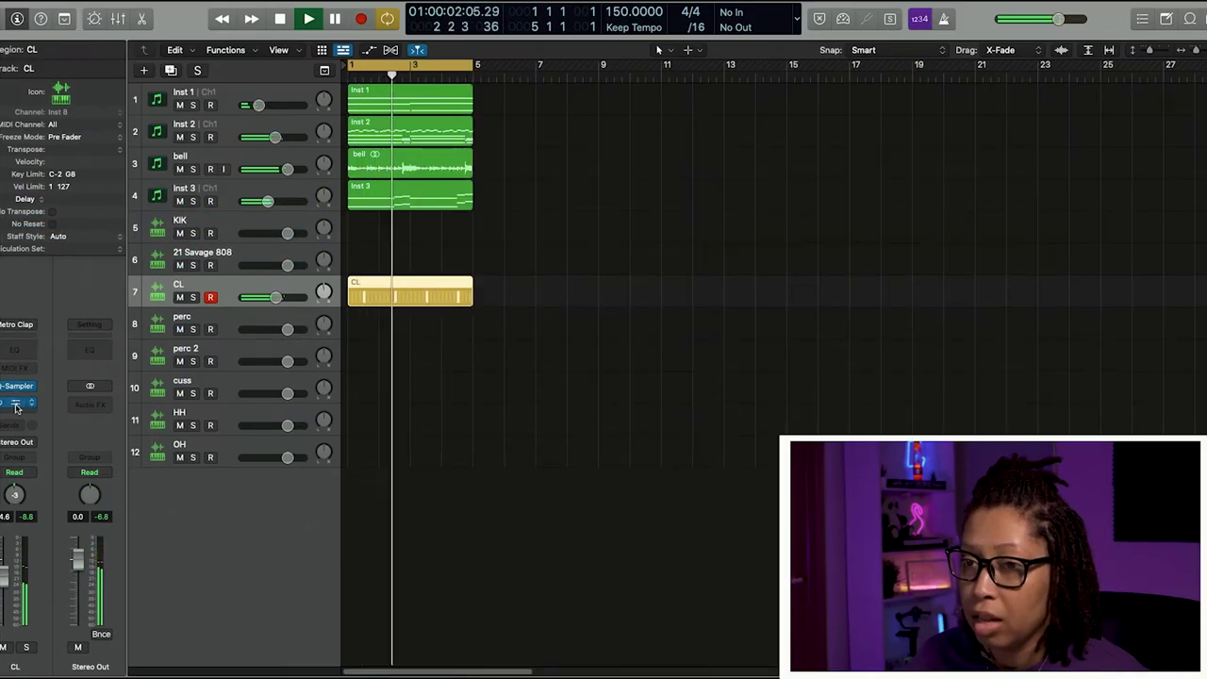
key("v")
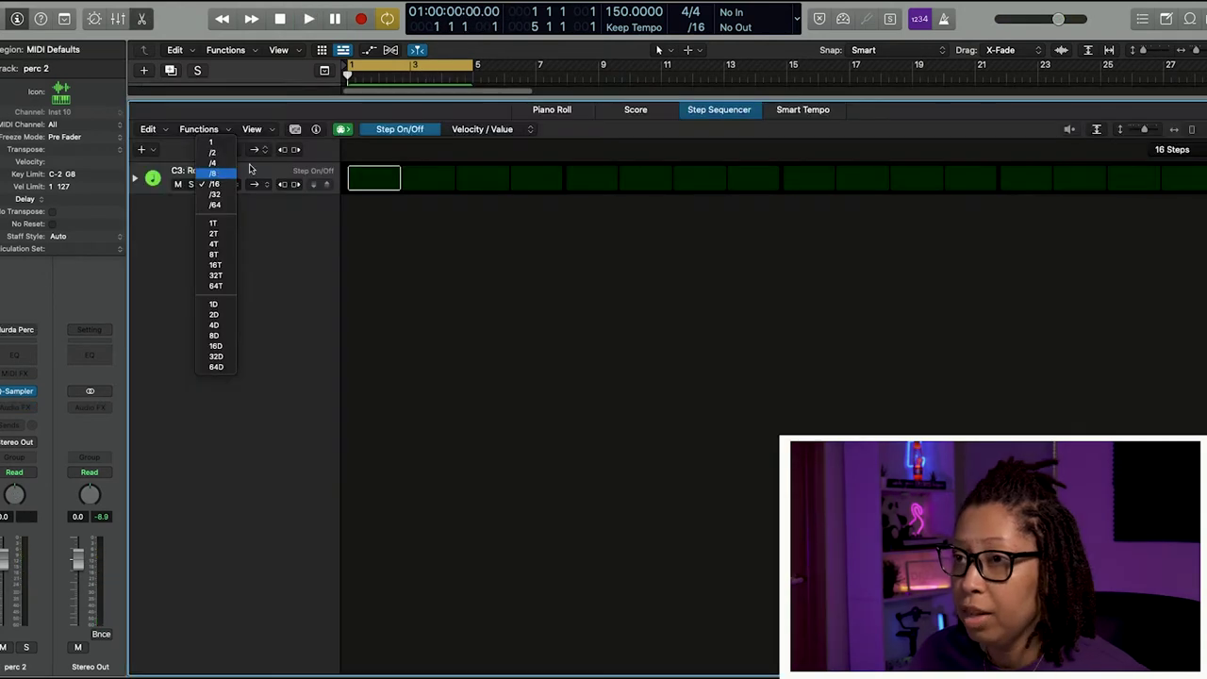
key("Return")
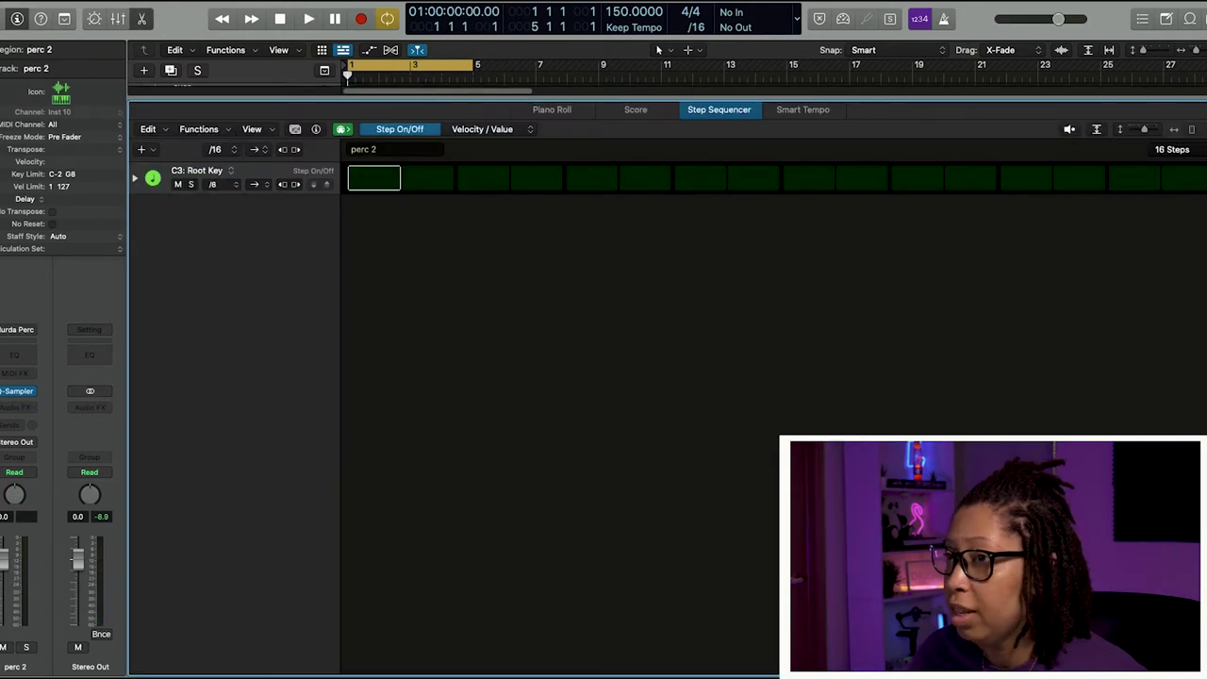
left_click(1172, 149)
left_click(1174, 170)
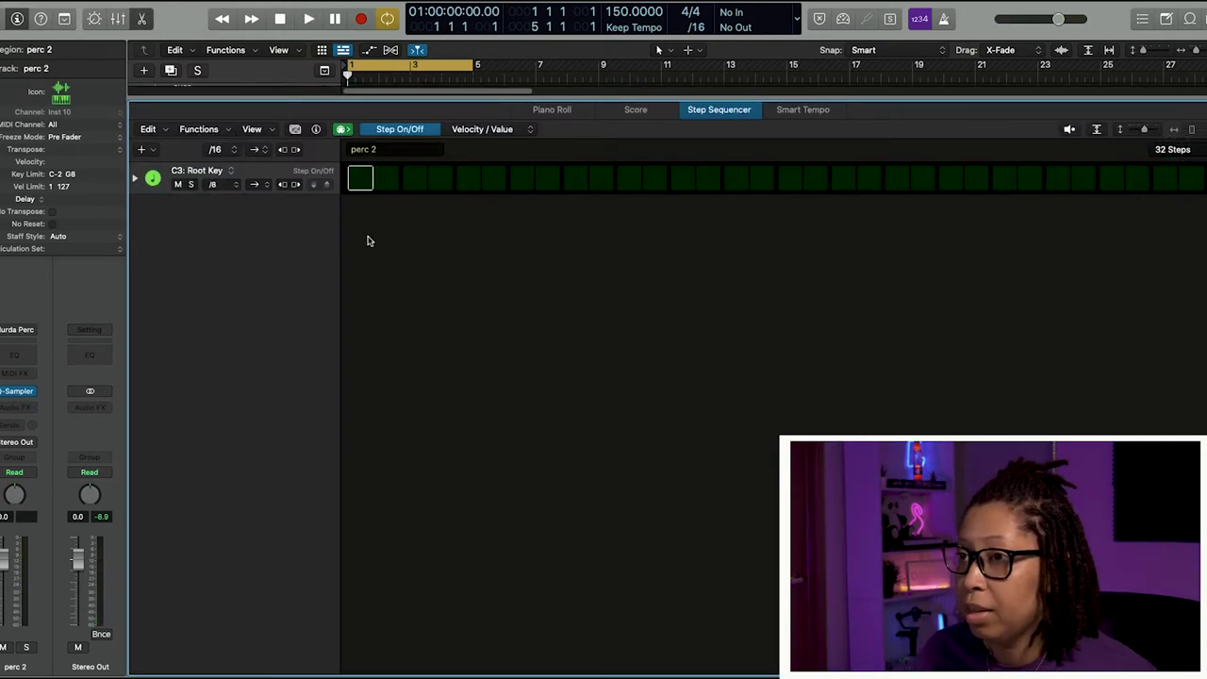
Program perc 2 hits on steps 7 and 23 during playback, then return to the track arrangement
key("space")
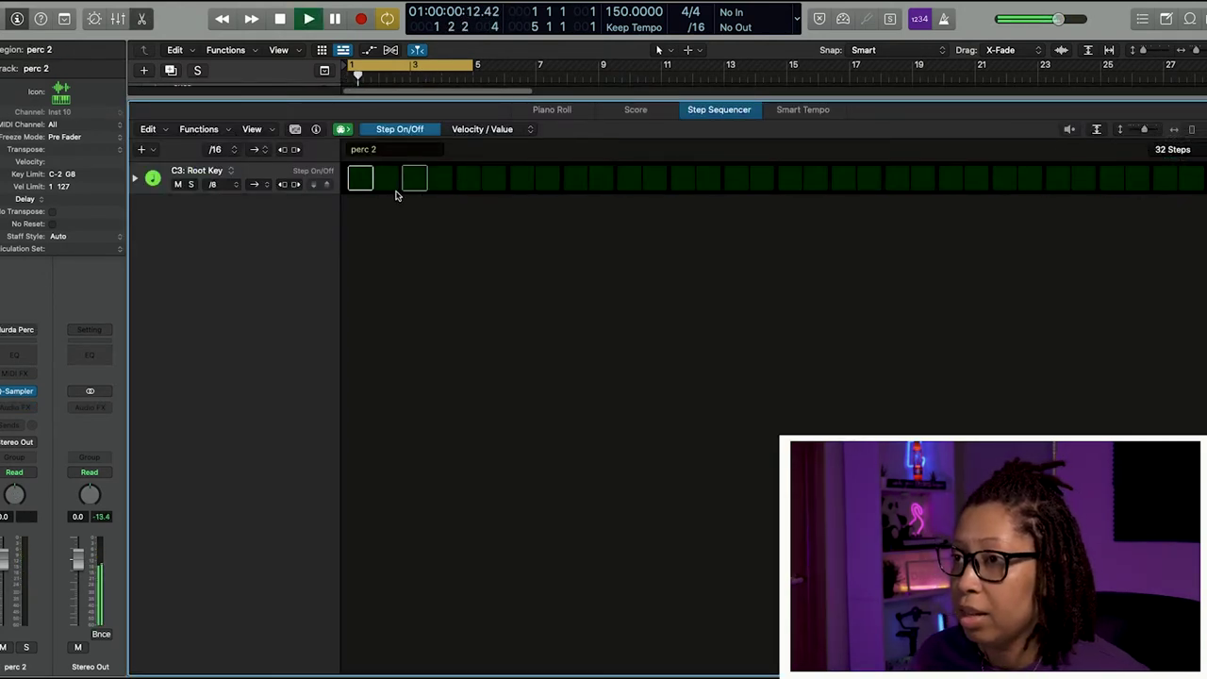
left_click(521, 183)
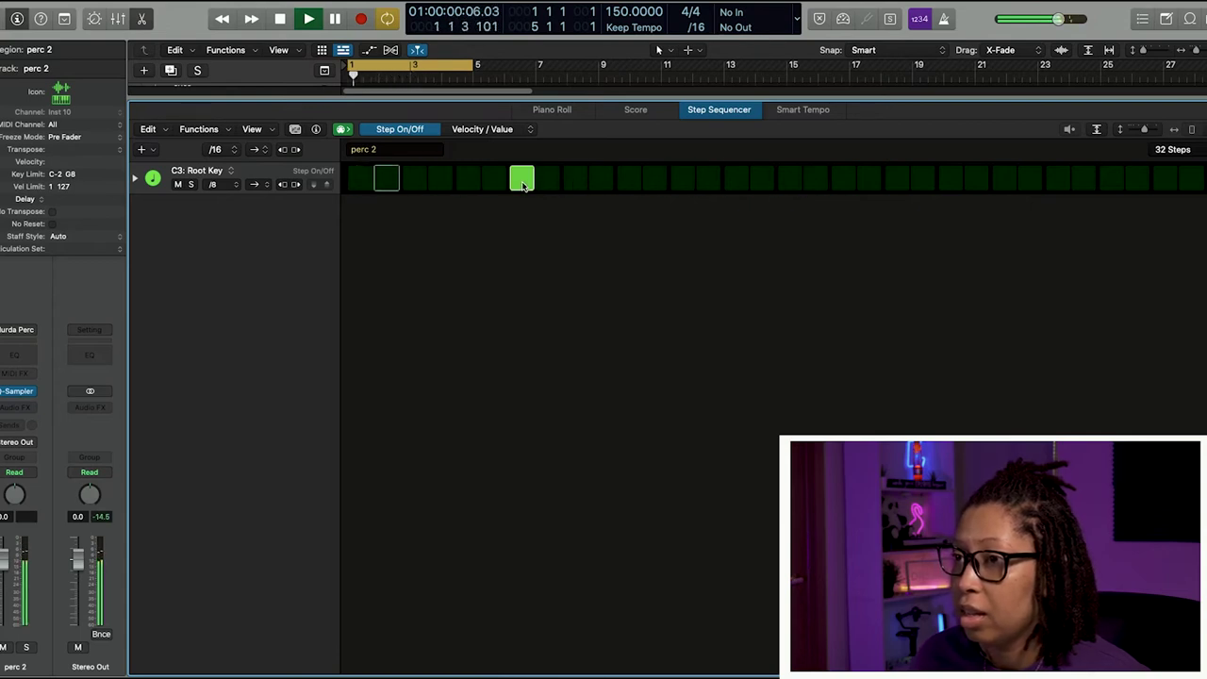
left_click(843, 179)
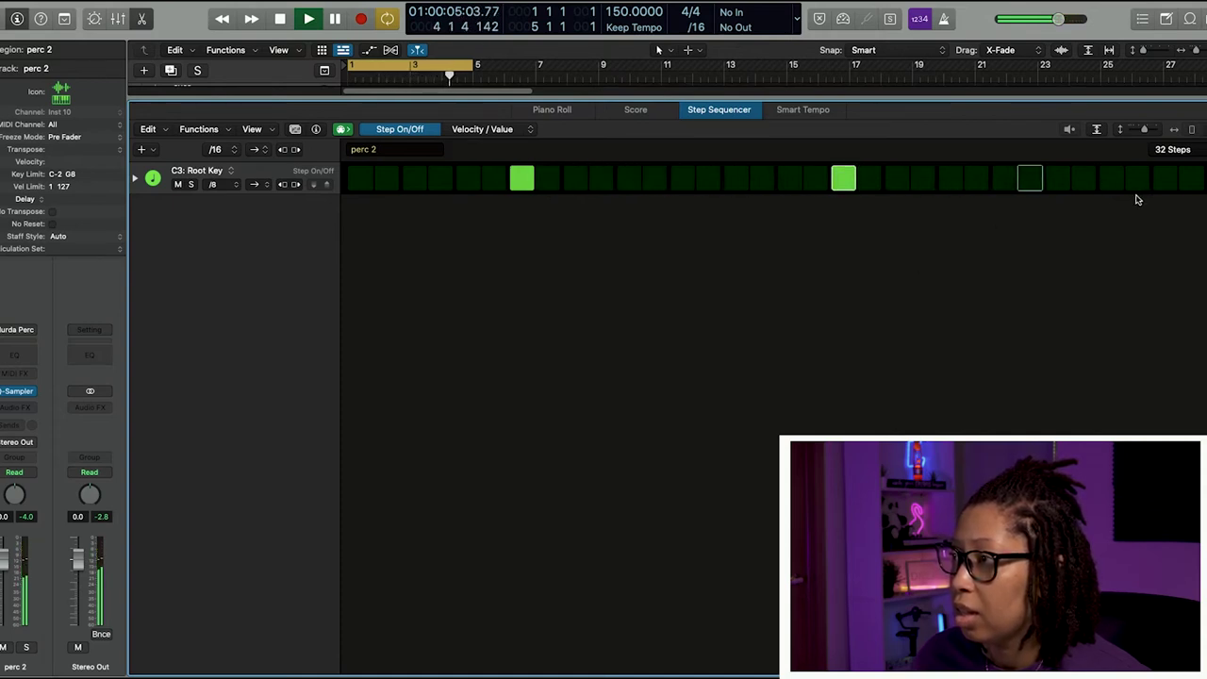
left_click(835, 178)
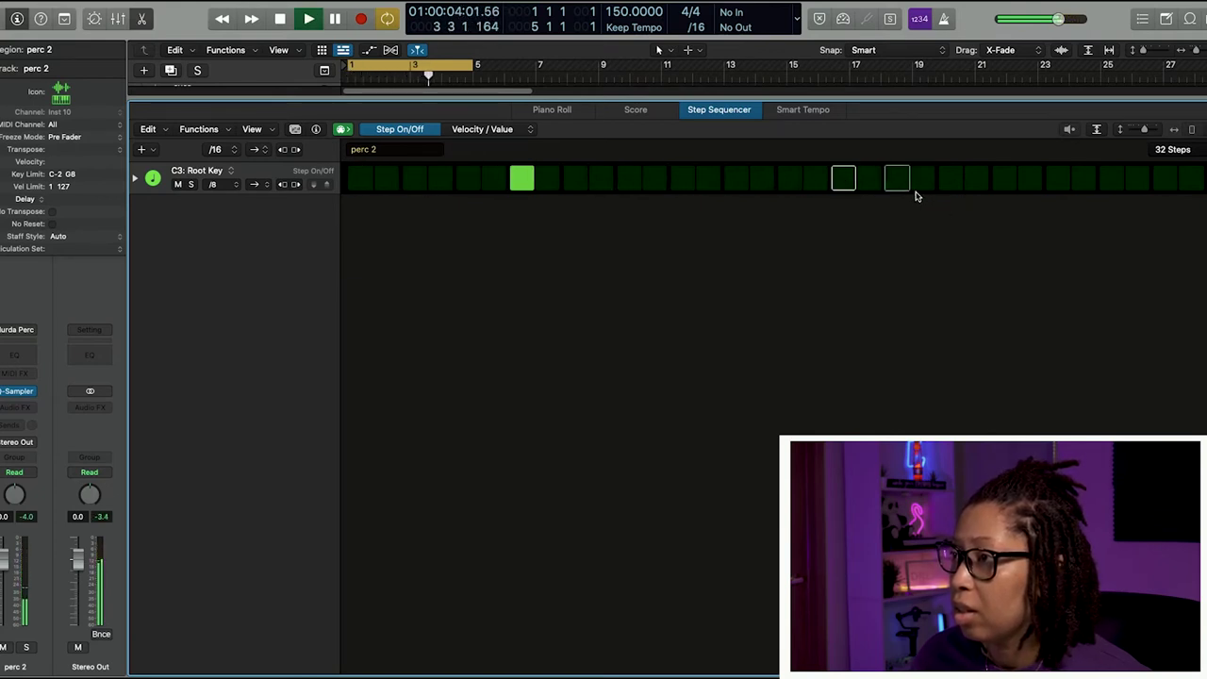
left_click(949, 178)
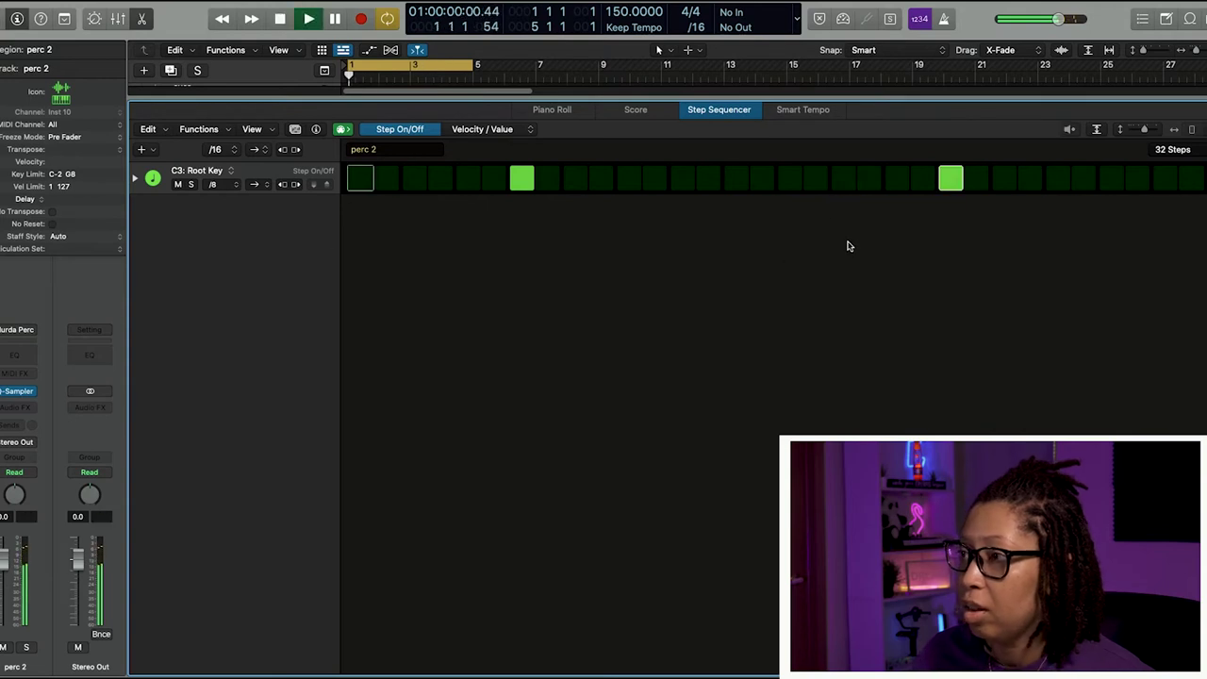
key("x")
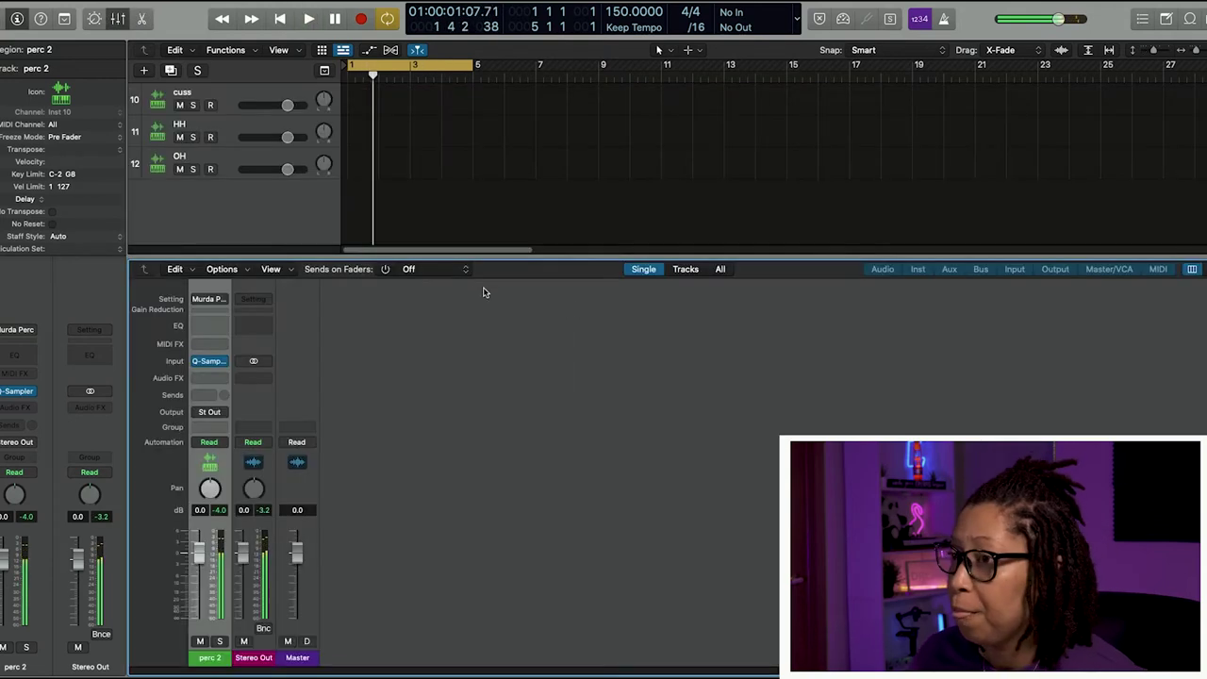
key("x")
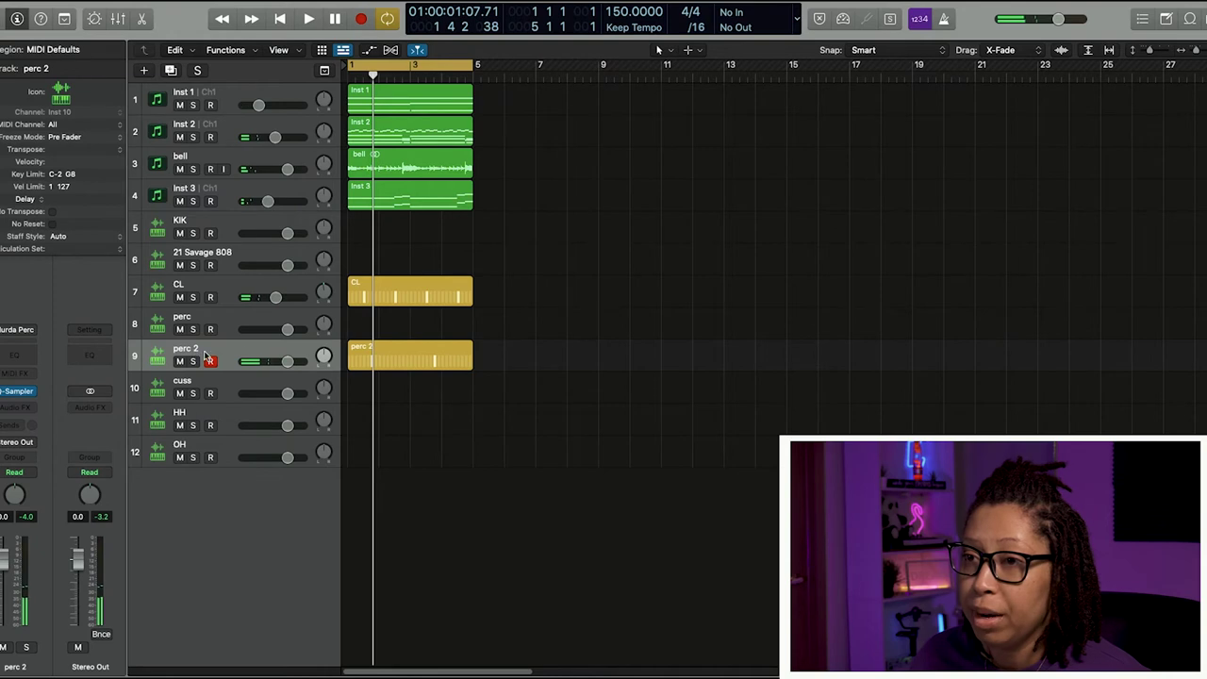
Copy the perc 2 pattern region onto the perc track and open the copy in the Step Sequencer
left_click(236, 320)
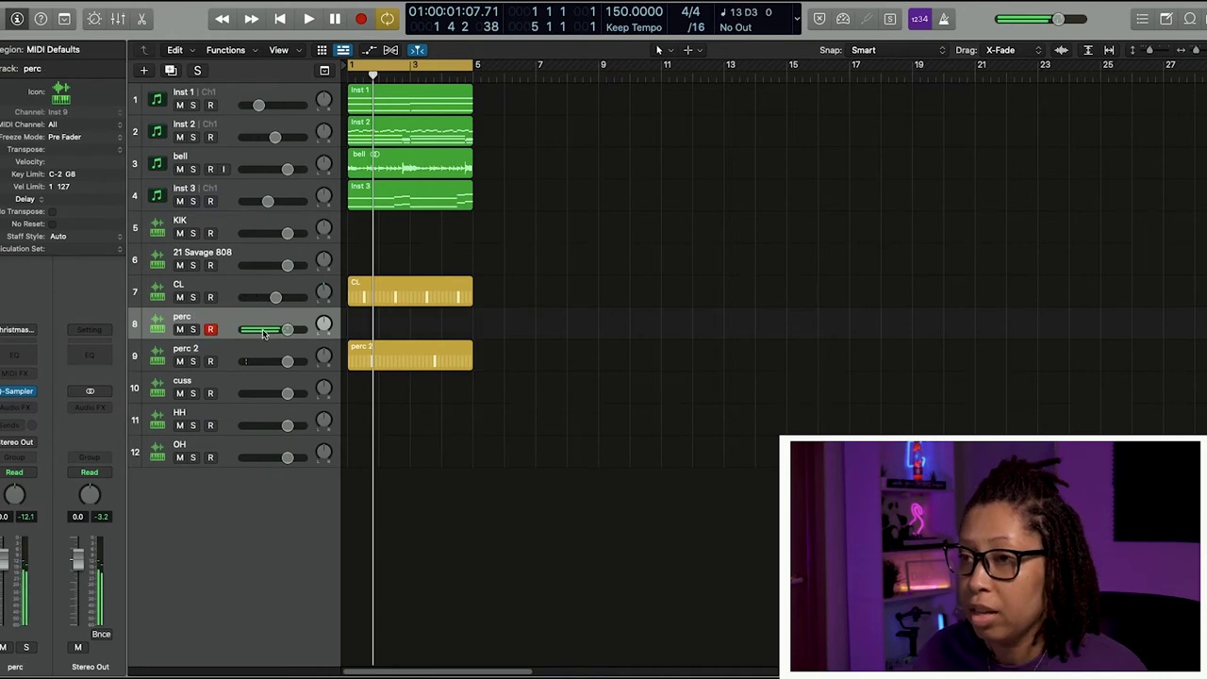
left_click_drag(401, 350, 407, 323)
key("e")
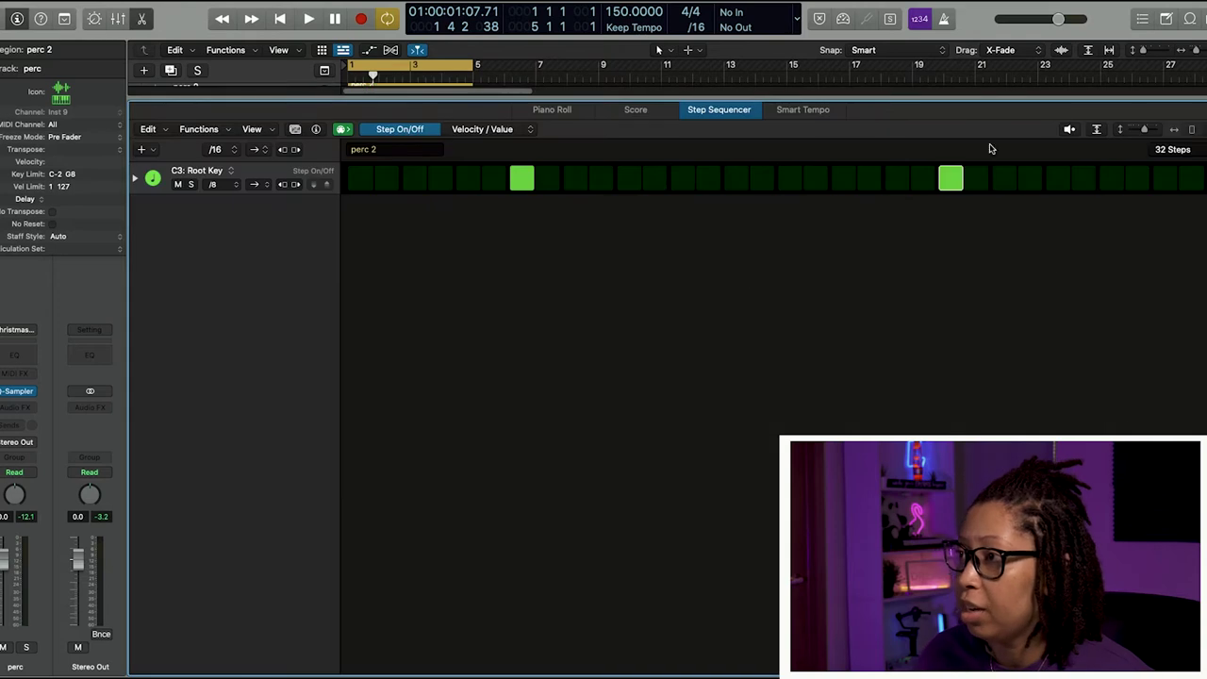
Replace the copied hits on the perc track with hits on steps 17 and 31 plus one near the start
key("space")
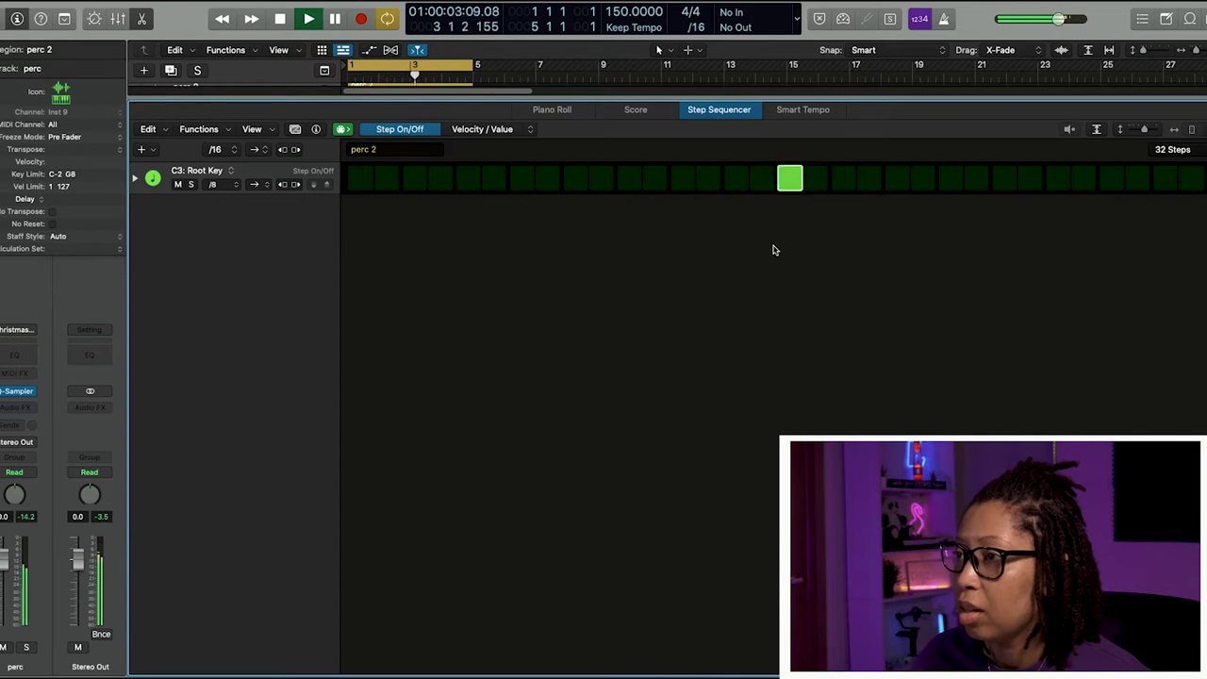
left_click(1165, 179)
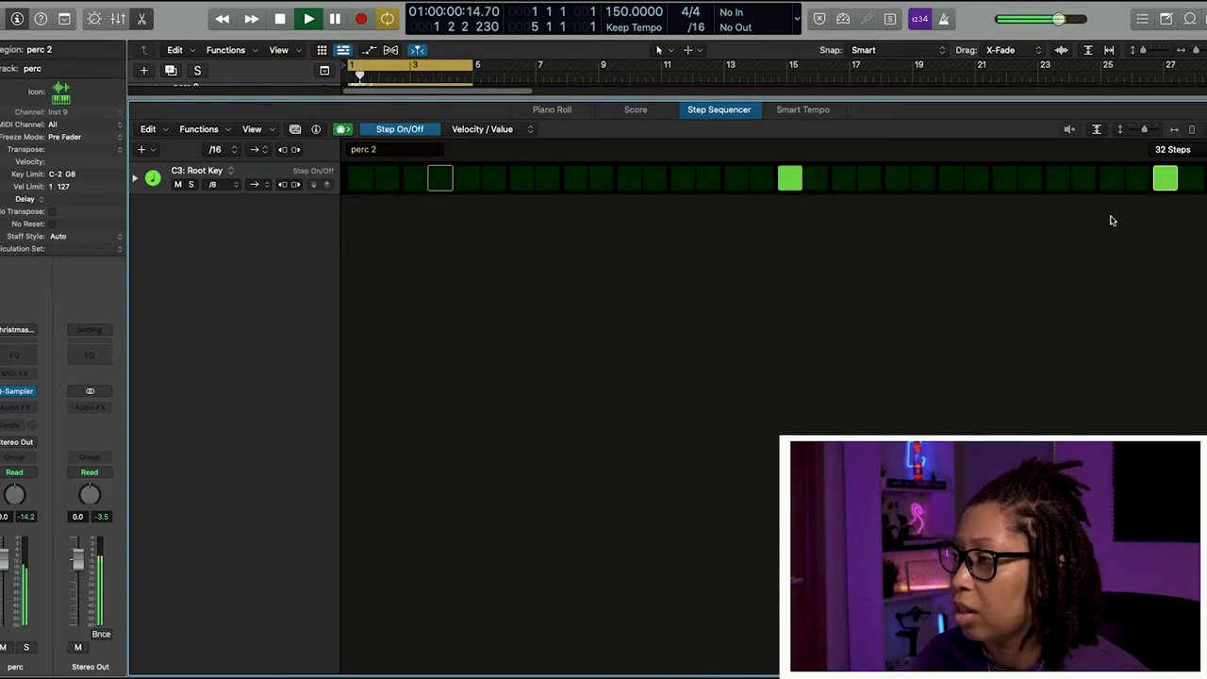
key("space")
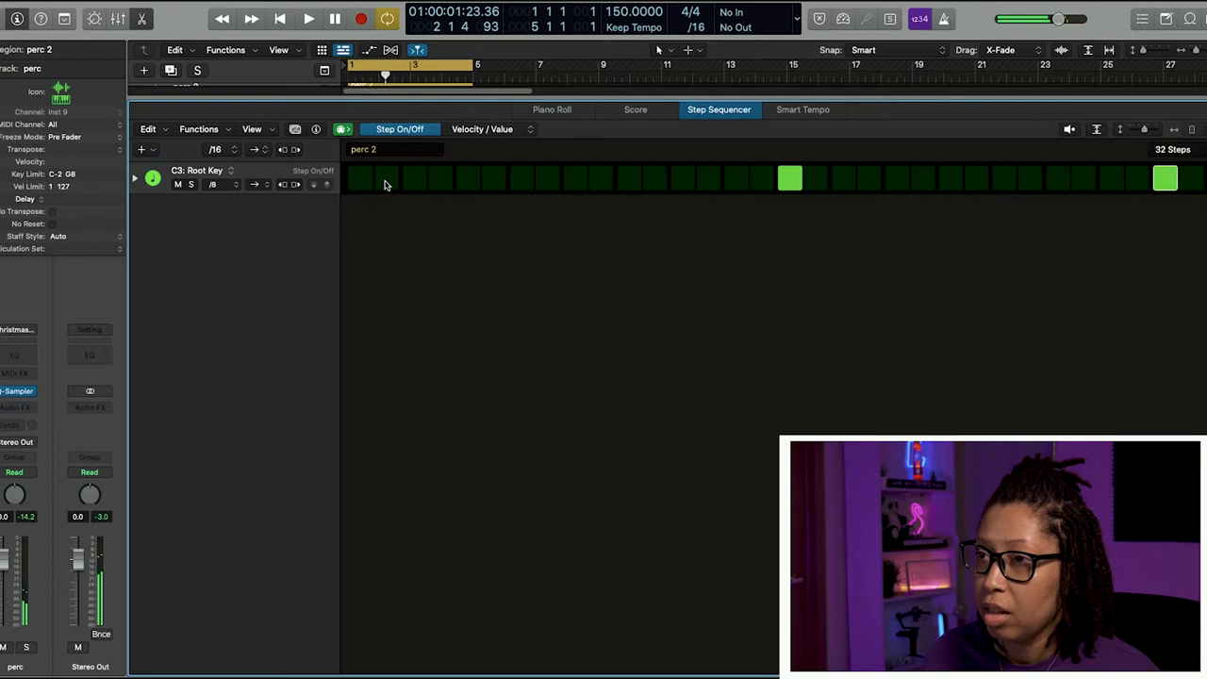
key("space")
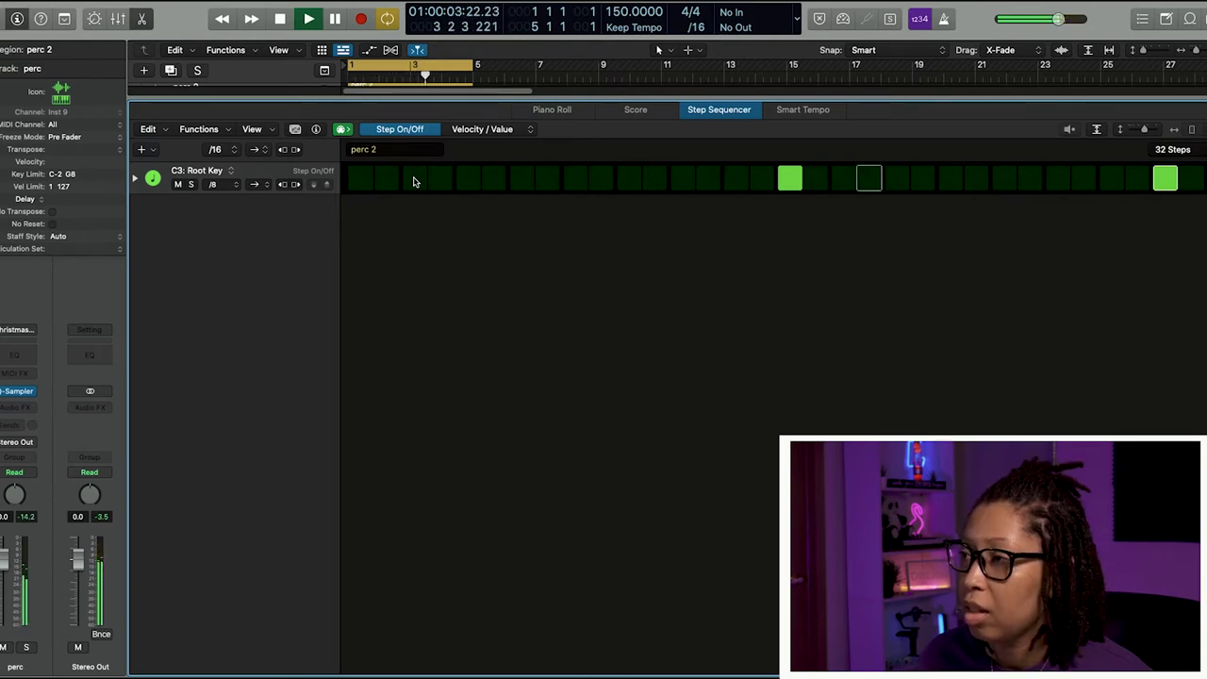
key("space")
key("space")
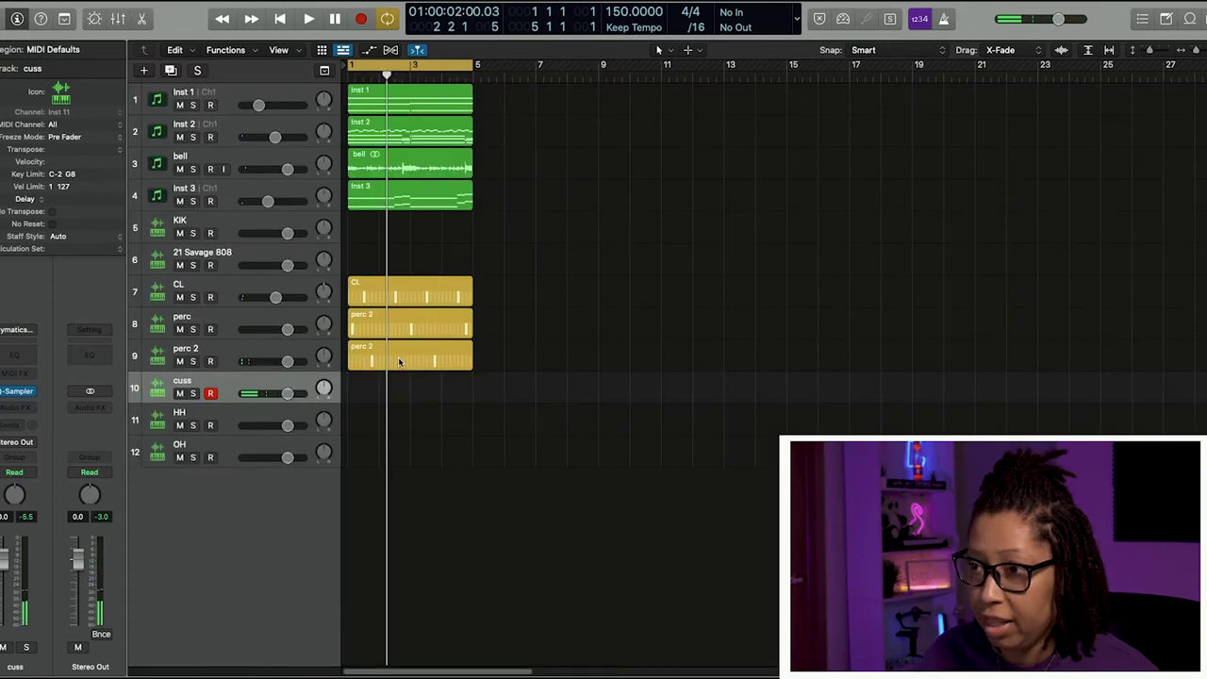
Copy the perc 2 pattern region onto the cuss track and clear its hits on steps 7 and 23
left_click_drag(398, 362, 399, 394)
double_click(385, 394)
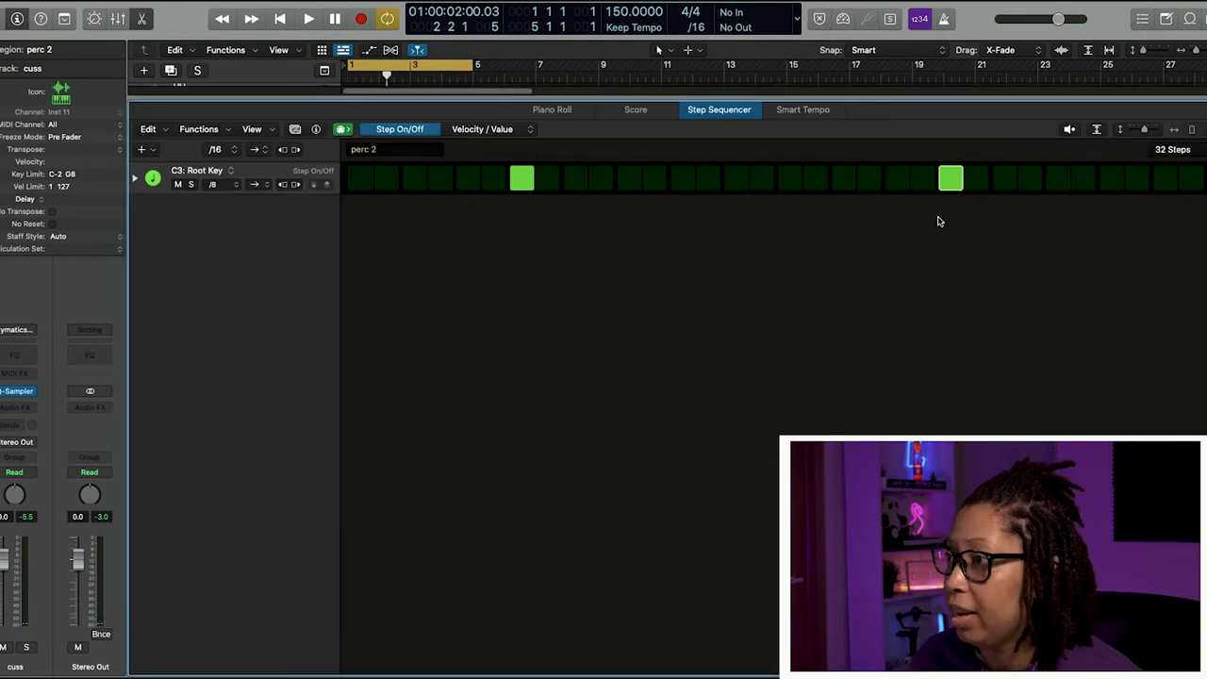
left_click(951, 178)
left_click(521, 178)
Program the cuss pattern with hits on steps 12, 26 and 28 while listening to the loop
key("space")
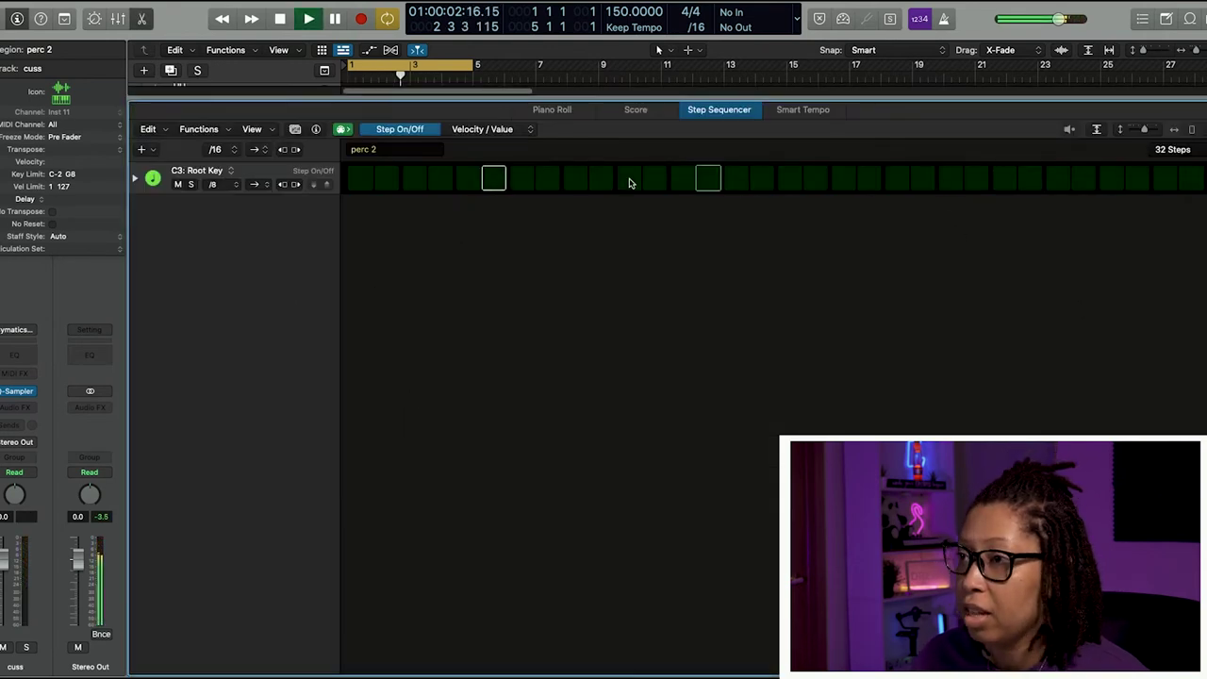
left_click(629, 178)
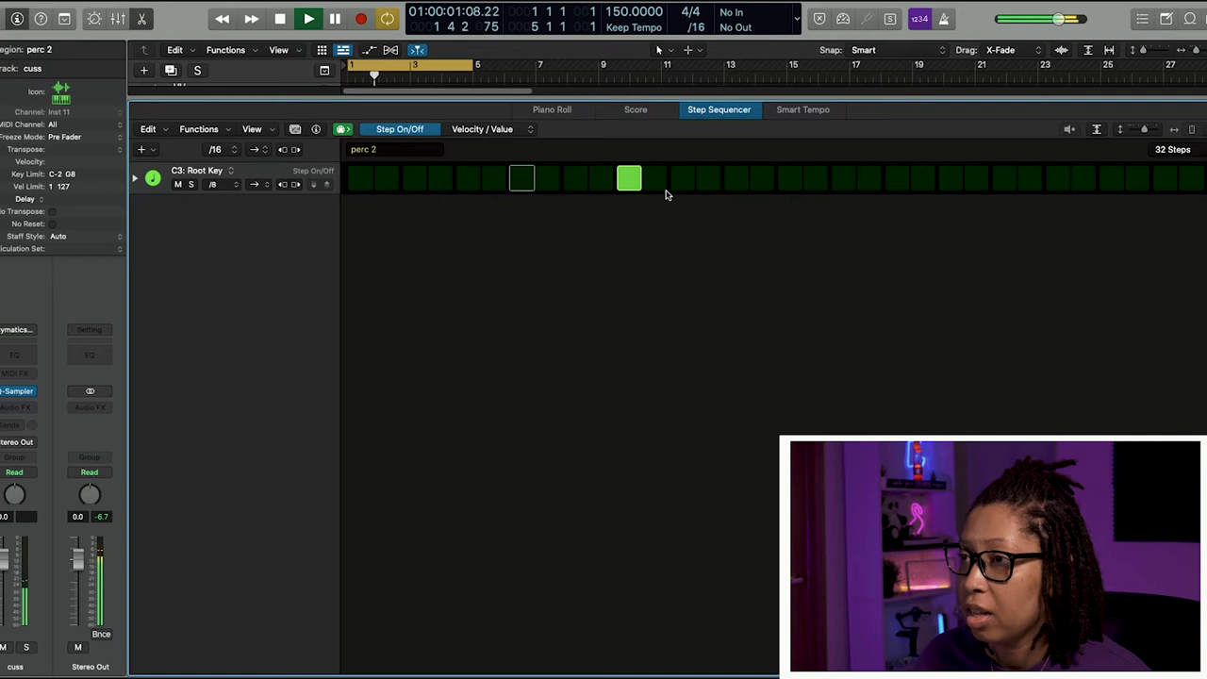
key("space")
left_click(654, 183)
left_click(633, 183)
key("space")
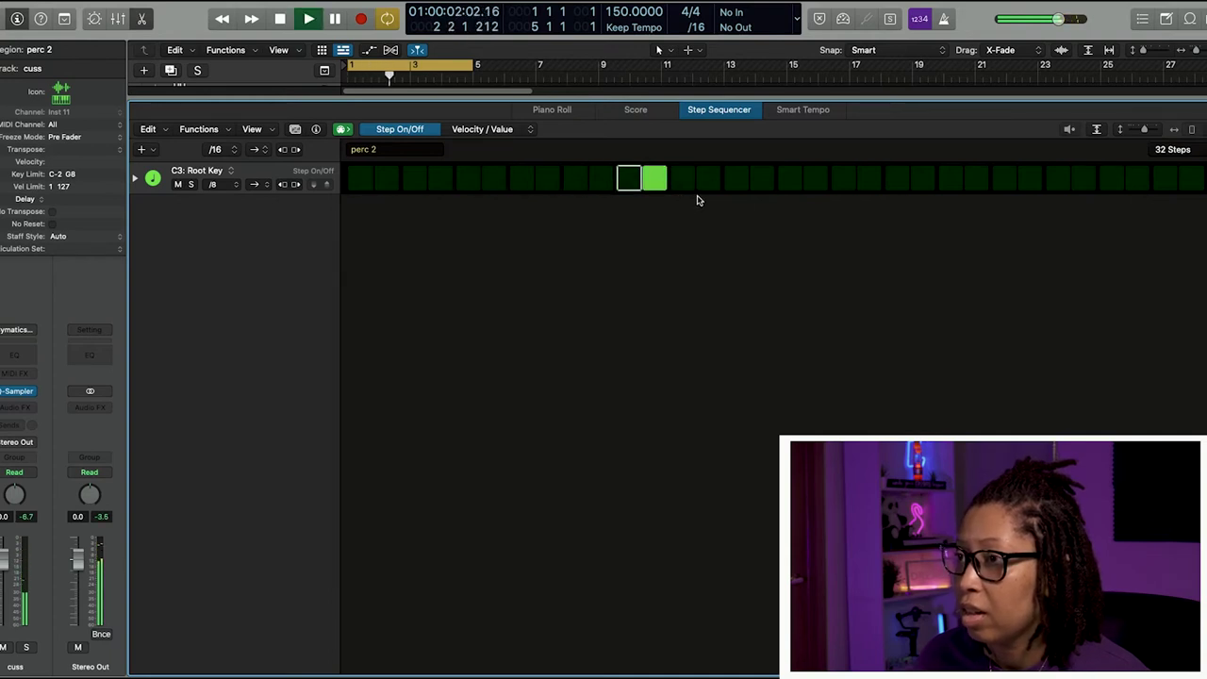
left_click(1029, 178)
left_click(1082, 178)
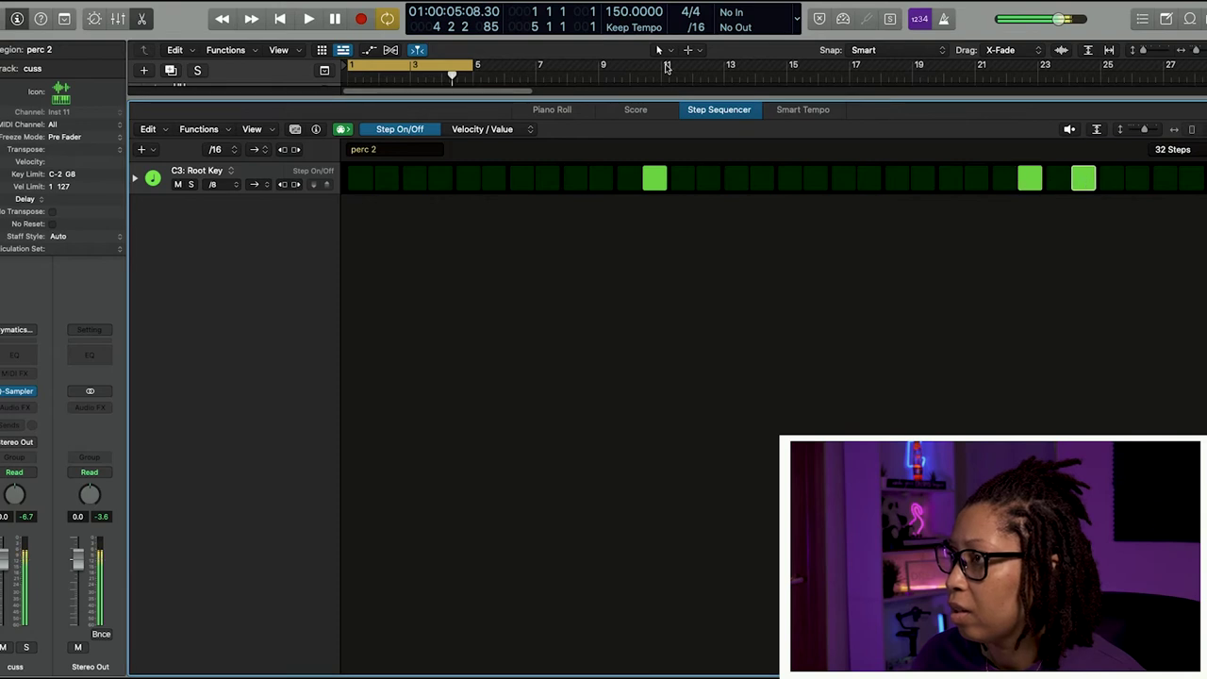
left_click(418, 79)
key("space")
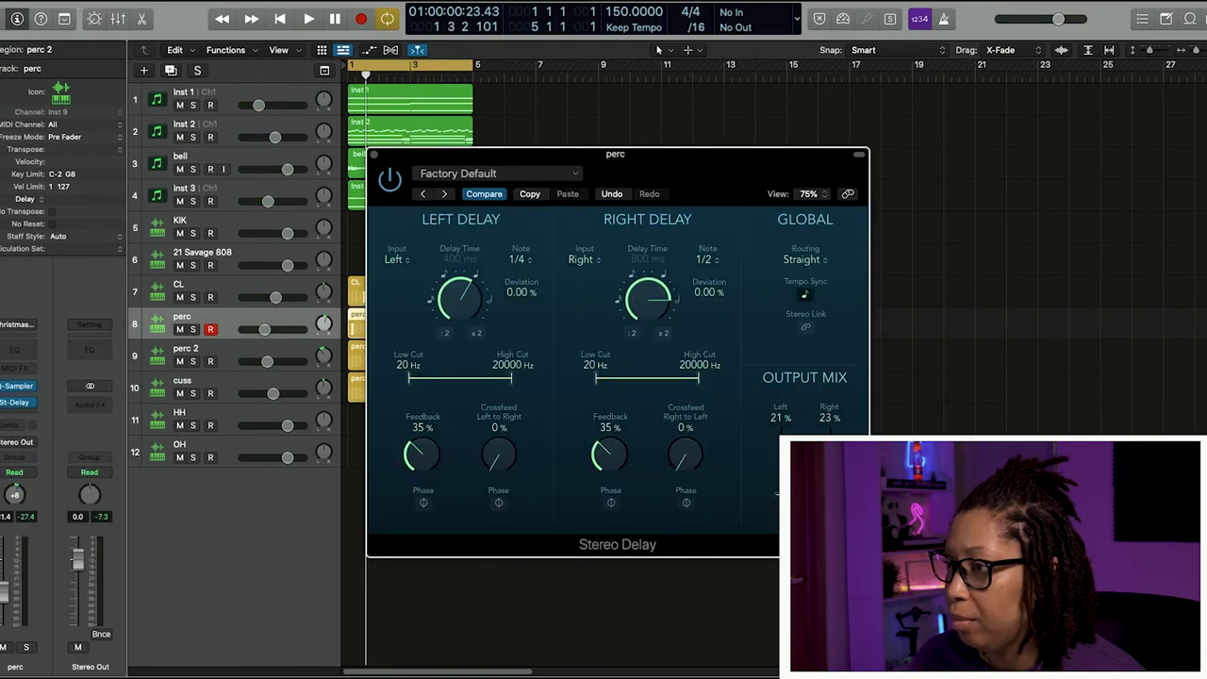
Listen to the perc track's Stereo Delay in the mix, close the plug-in, and audition perc soloed from the start
key("space")
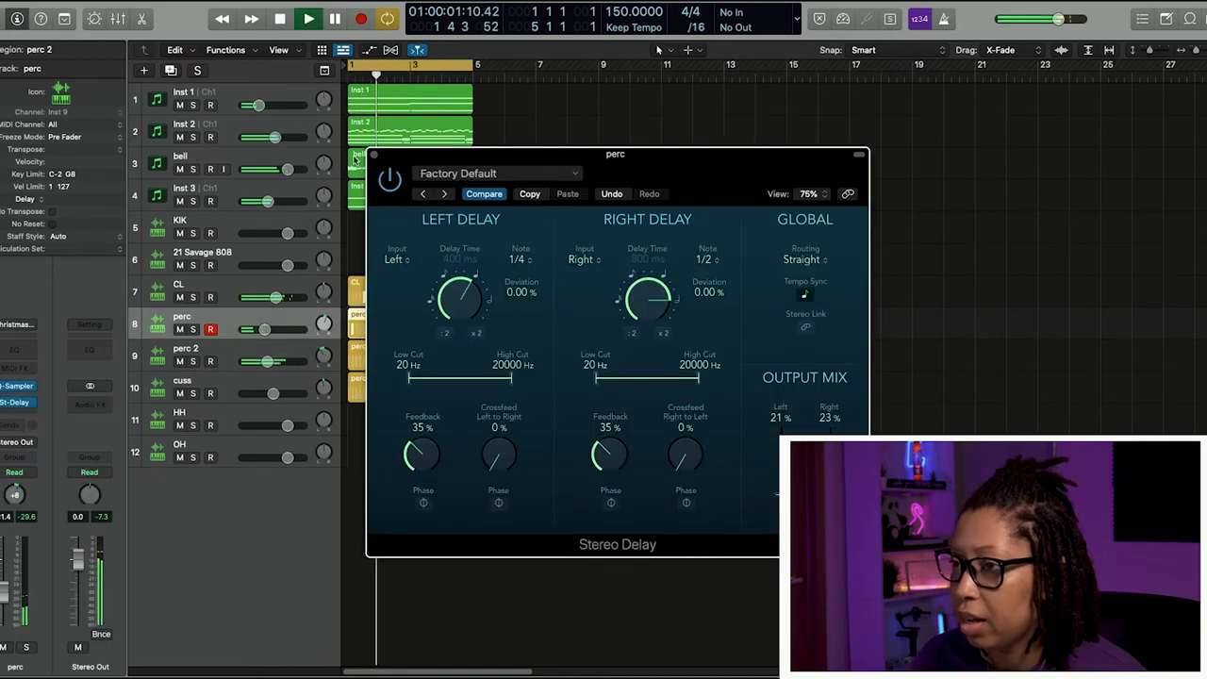
left_click(375, 154)
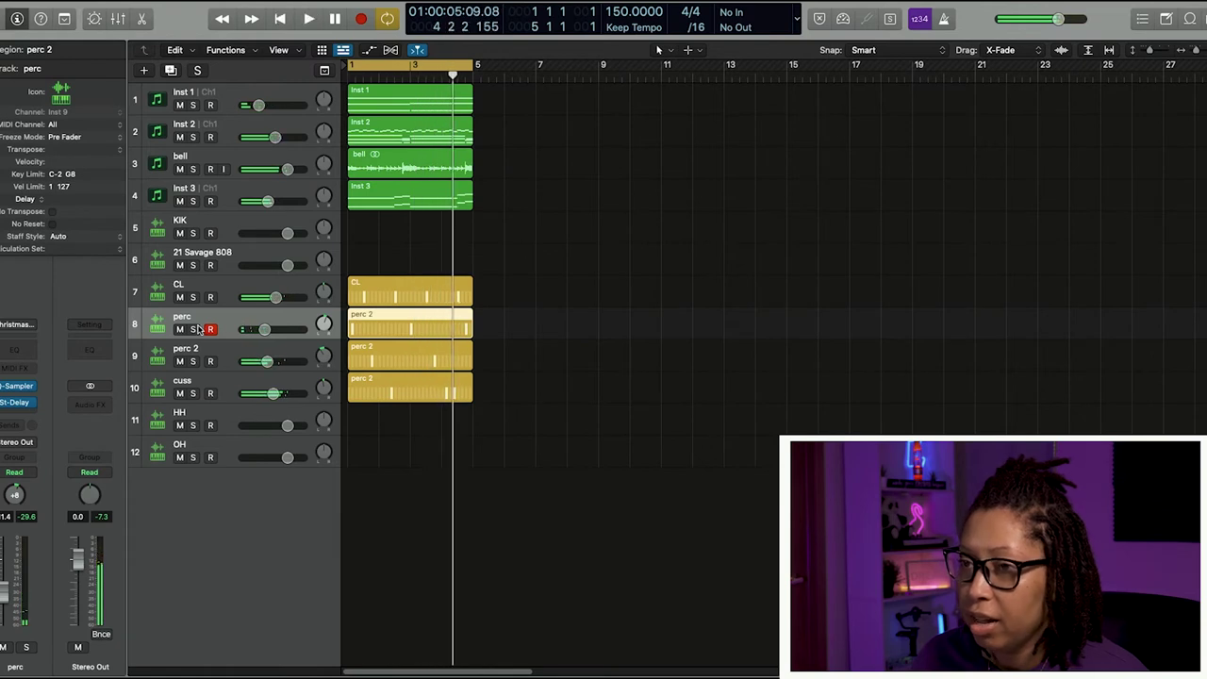
key("s")
key("Return")
key("space")
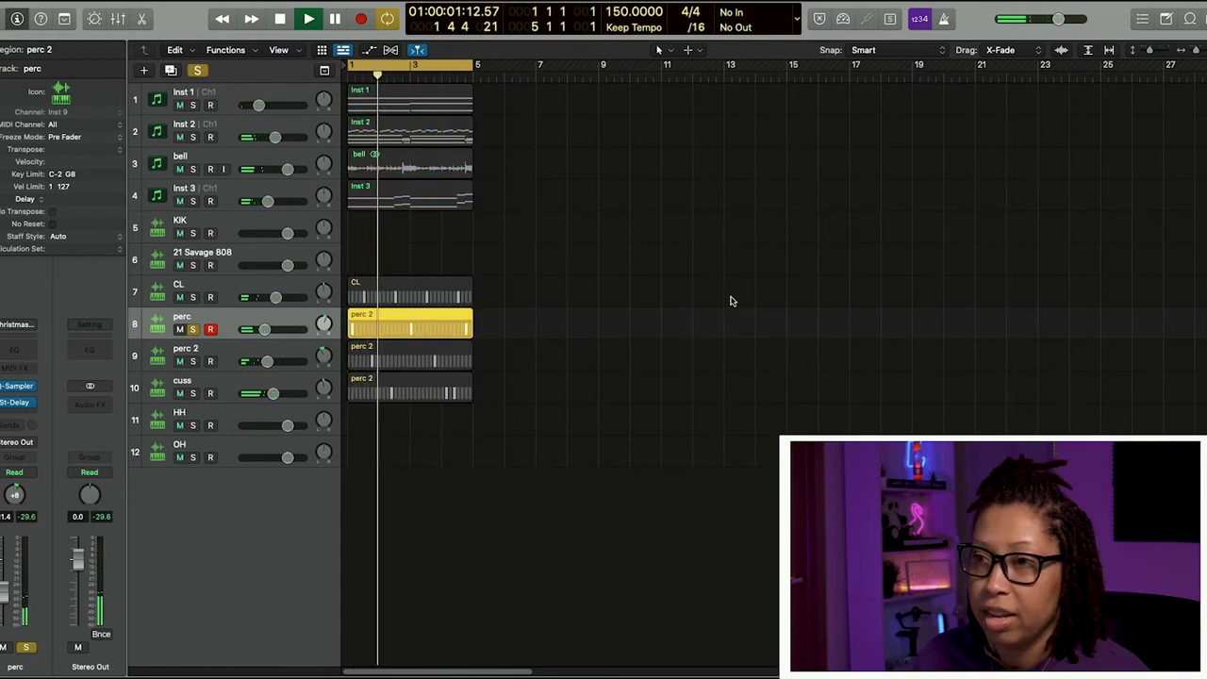
key("Return")
key("space")
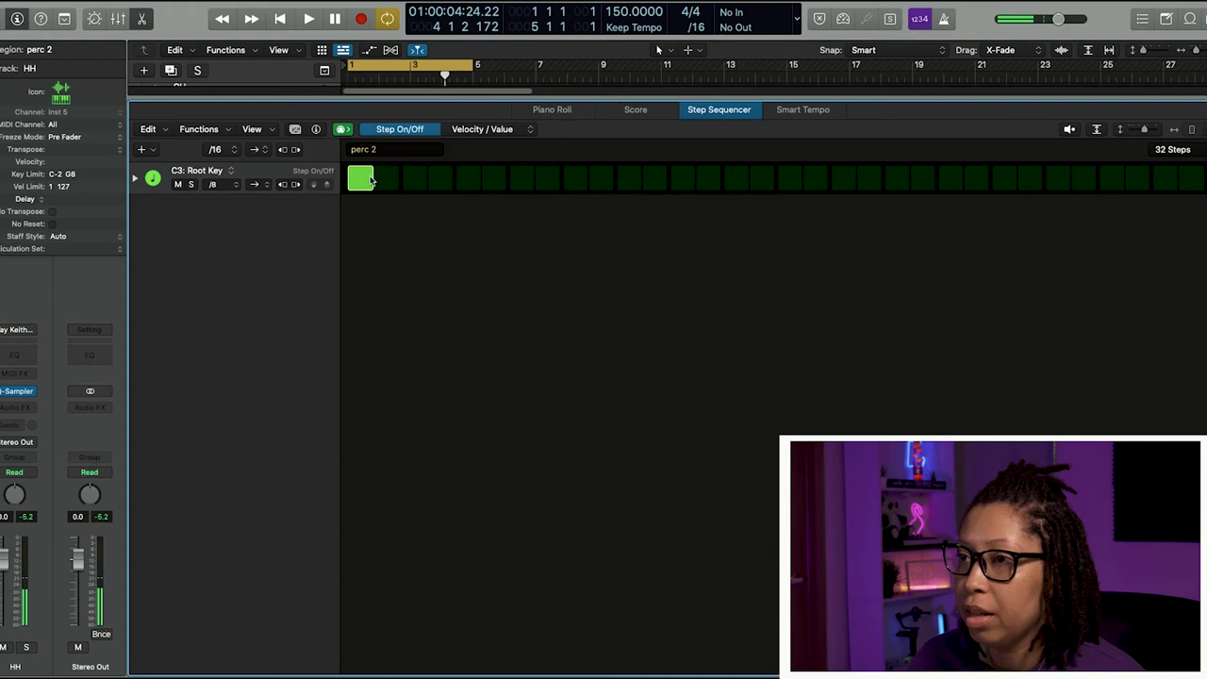
Fill all 32 steps of the HH pattern with hi-hat hits, including the gaps at steps 9, 13 and 18
left_click(385, 179)
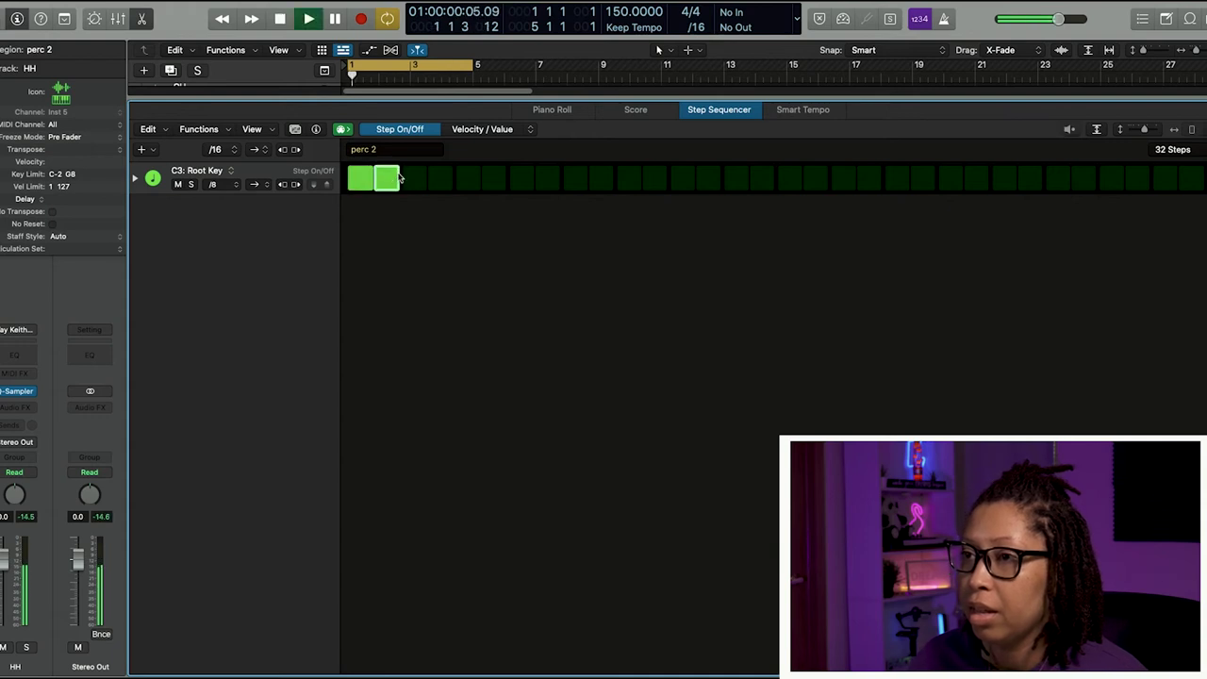
mouse_move(415, 180)
left_mouse_down()
mouse_move(1100, 216)
mouse_move(1196, 202)
left_mouse_up()
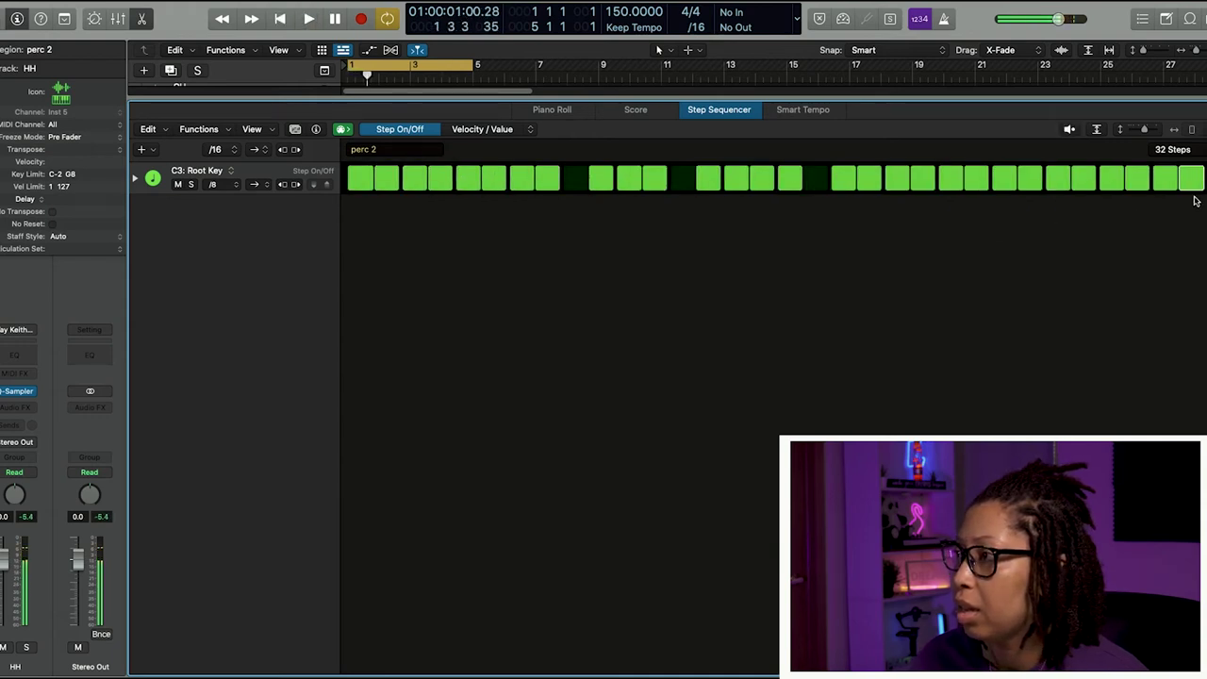
left_click(573, 179)
left_click(681, 179)
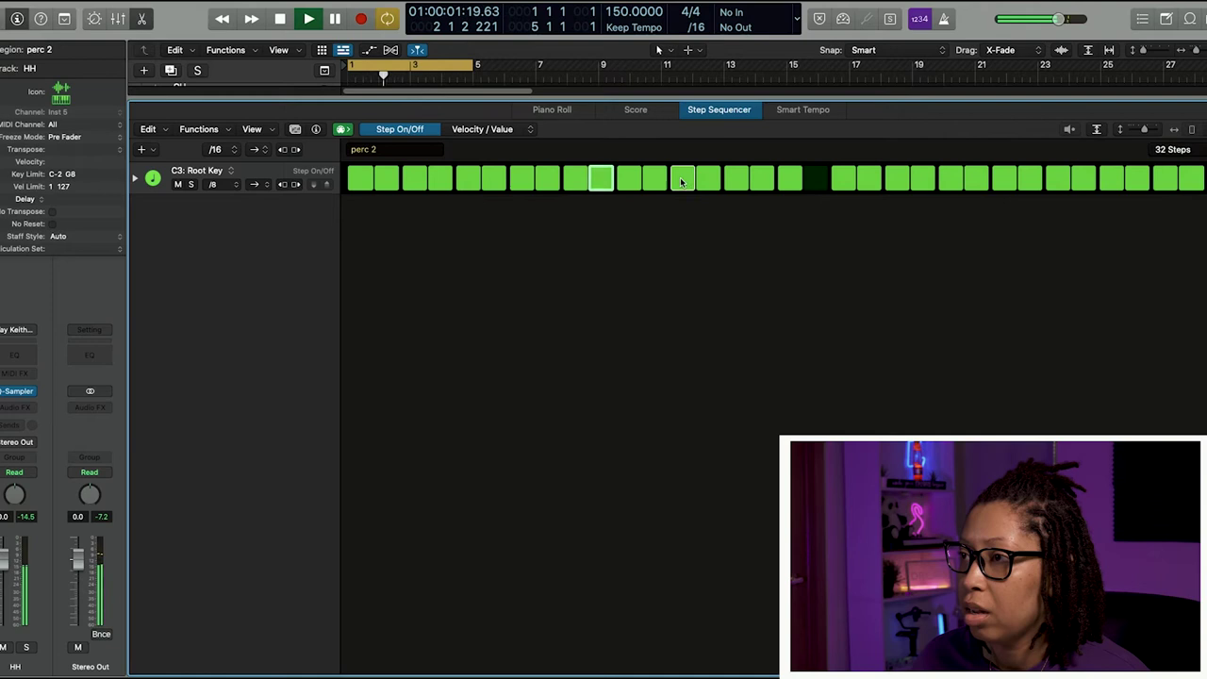
left_click(809, 179)
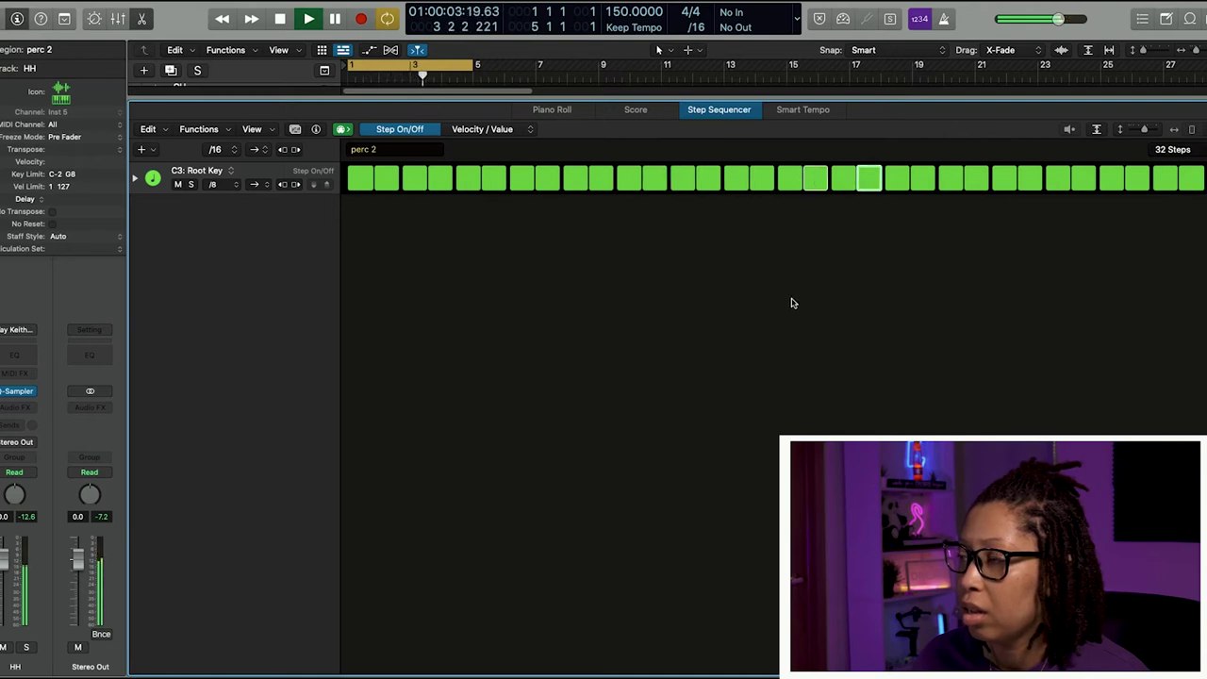
Add note repeats to steps 6 and 11 of the HH pattern and tie step 11 to step 12
key("space")
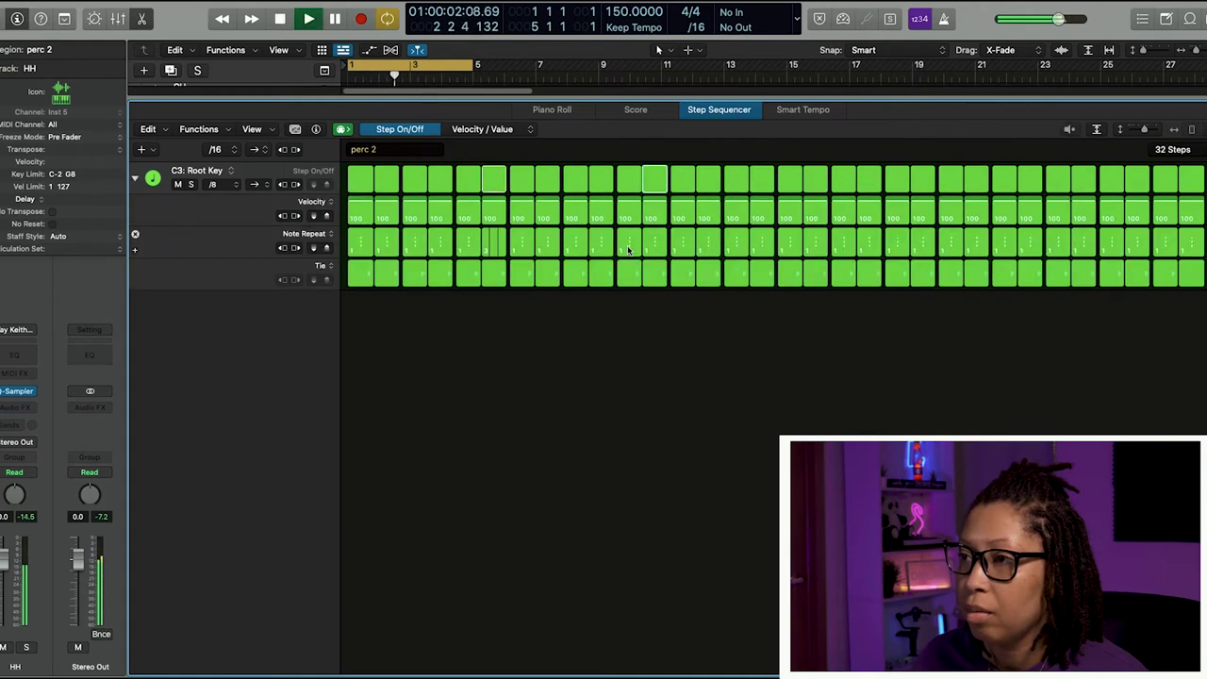
key("space")
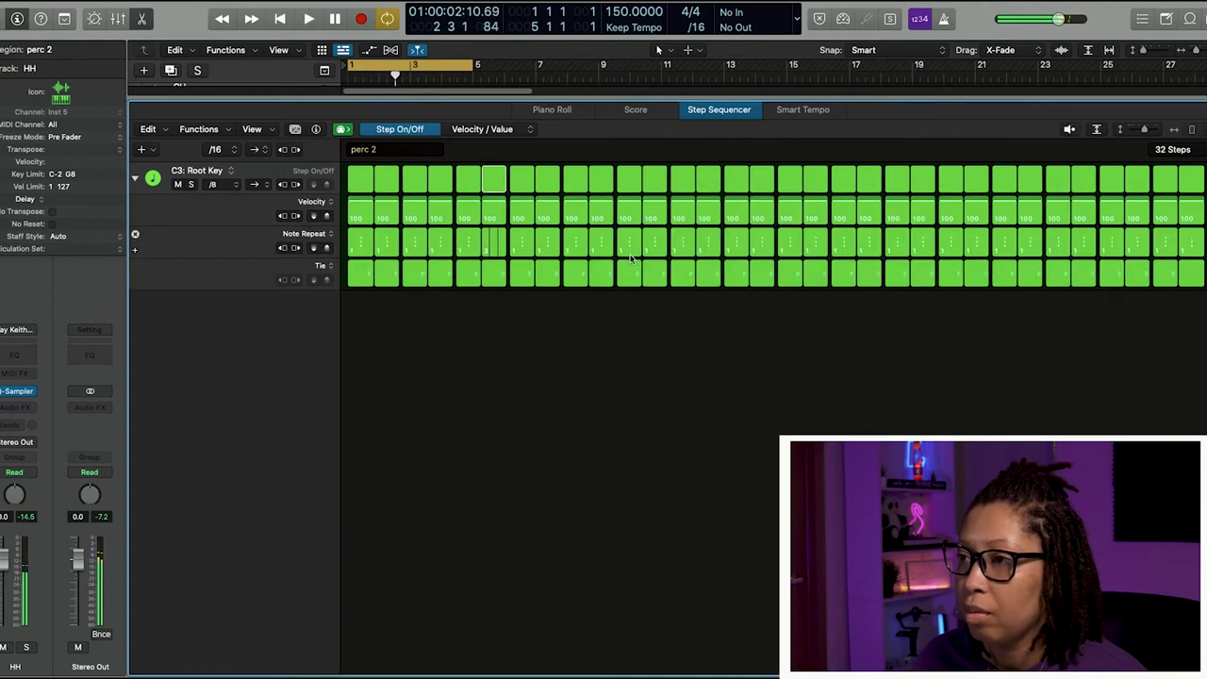
left_click_drag(630, 249, 632, 239)
key("space")
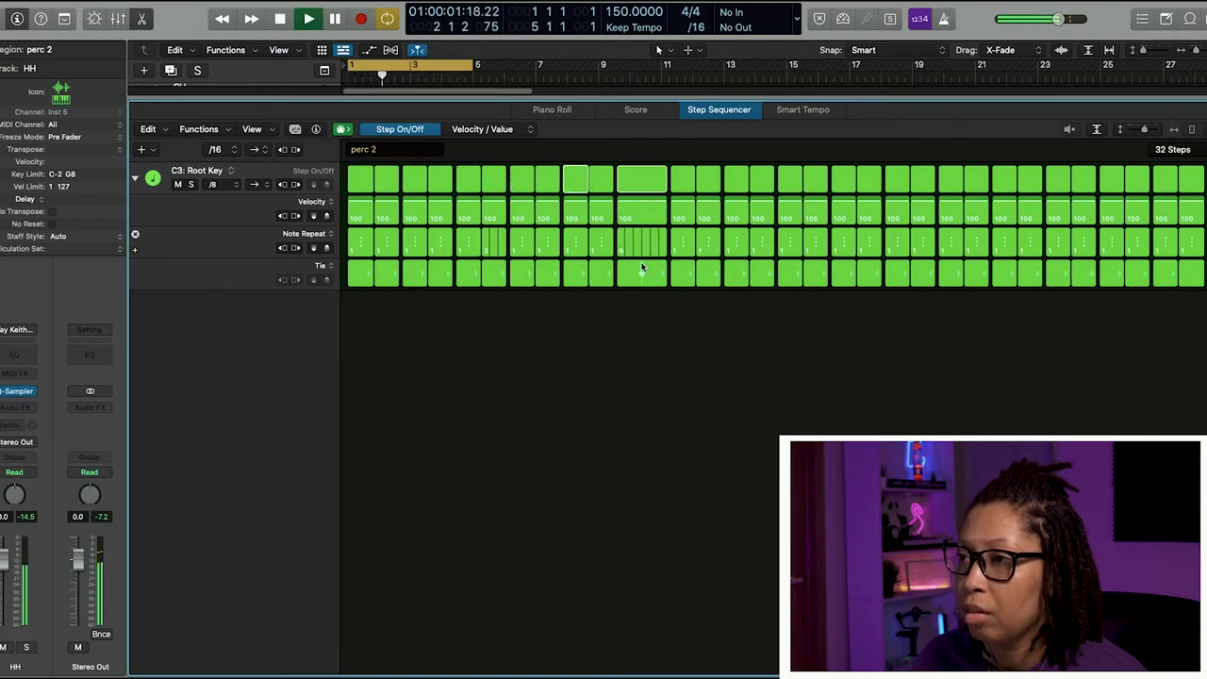
Add note repeats to HH steps 4, 20, 23, 27, 28, 31 and 32, remove step 11's tie and tie step 4 to step 5
key("space")
key("space")
key("space")
left_click_drag(954, 245, 961, 251)
key("space")
left_click_drag(1056, 245, 1094, 247)
left_click_drag(1158, 247, 1167, 255)
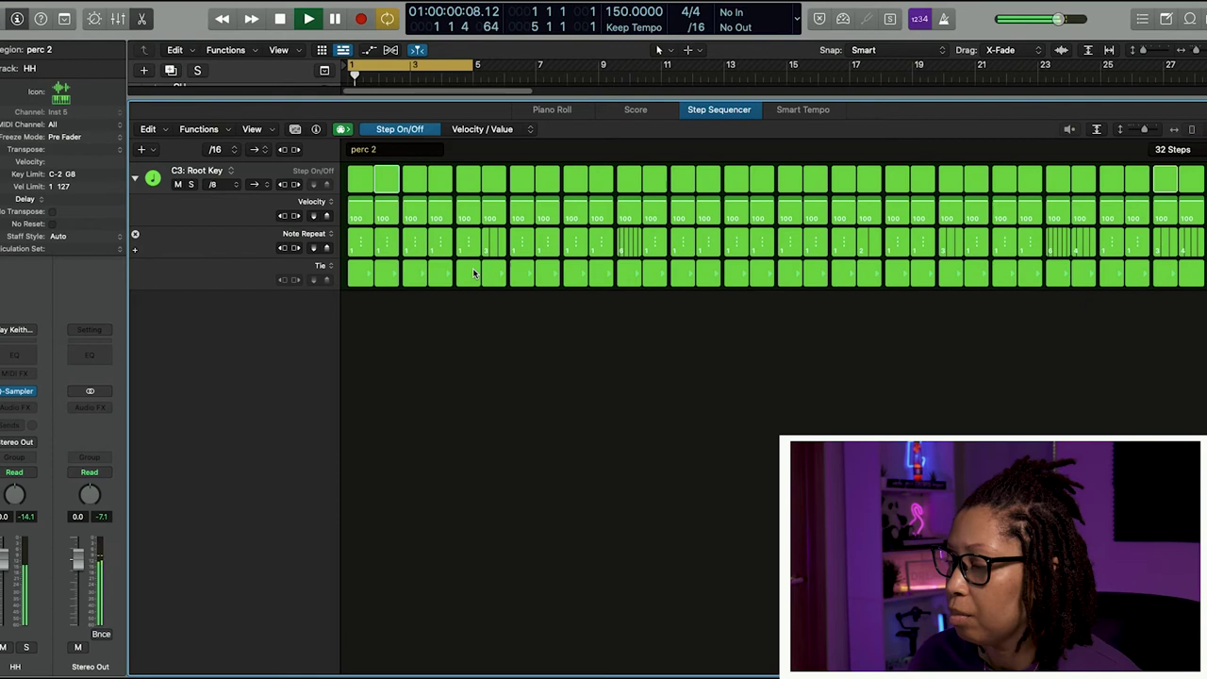
left_click_drag(1192, 243, 1200, 257)
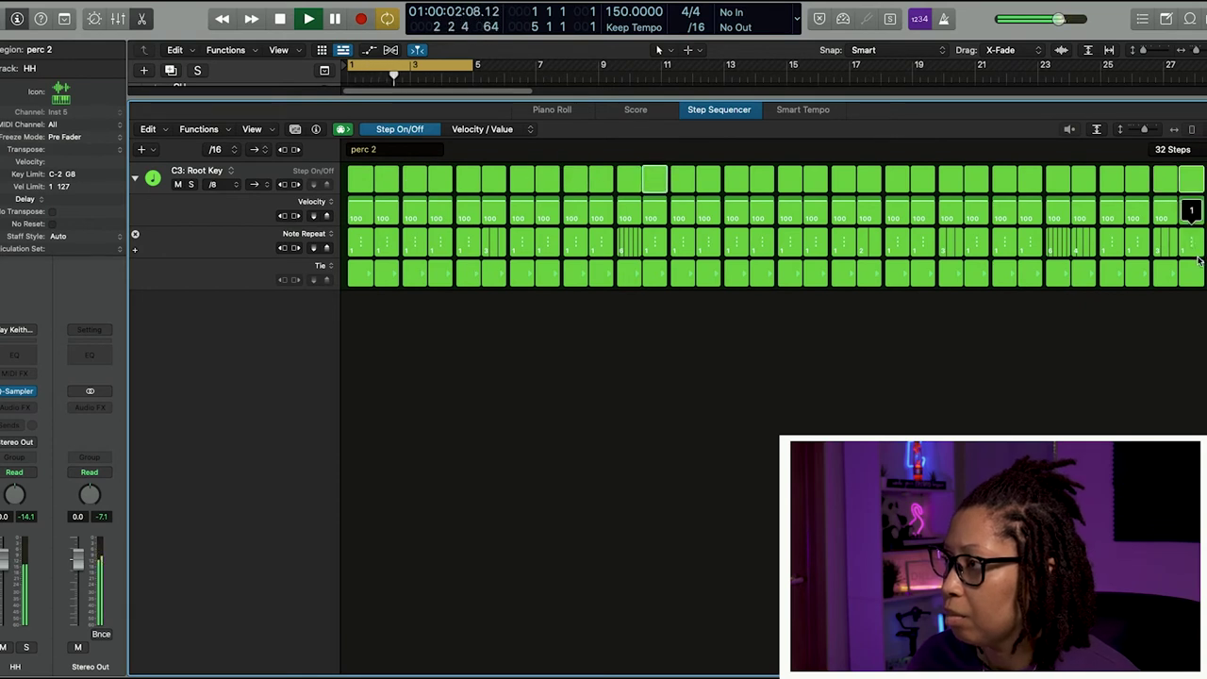
left_click(454, 274)
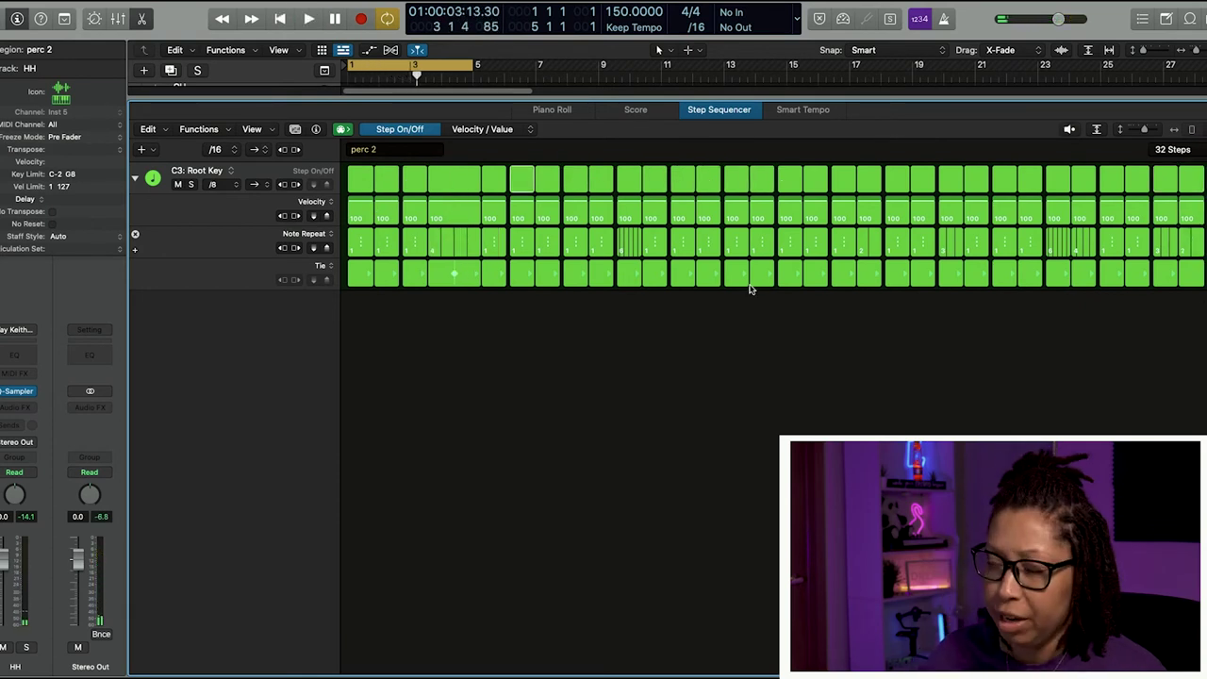
Convert the pattern regions on the CL, perc, perc 2, cuss and HH tracks to MIDI regions
key("x")
key("x")
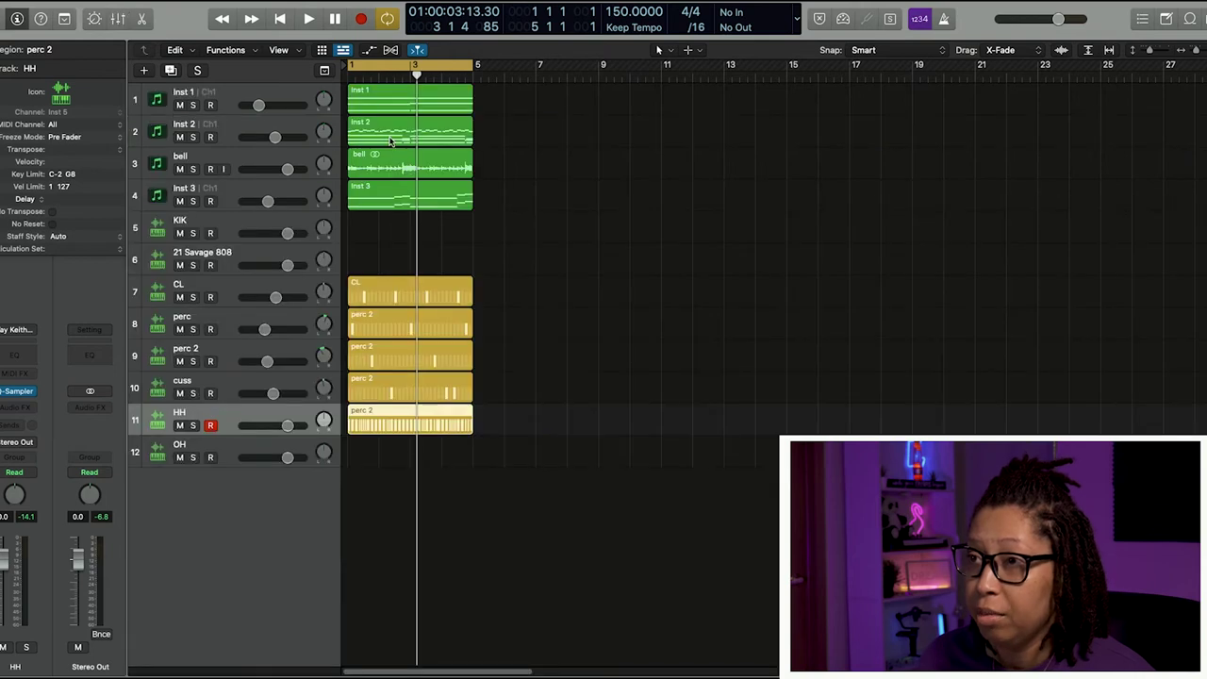
left_click_drag(486, 521, 396, 278)
right_click(394, 295)
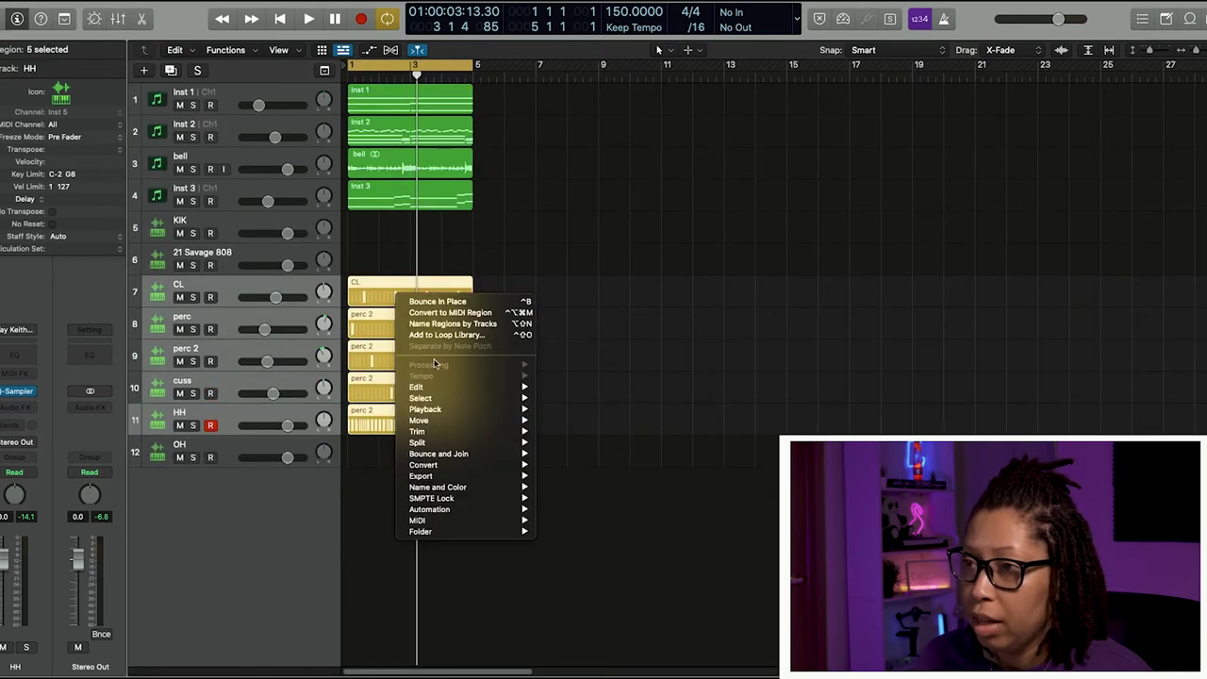
left_click(436, 312)
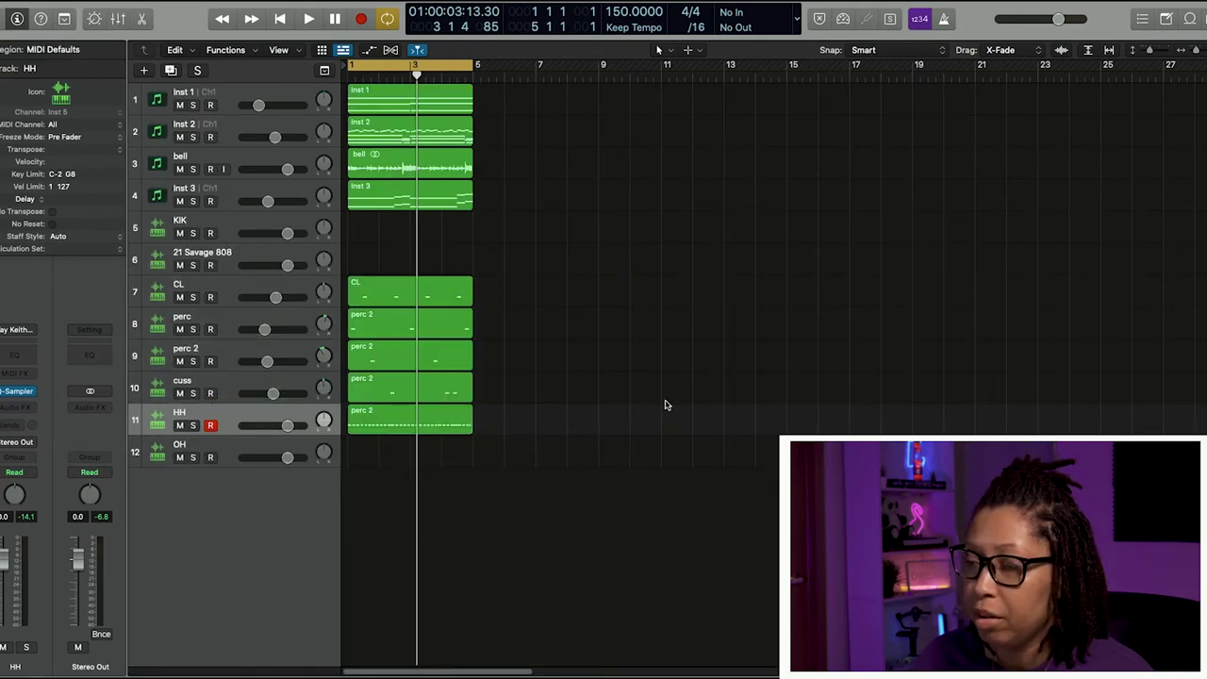
Randomize the velocity of all notes in the HH region between 46 and 127 with the Random Velocity MIDI transform
left_click(447, 431)
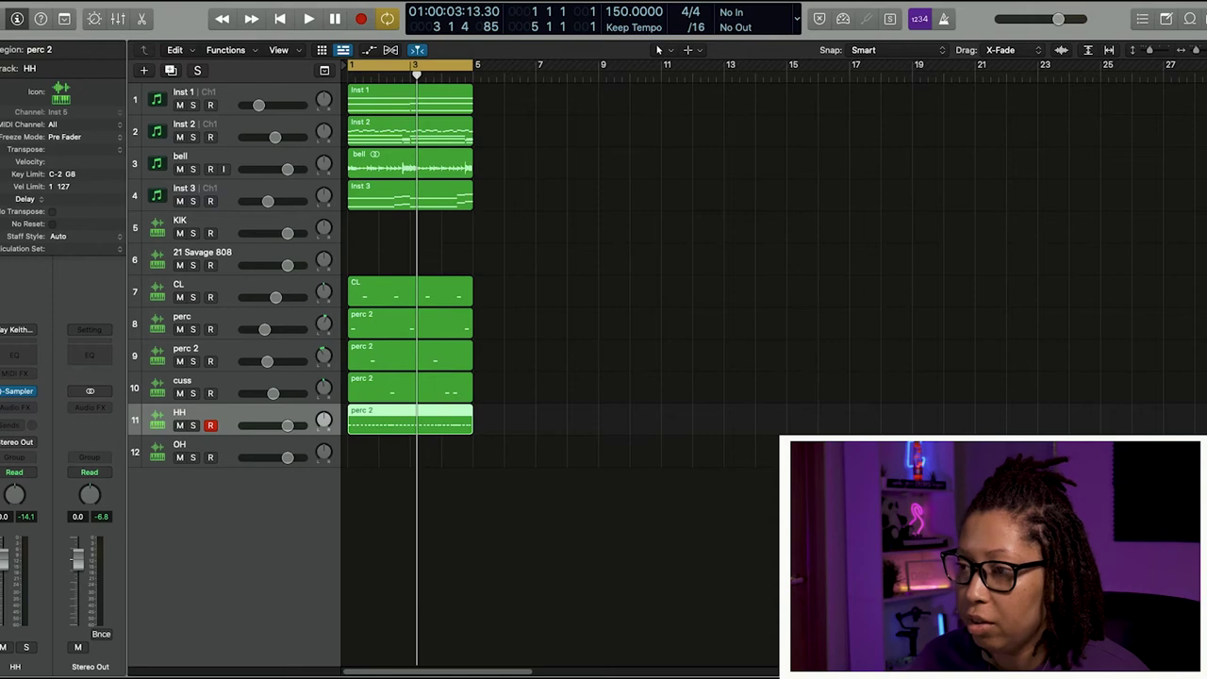
double_click(419, 427)
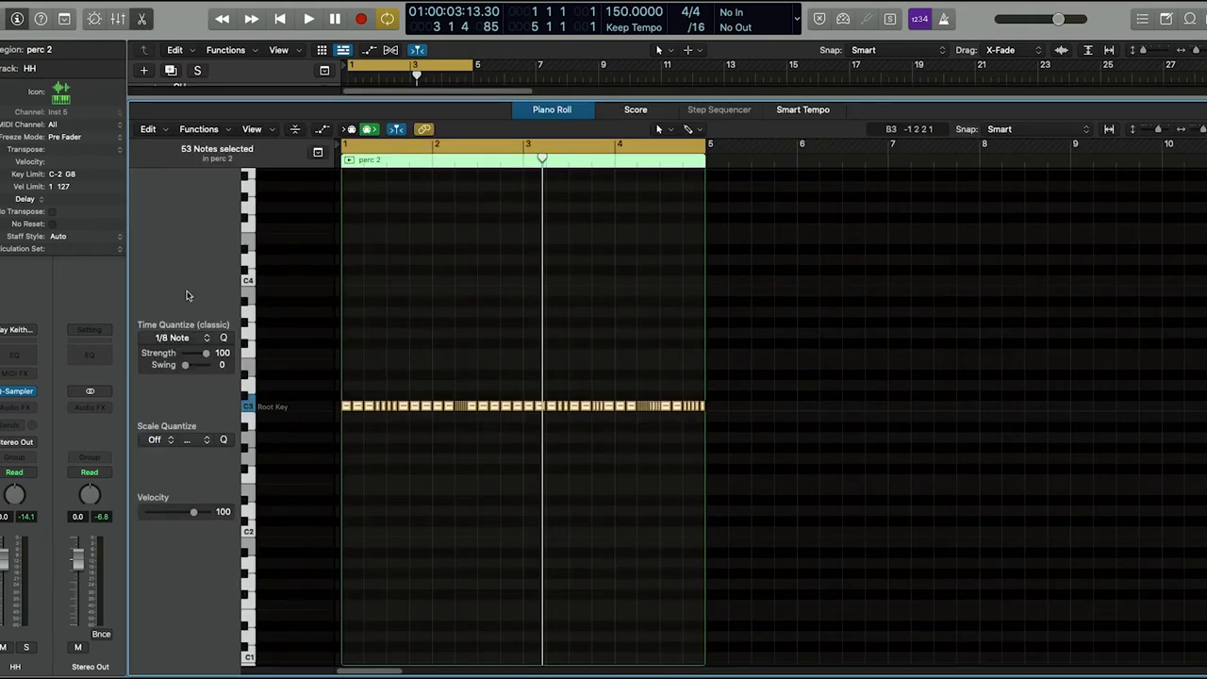
left_click(199, 132)
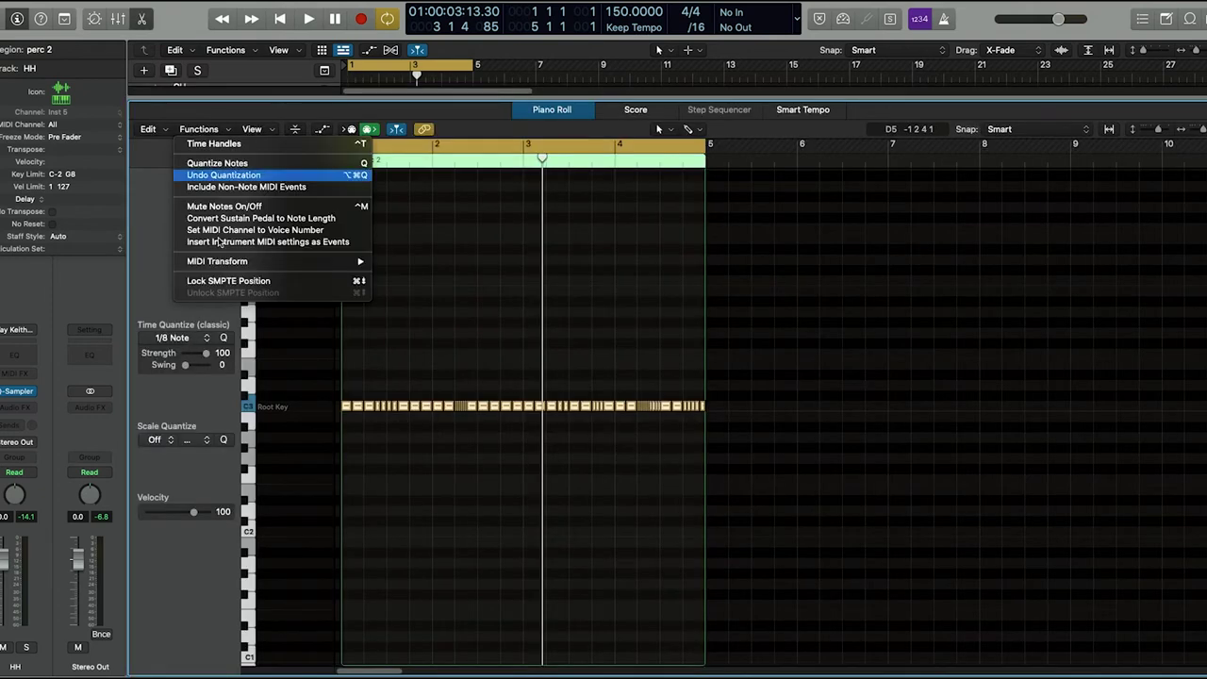
mouse_move(221, 262)
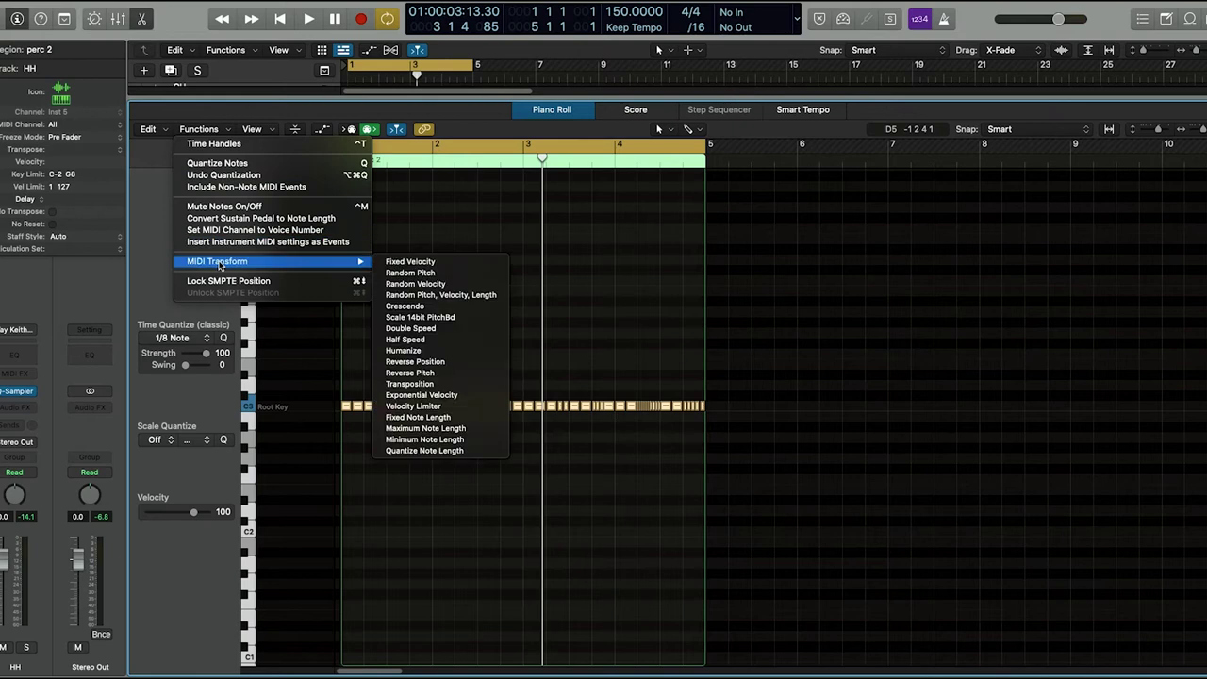
left_click(422, 284)
left_click_drag(1009, 315, 1008, 282)
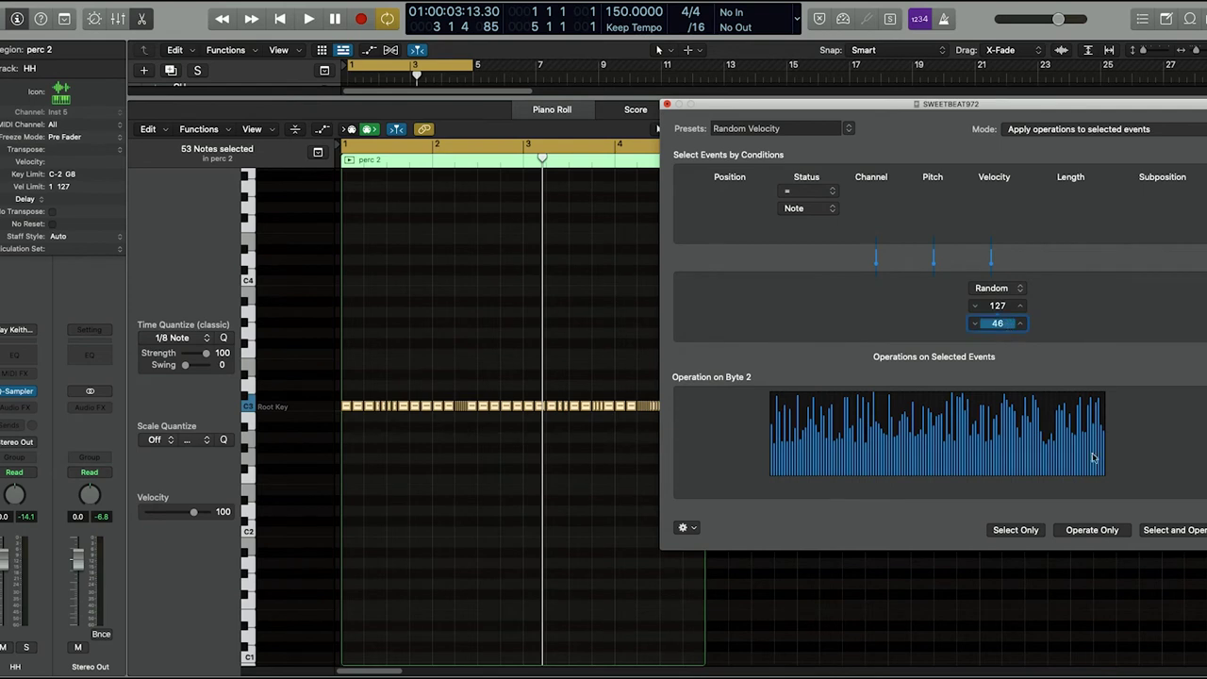
left_click(1182, 530)
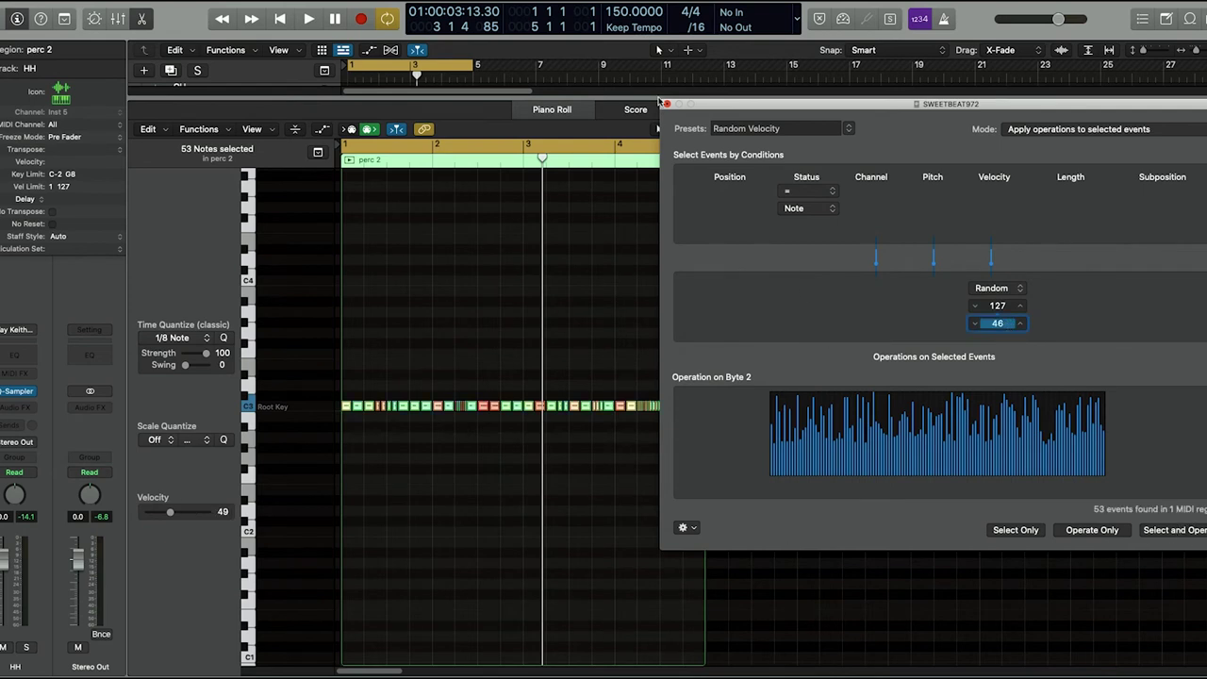
left_click(668, 105)
Lower the pitches of the fast HH roll notes at beat 3 of bar 1 and beat 2 of bar 2, then play the loop
left_click(386, 440)
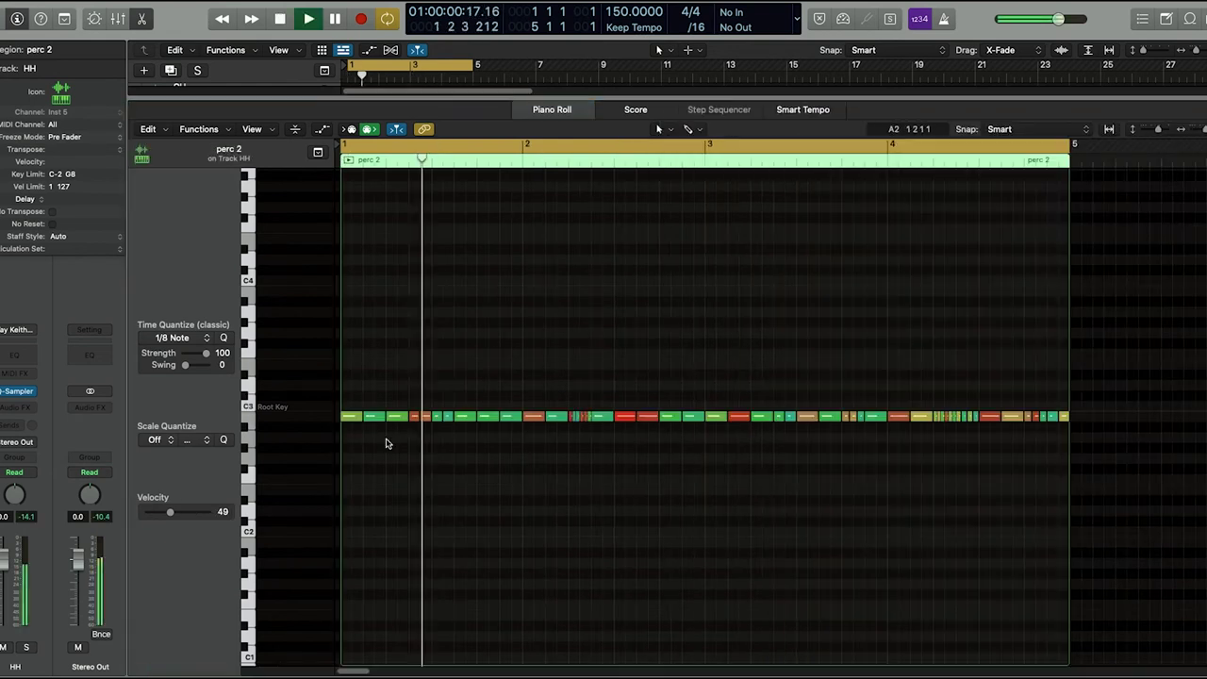
left_click(440, 416)
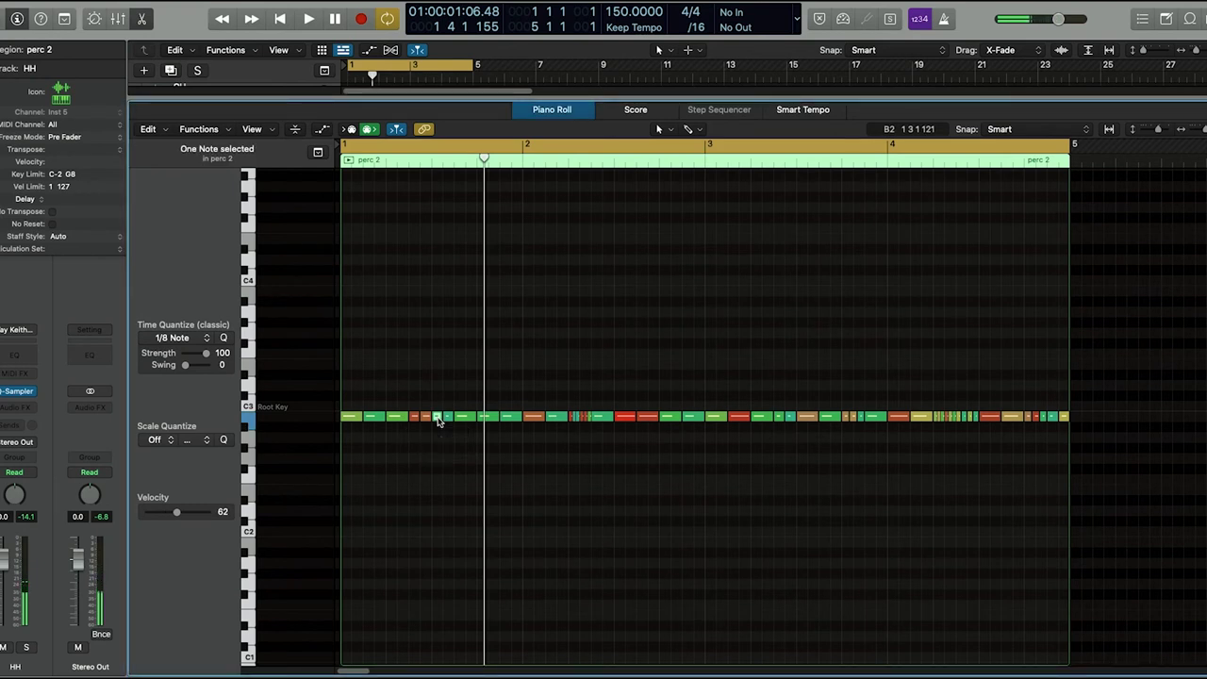
key("Right")
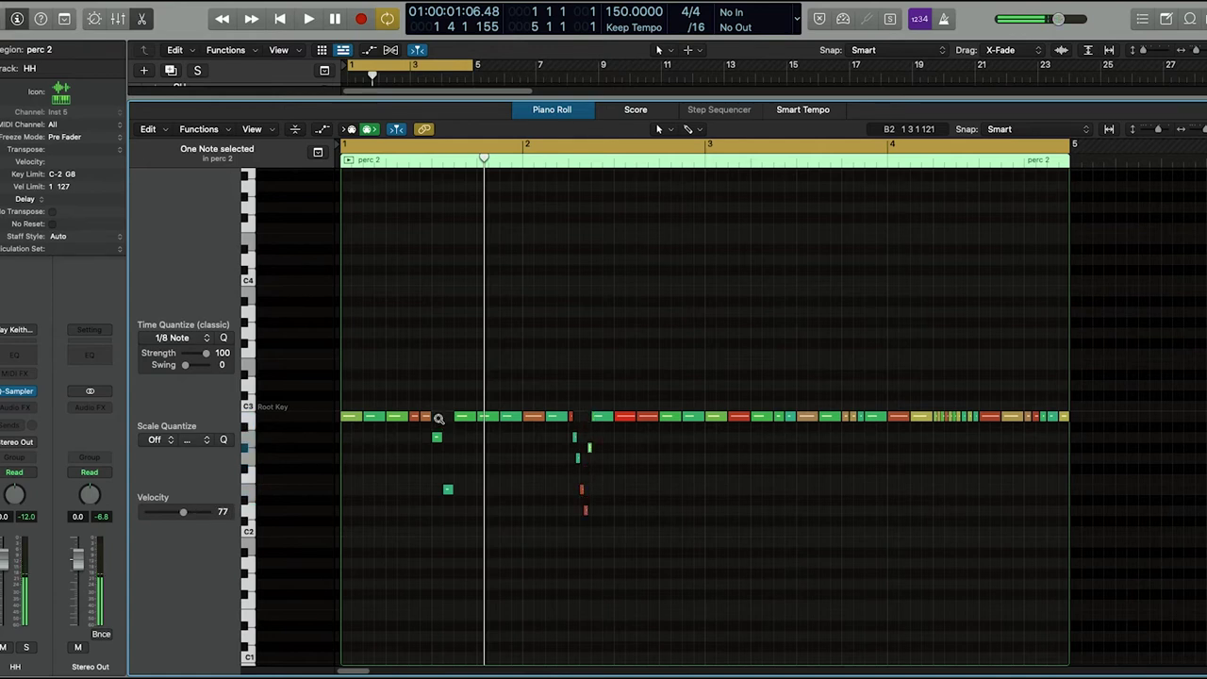
key("space")
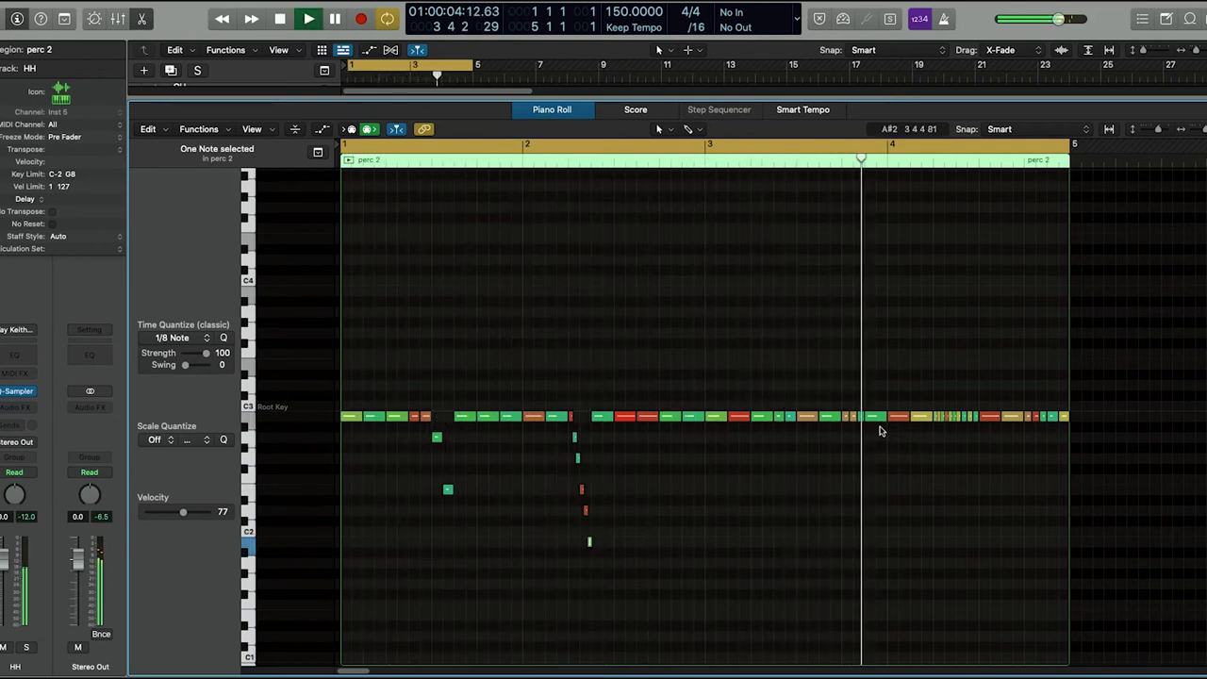
Lower the second eighth-note HH hit in bar 4 by ten semitones and play the loop from the start
left_click(927, 417)
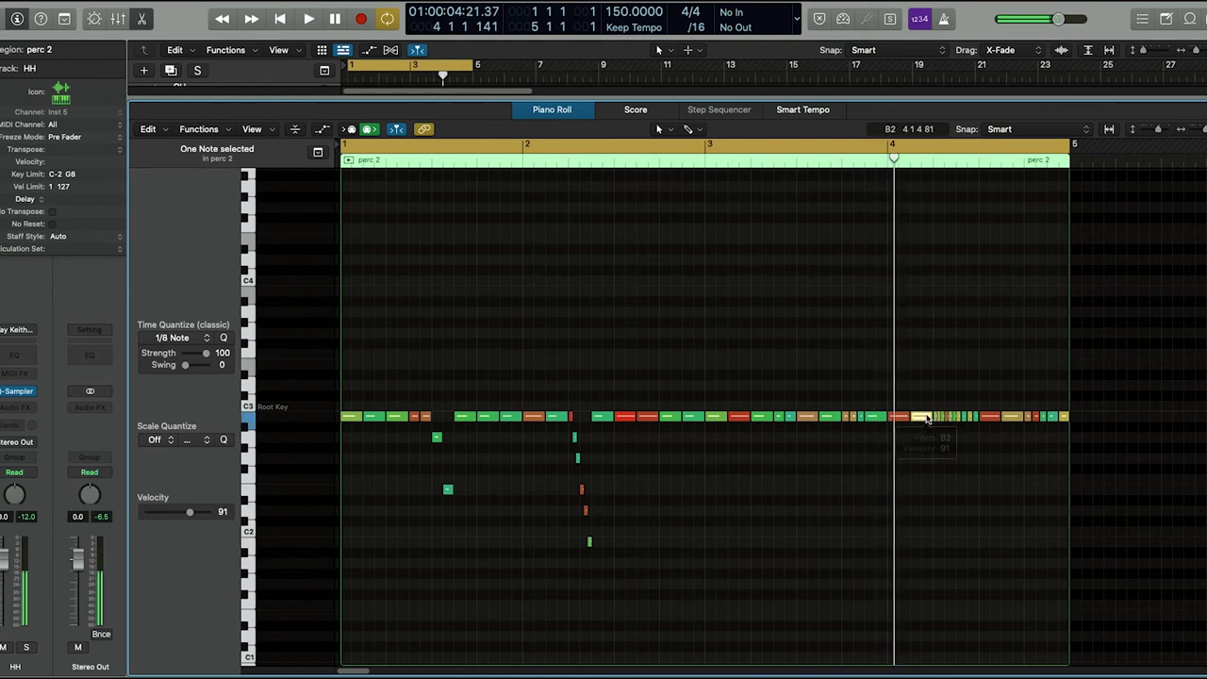
key("alt+Down")
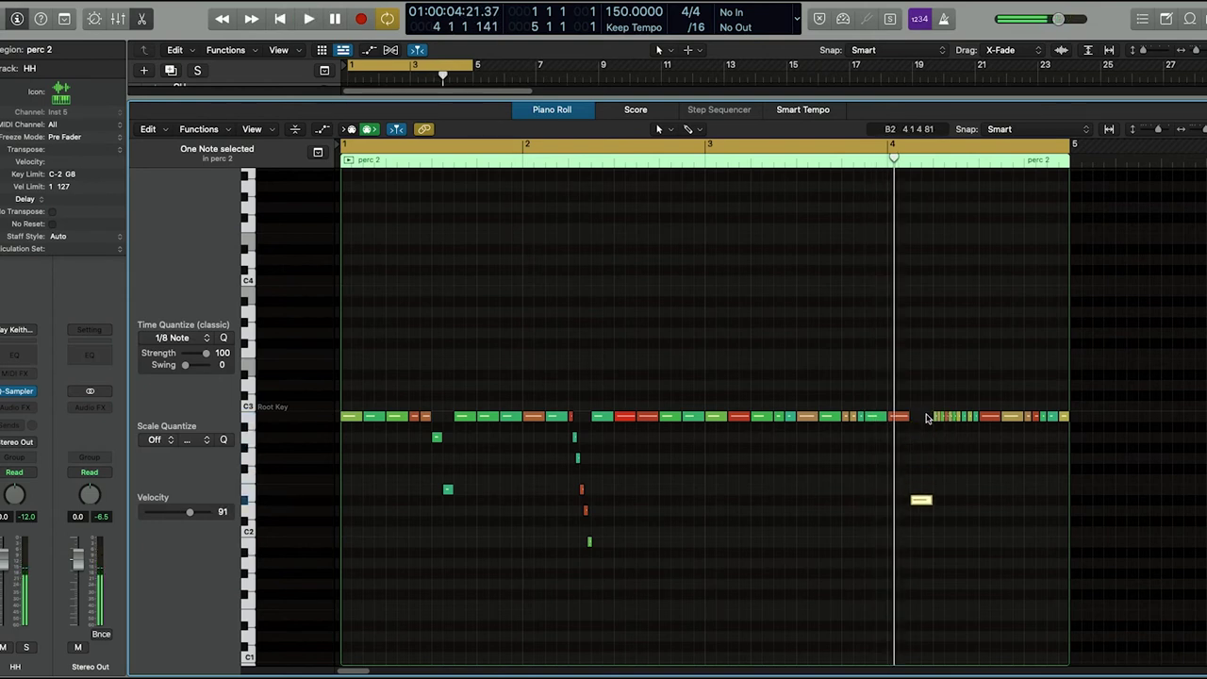
key("Down")
key("Up")
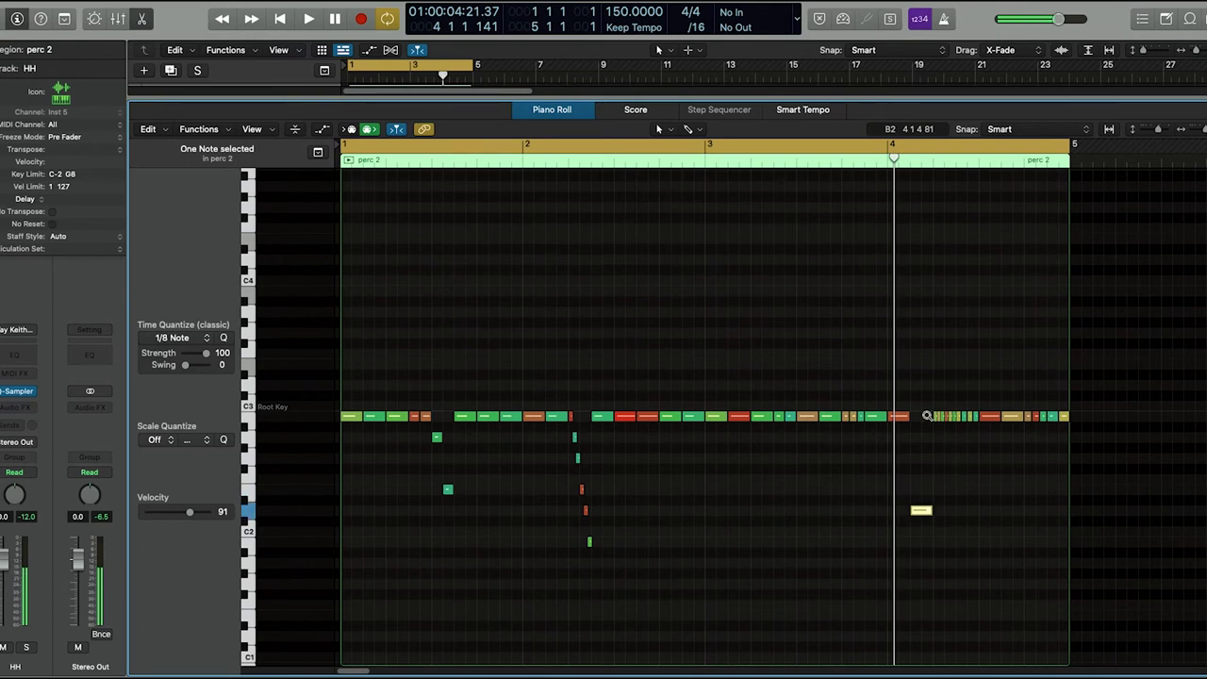
key("Return")
key("space")
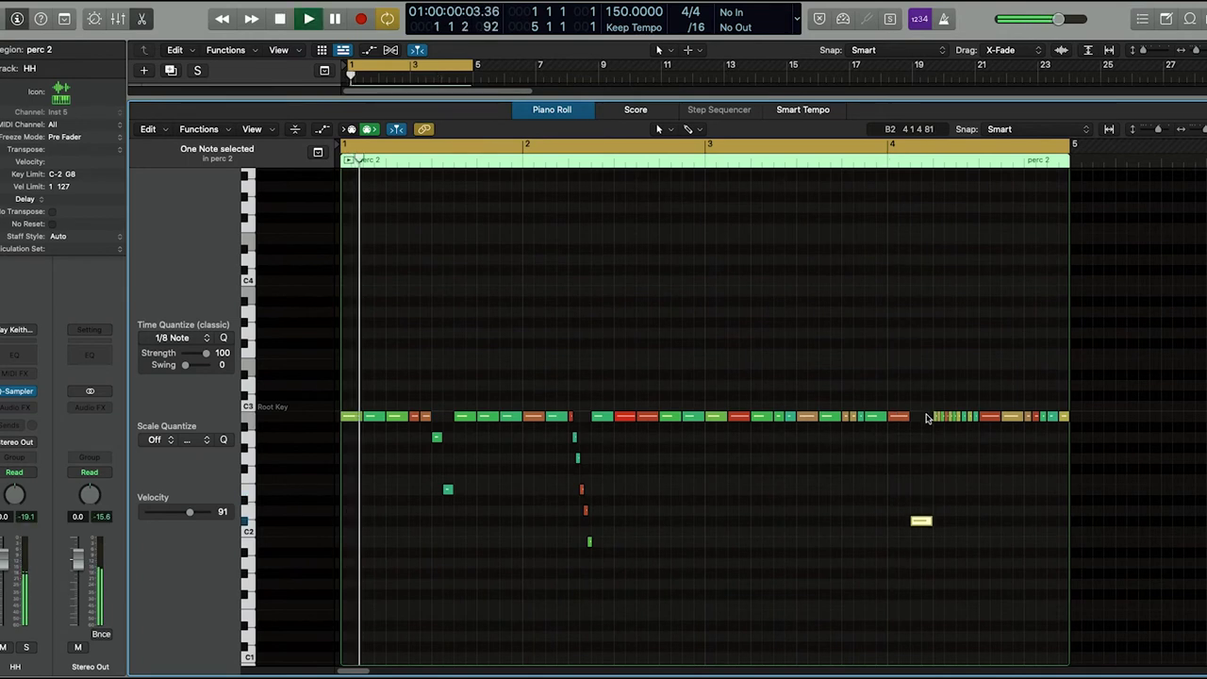
Lower the second eighth-note HH hit in bar 3 by eight semitones and listen to the result in the loop
left_click(741, 420)
key("alt+Down")
key("alt+Down")
key("alt+Down")
key("alt+Down")
key("alt+Down")
key("alt+Down")
key("space")
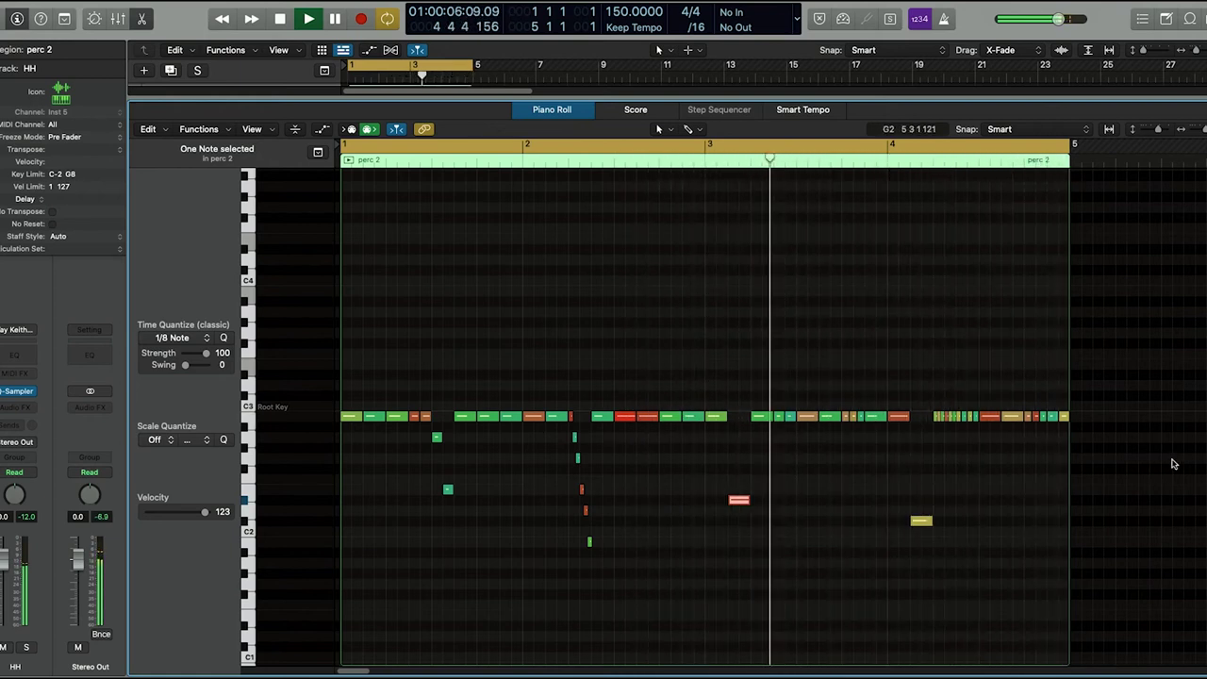
key("space")
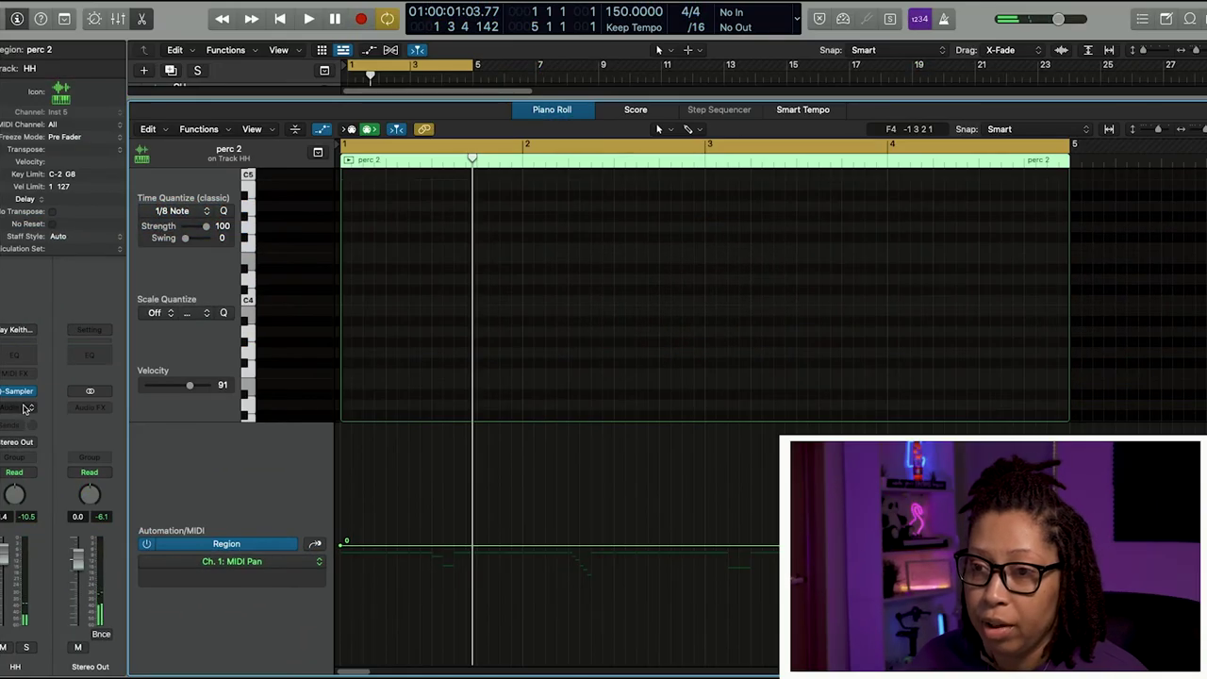
Insert Effectrix on the HH track and draw Reverse on steps 29–32, Phaser on steps 1–3 and Chorus from step 9
left_click(21, 420)
left_click(38, 480)
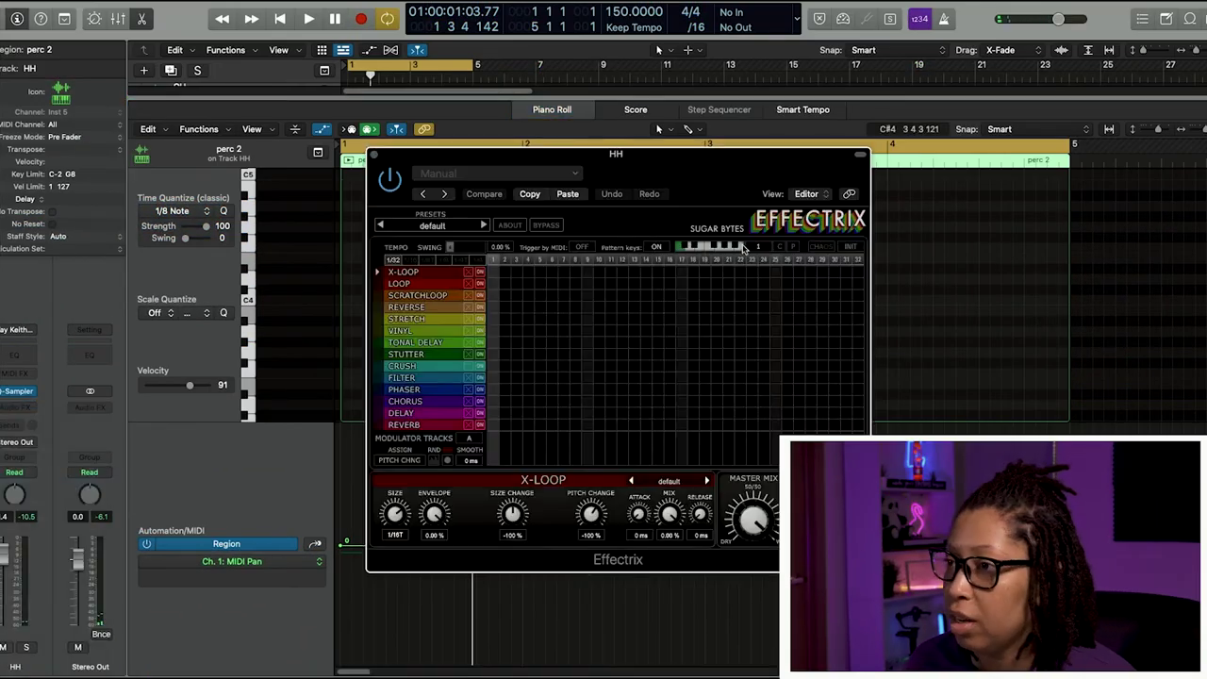
key("space")
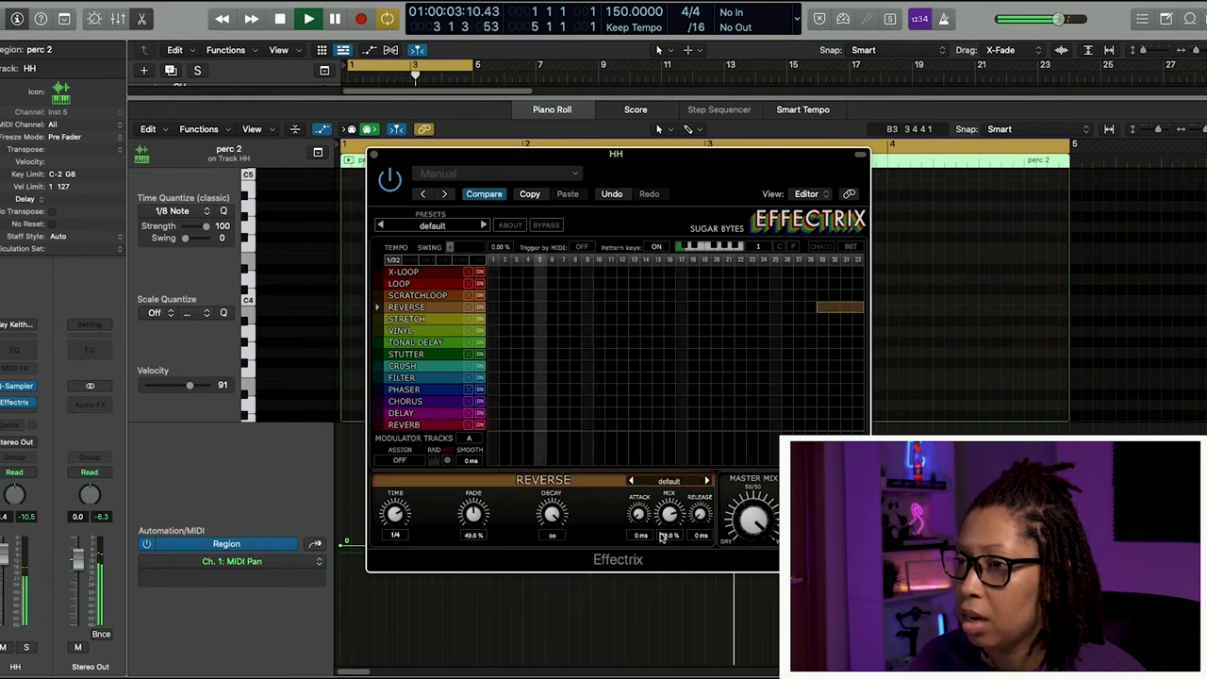
left_click_drag(498, 390, 515, 392)
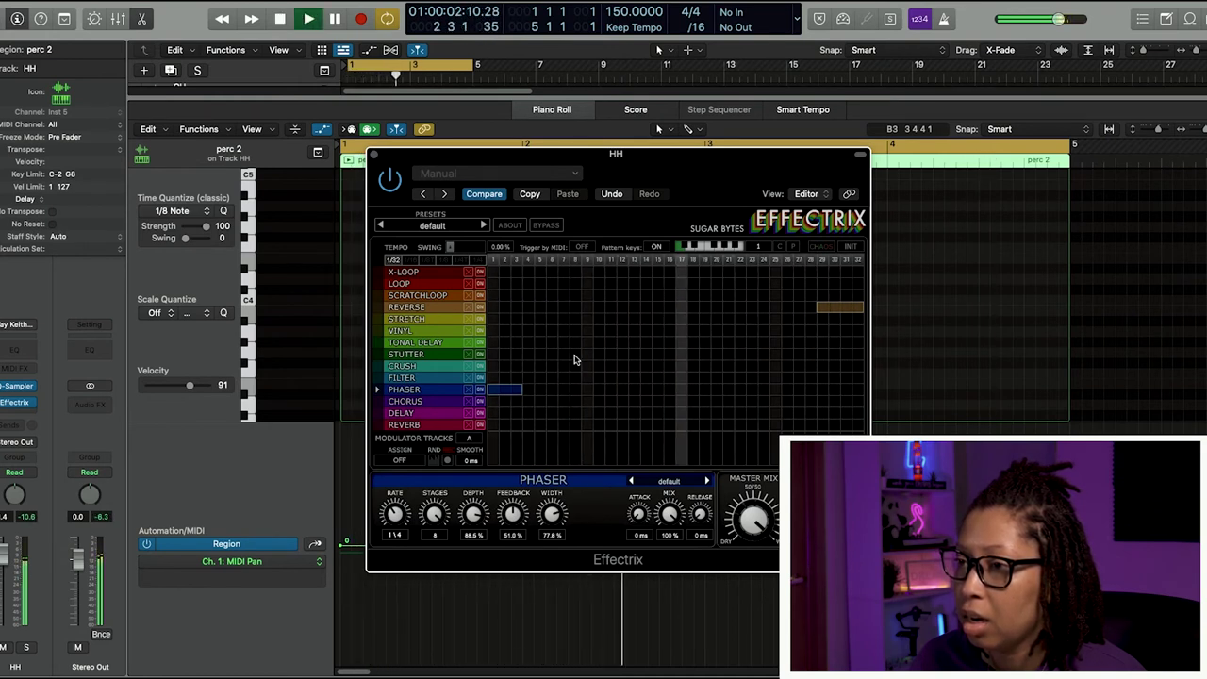
left_click_drag(584, 402, 606, 405)
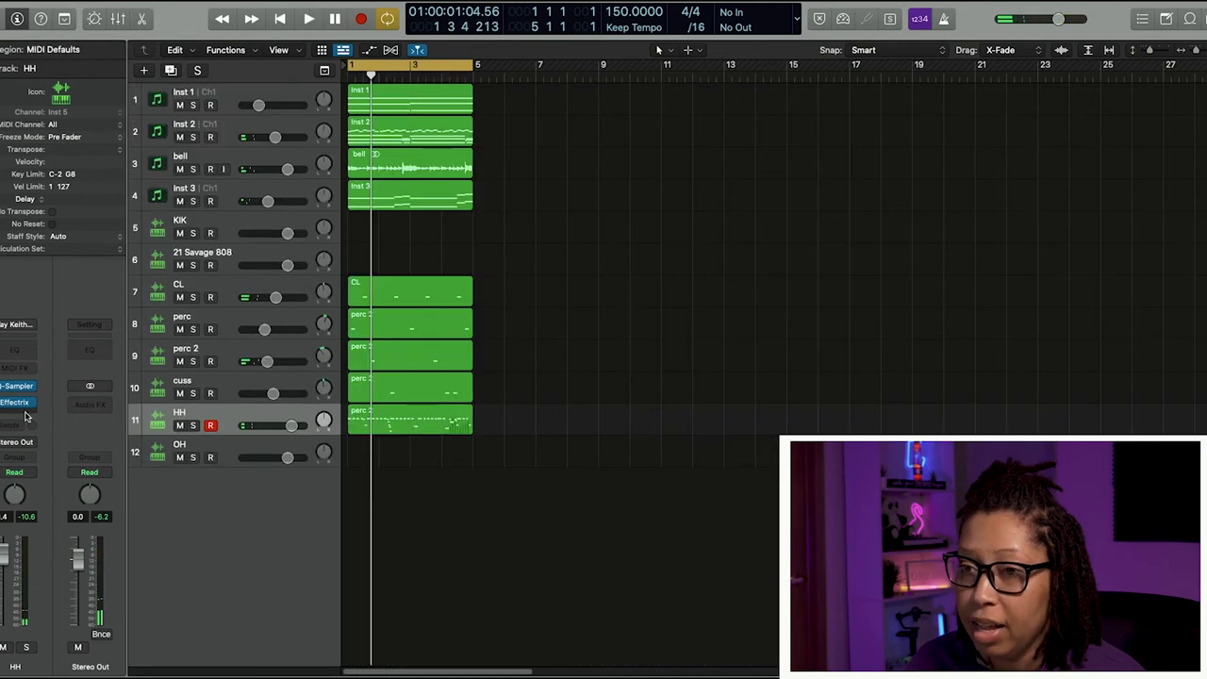
Insert PanCake2 on the HH track with a 41% mix and set its beat-synced LFO length to 1.5 Bars (6/4)
left_click(25, 416)
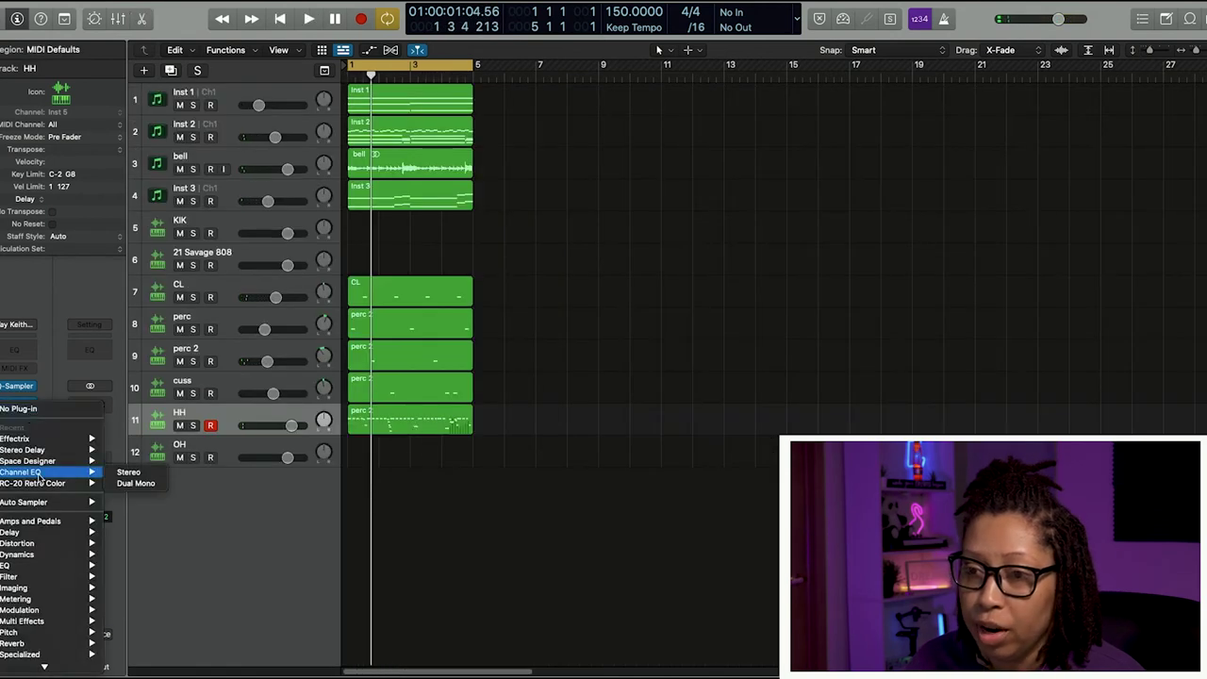
mouse_move(34, 666)
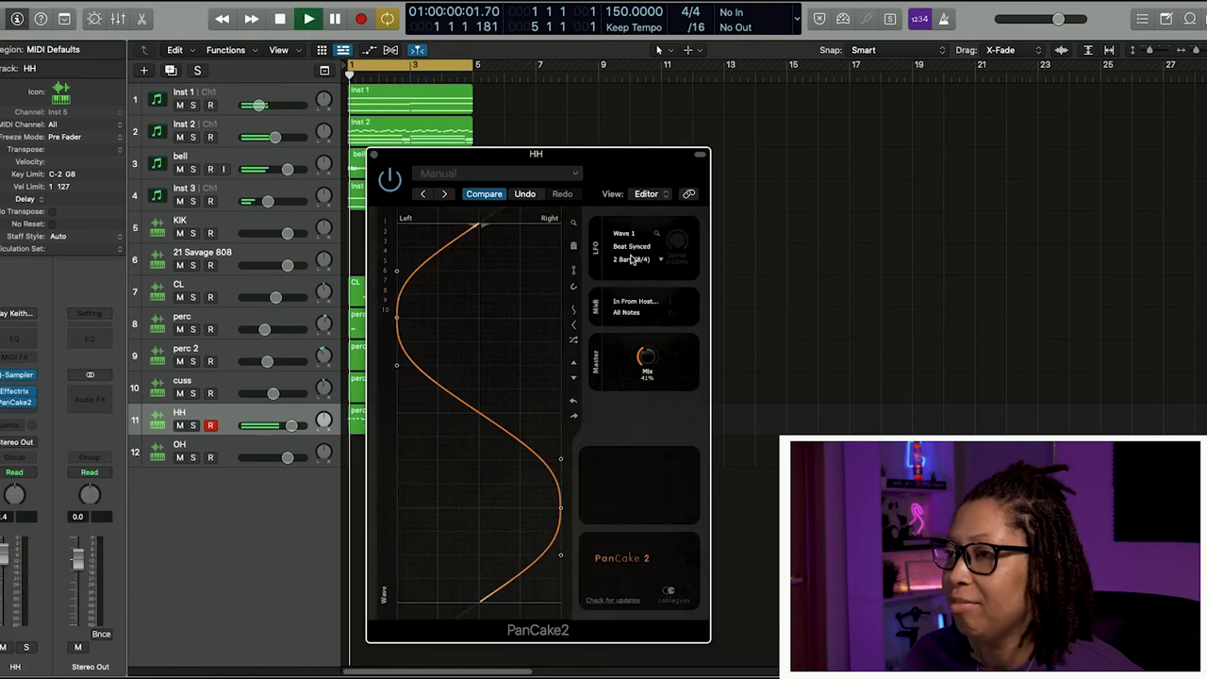
left_click(632, 259)
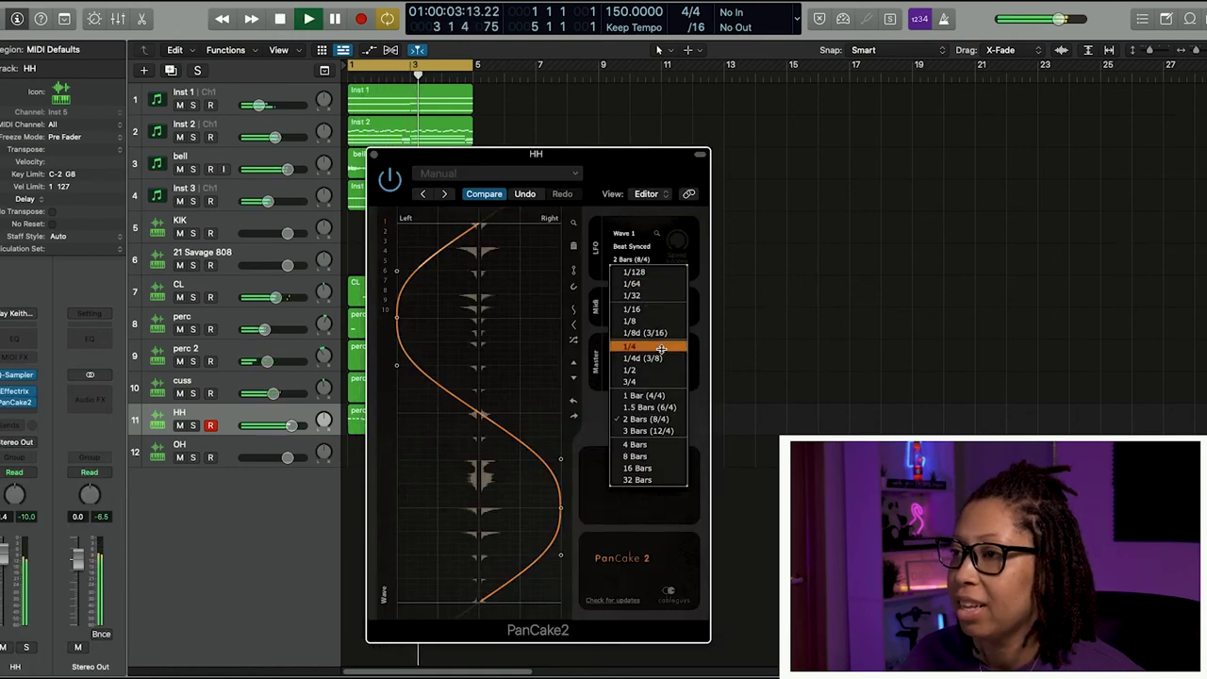
left_click(643, 406)
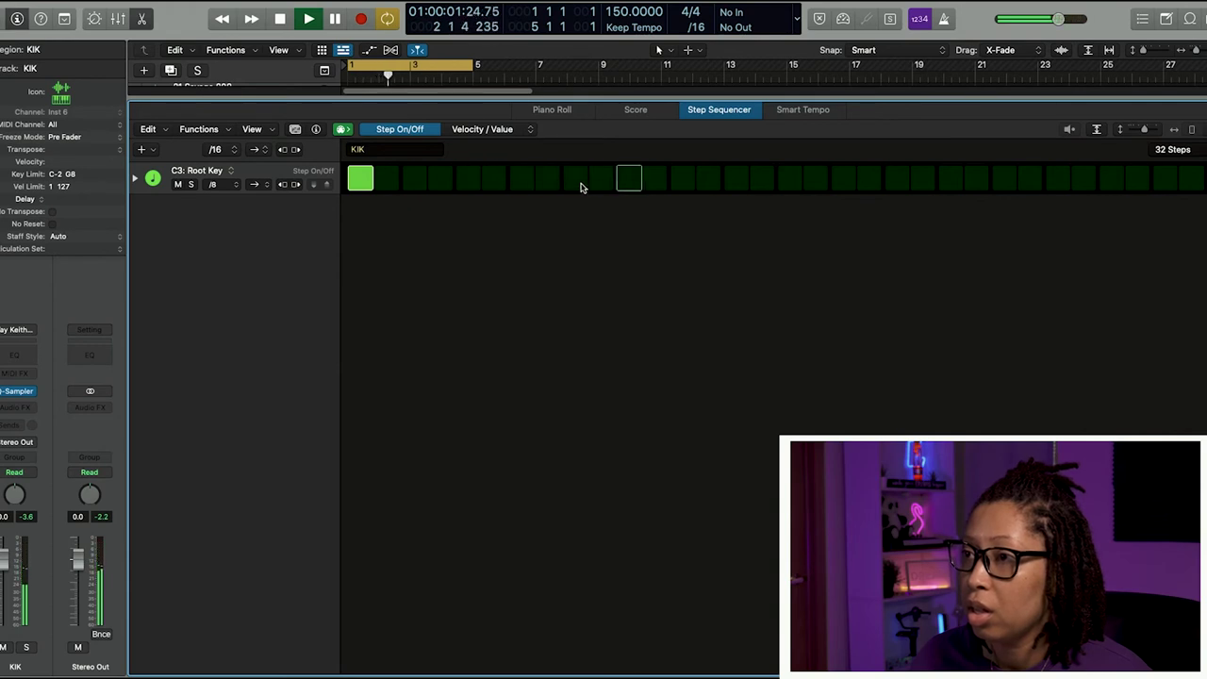
Program the KIK pattern with hits on steps 1, 7, 17, 18, 23 and 27 while listening to the loop
key("space")
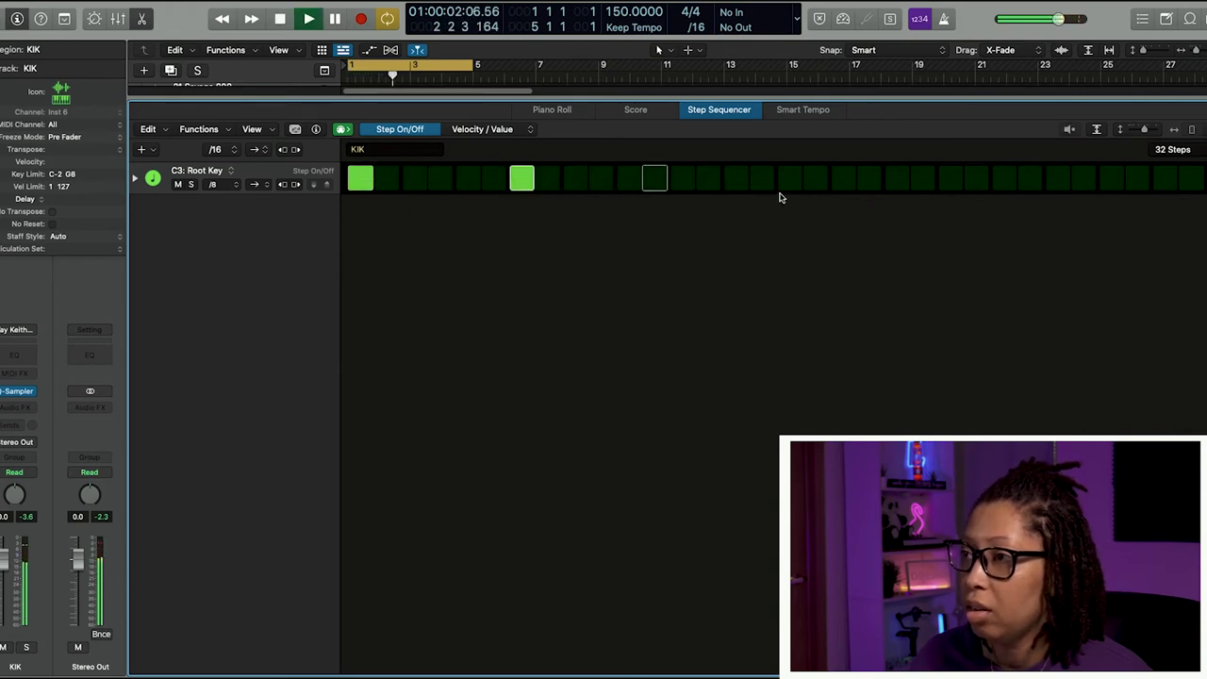
left_click(843, 180)
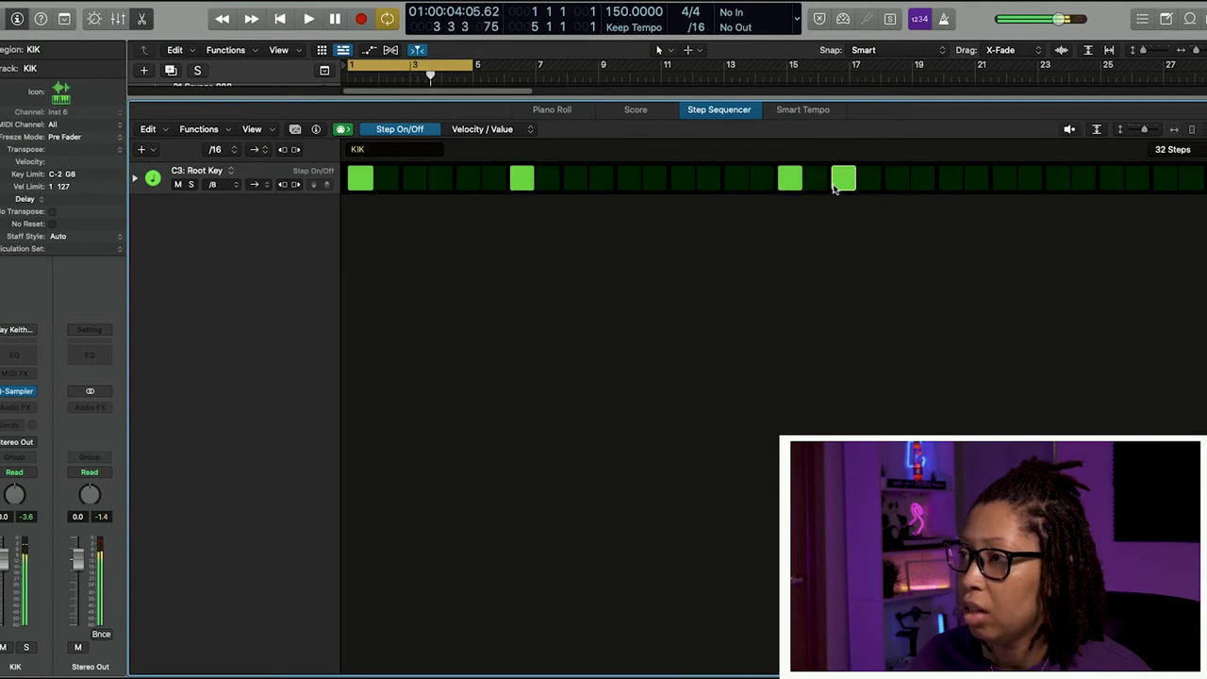
left_click(836, 182)
left_click(816, 182)
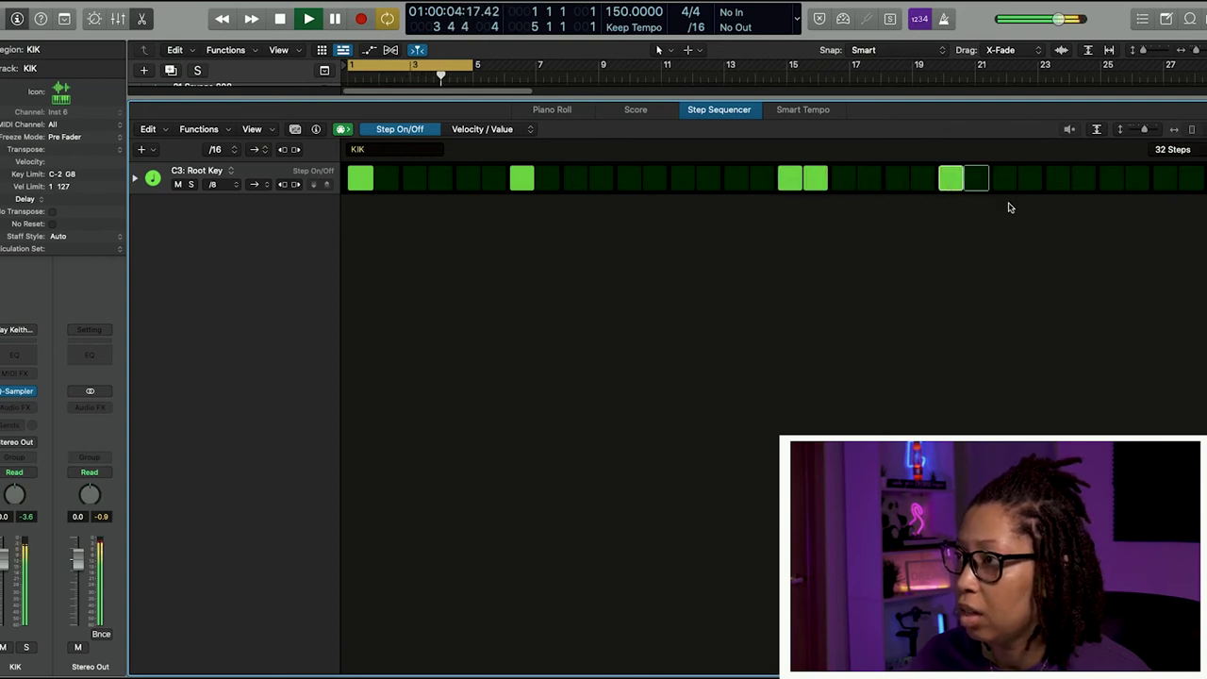
left_click(1059, 184)
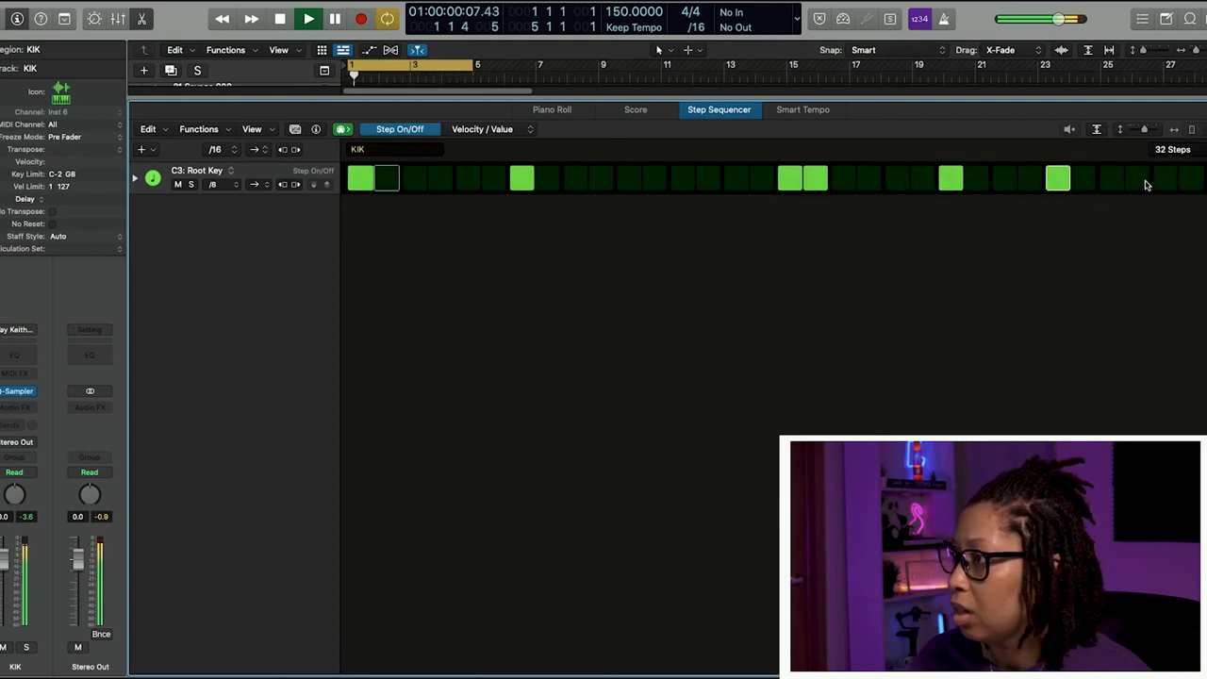
left_click(1170, 149)
left_click(1169, 186)
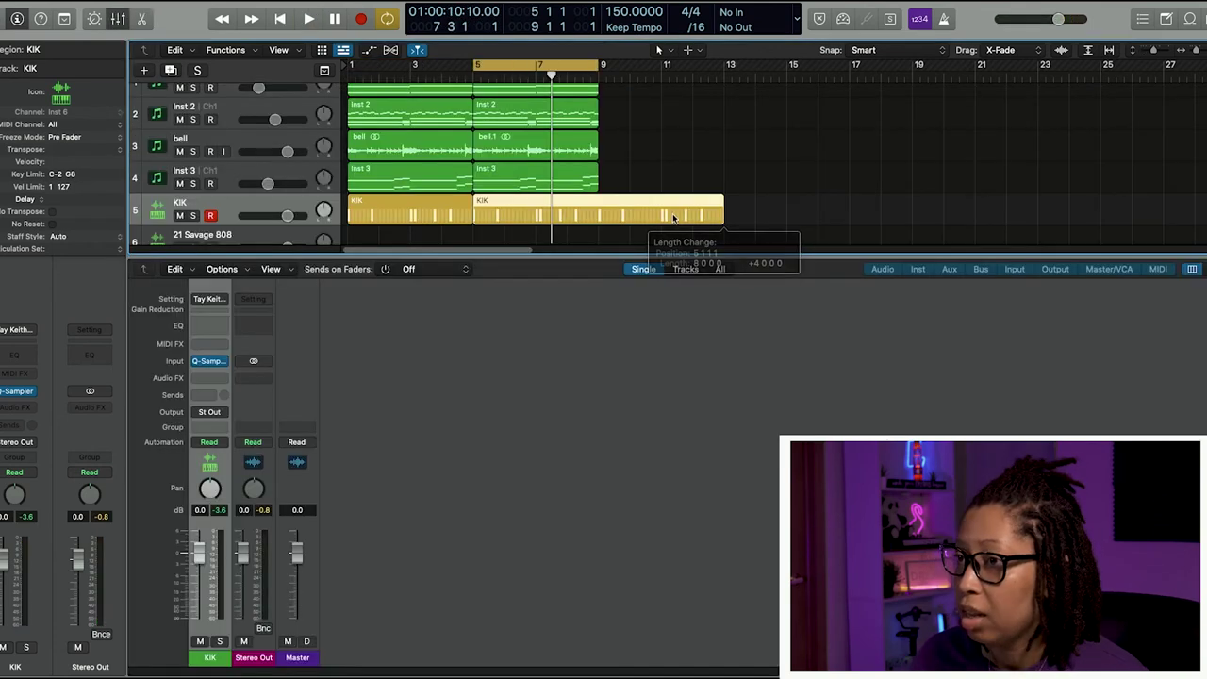
Trim the second KIK region so that it ends at bar 9 with the other tracks
left_click_drag(723, 219, 598, 217)
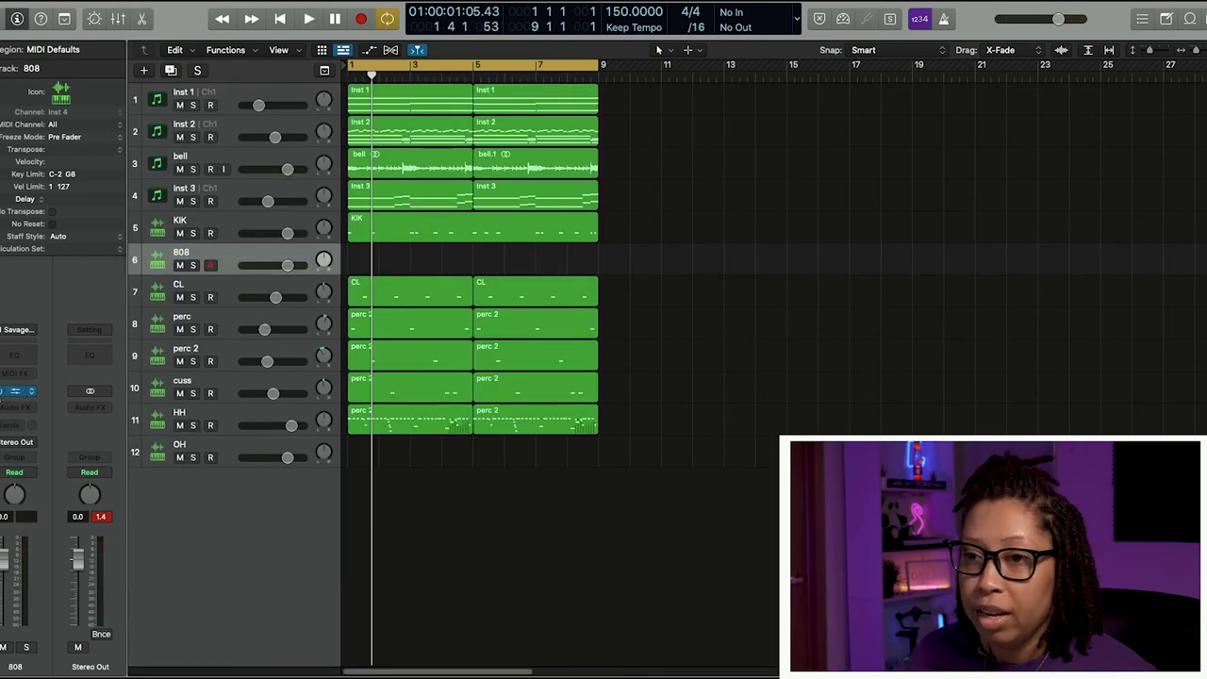
Insert the Tuner metering plug-in on the 808 track to read the sample's pitch
left_click(29, 407)
mouse_move(28, 580)
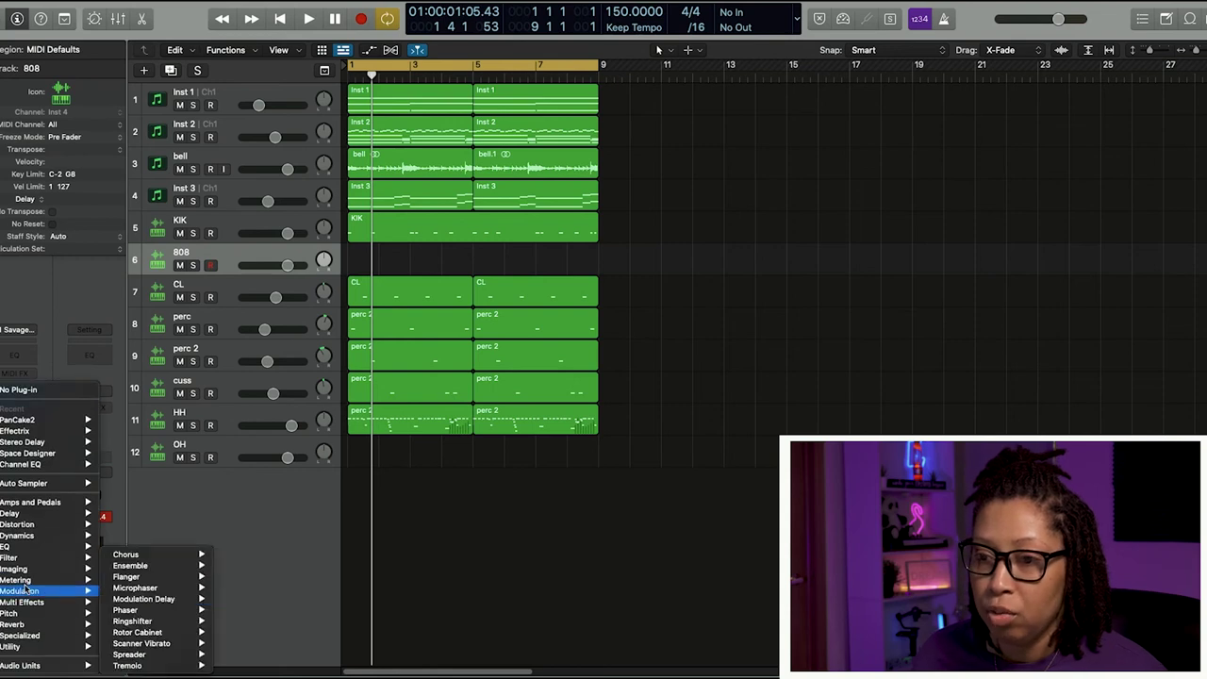
left_click(142, 636)
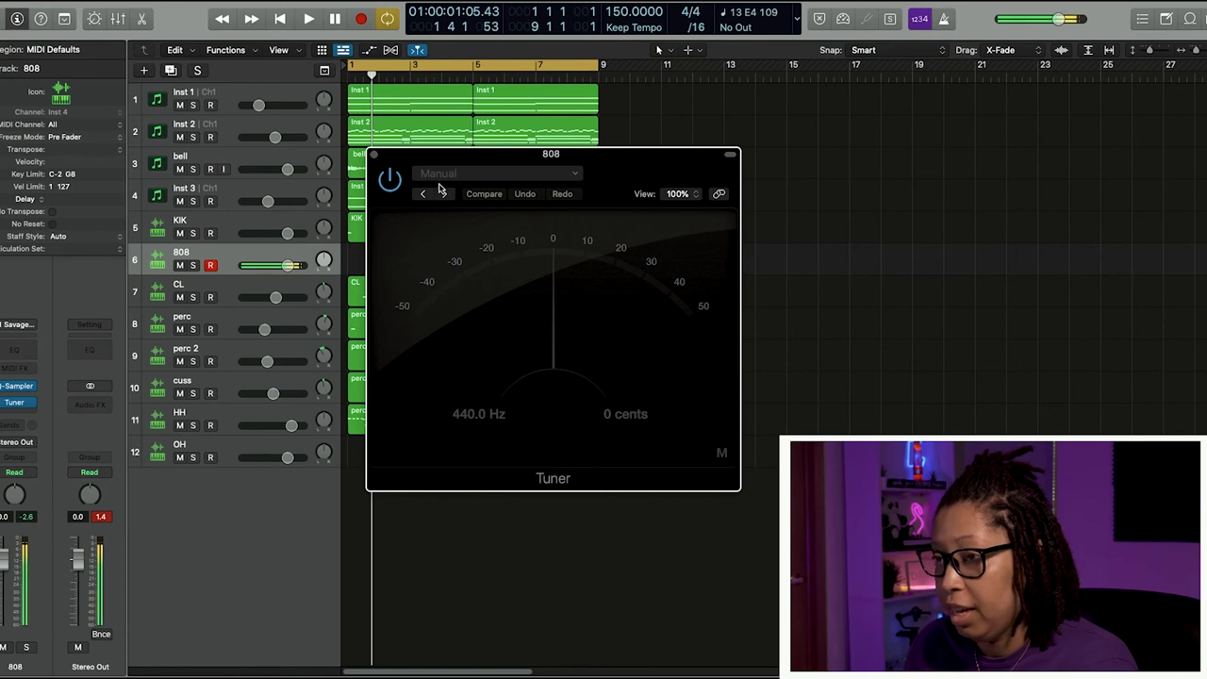
Set the root key of the 21 Savage 808 sample in Quick Sampler to E3, checking played notes against the Tuner, and close both plug-ins
left_click(14, 388)
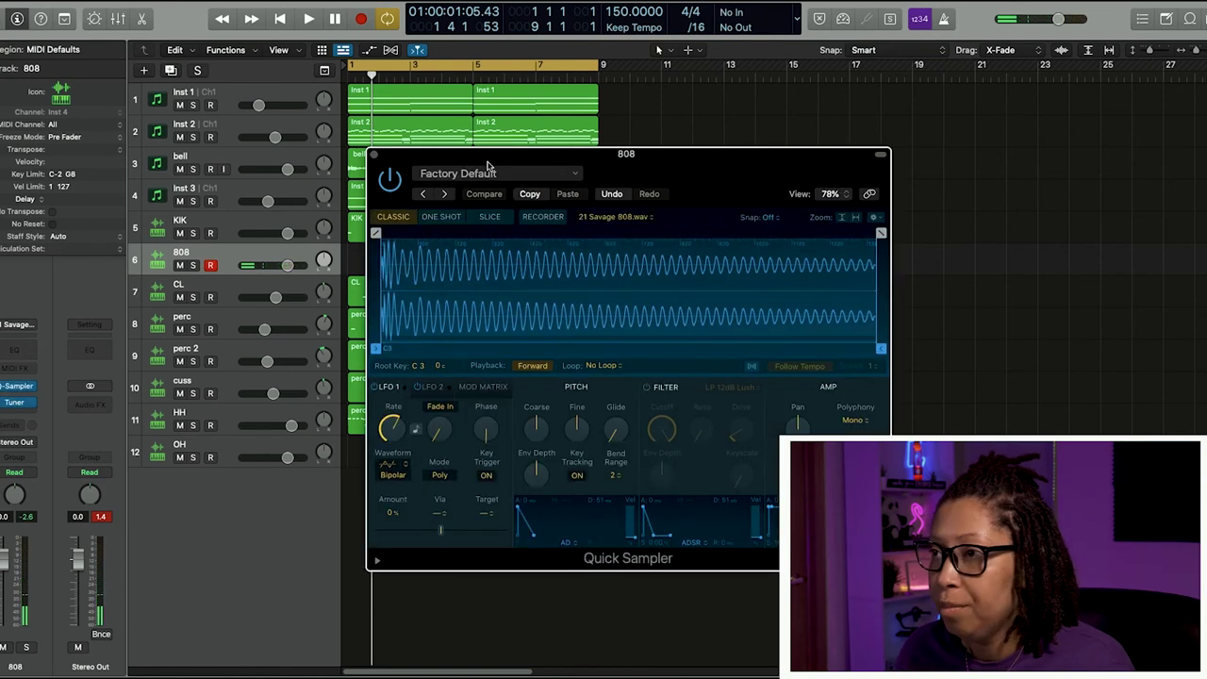
left_click_drag(554, 168, 900, 157)
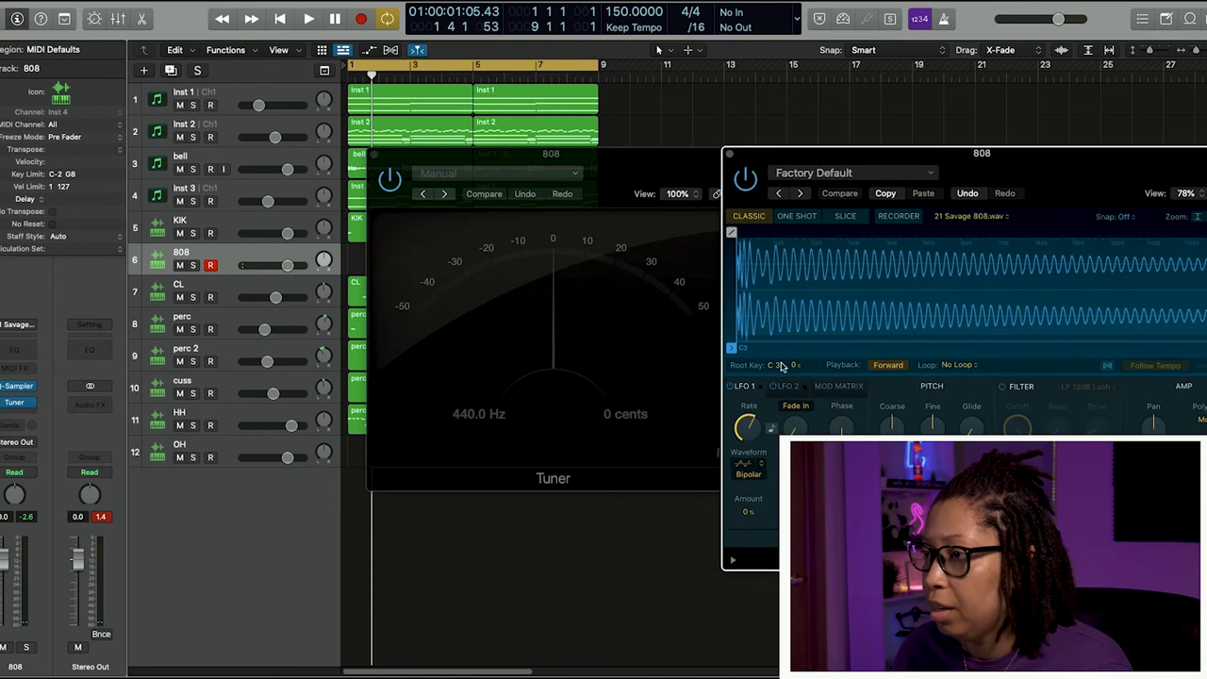
left_click_drag(775, 365, 775, 372)
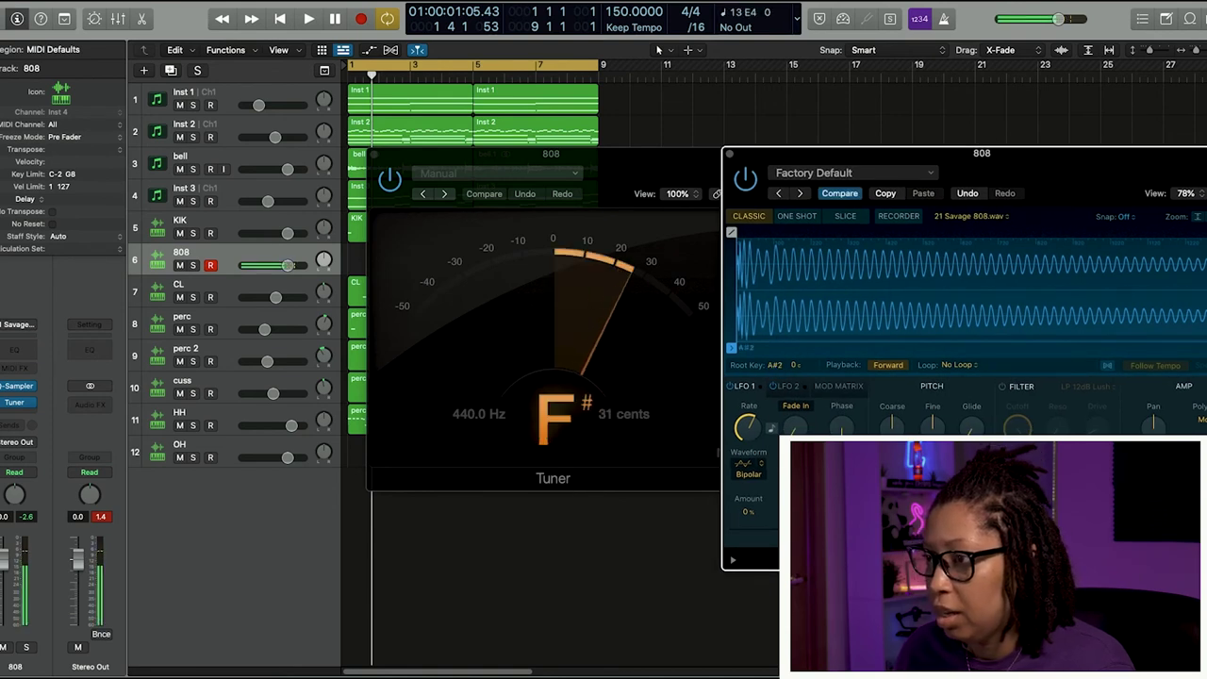
left_click_drag(775, 368, 770, 364)
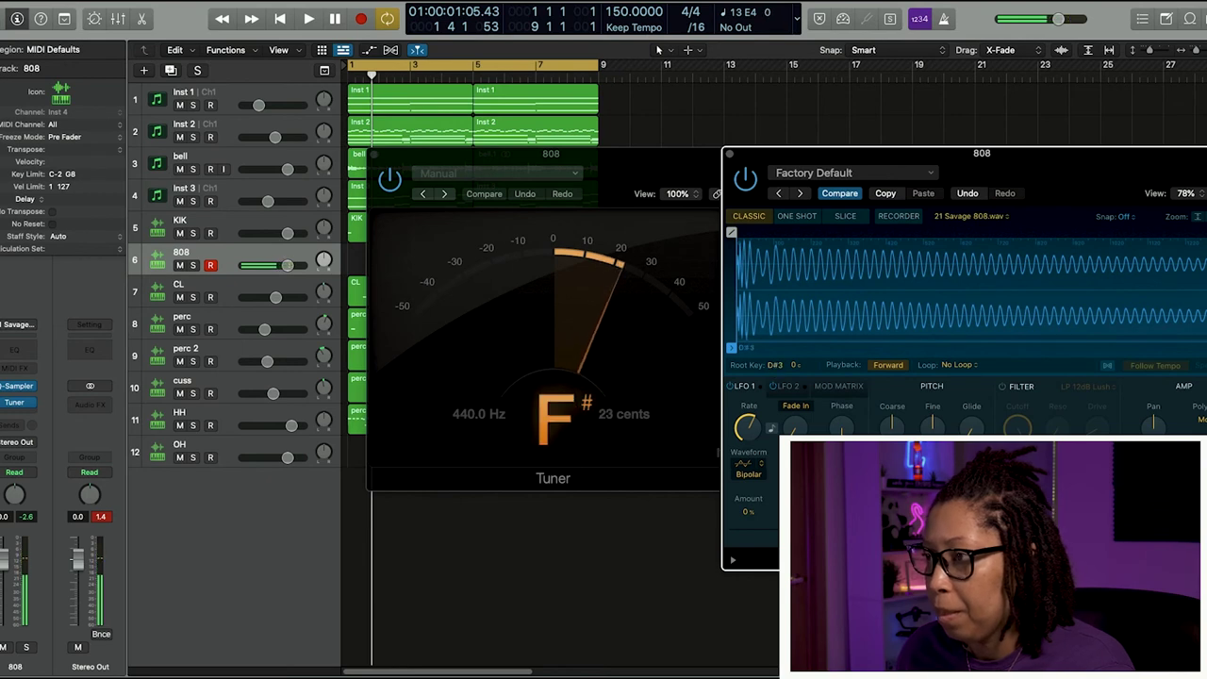
left_click(729, 153)
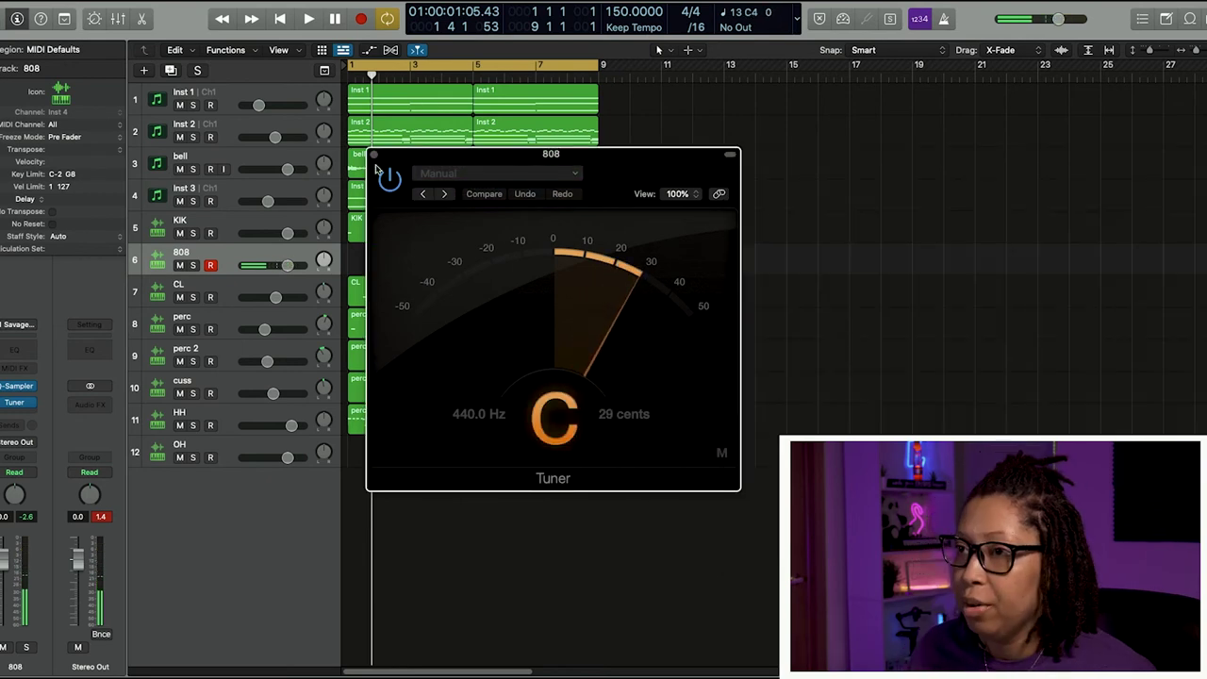
left_click(729, 153)
Record the 808 bass pattern and split the E4 note at the start of bar 3 into shorter hits
key("r")
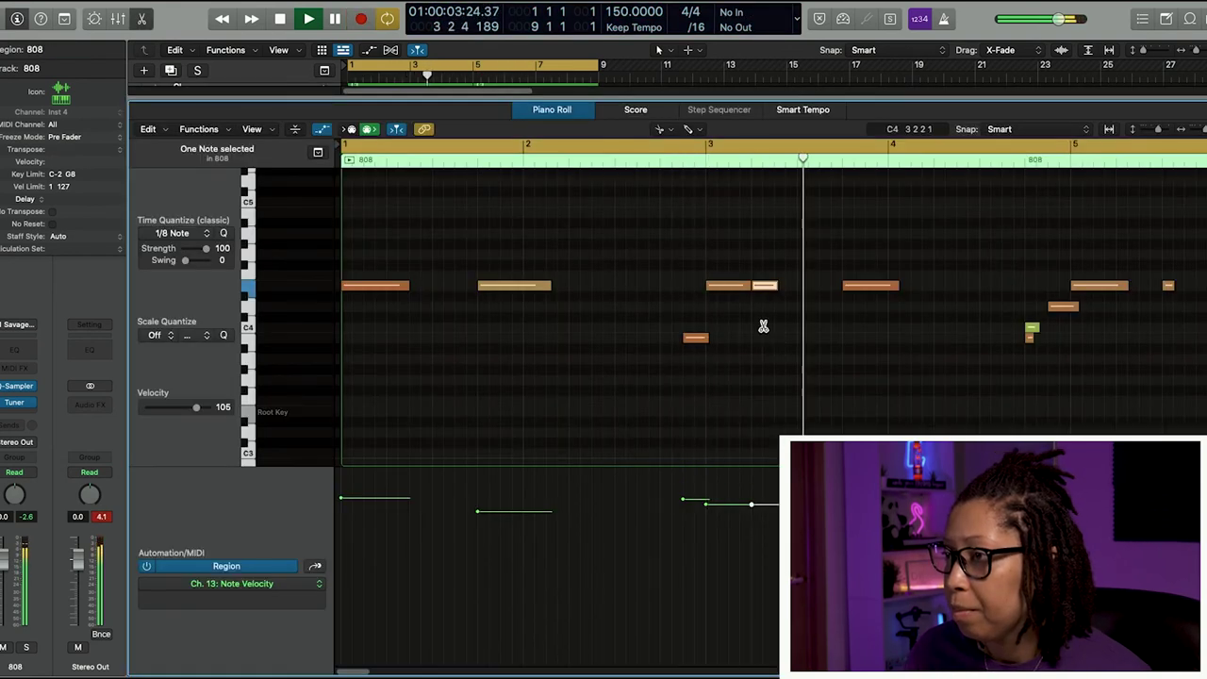
left_click(727, 288)
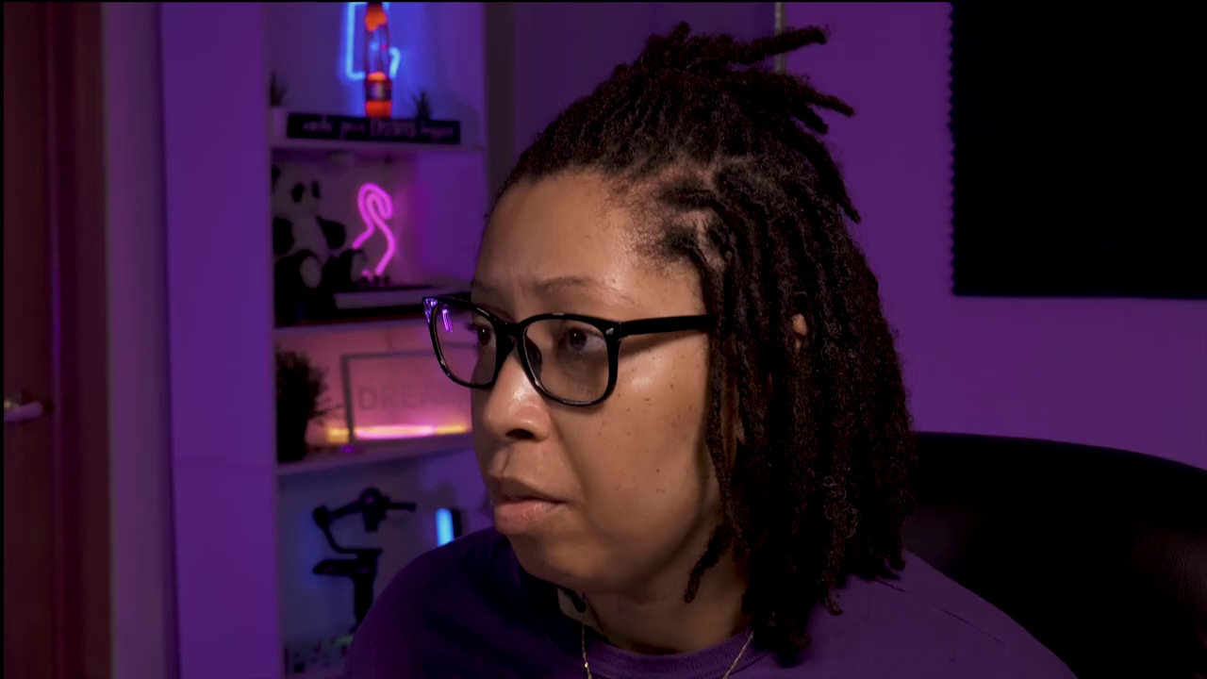